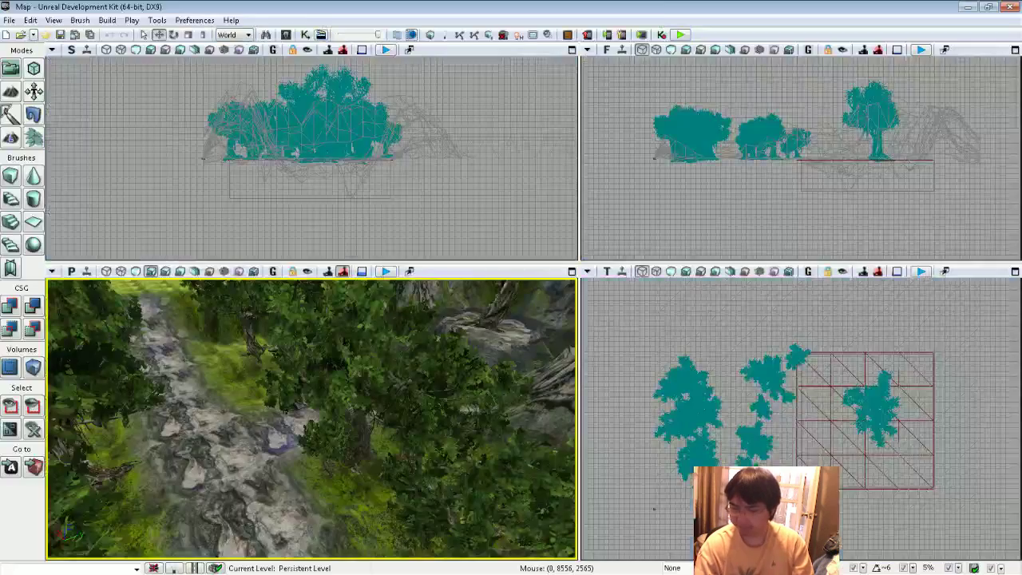
- Fly the perspective view over the forest and rocky cliffs, selecting Terrain_2 near the foliage spot
mouse_move(312, 419)
left_mouse_down()
mouse_move(311, 383)
mouse_move(239, 383)
left_mouse_up()
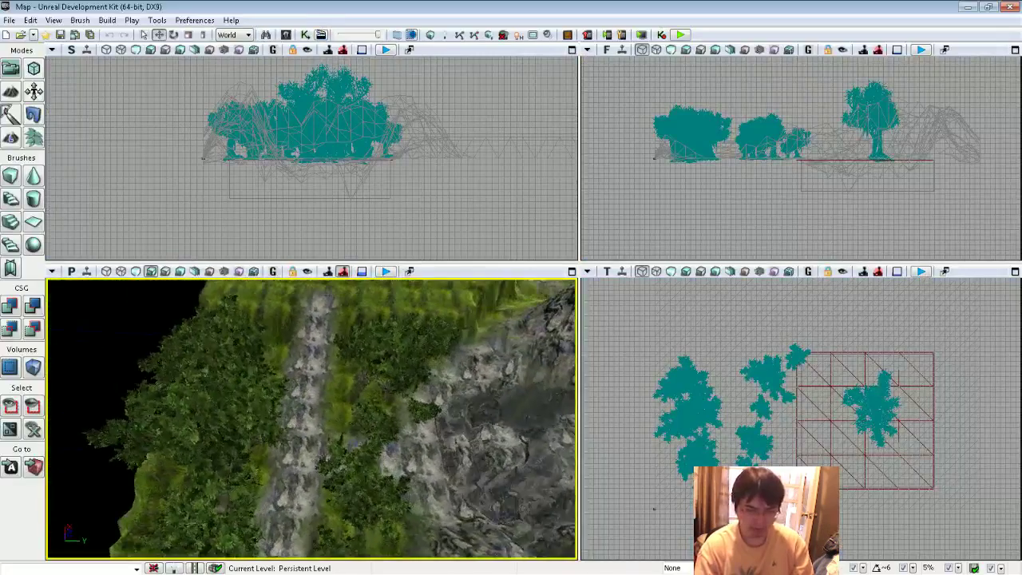
left_click_drag(298, 418, 389, 349)
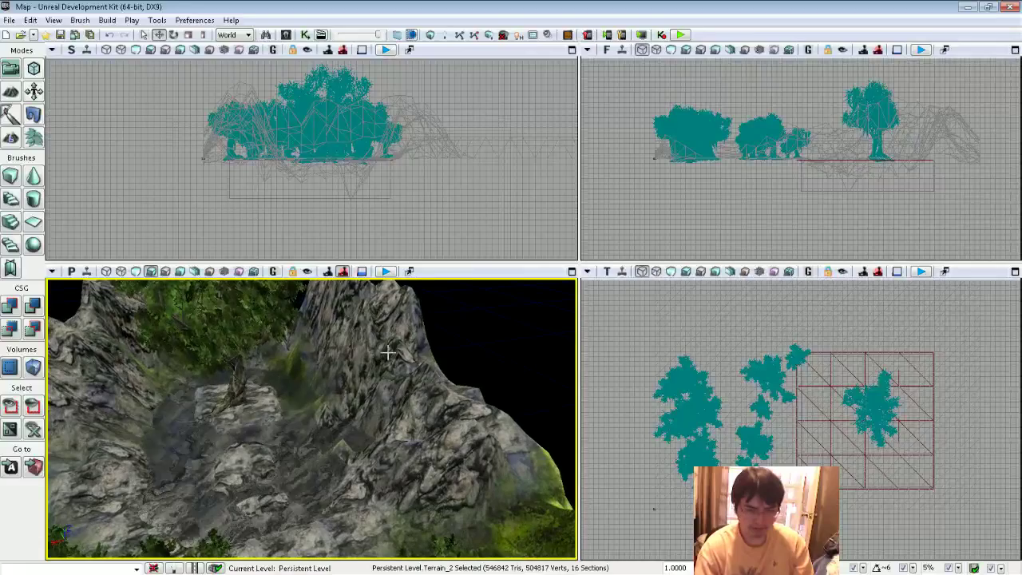
left_click(308, 316)
left_click_drag(303, 449, 355, 420)
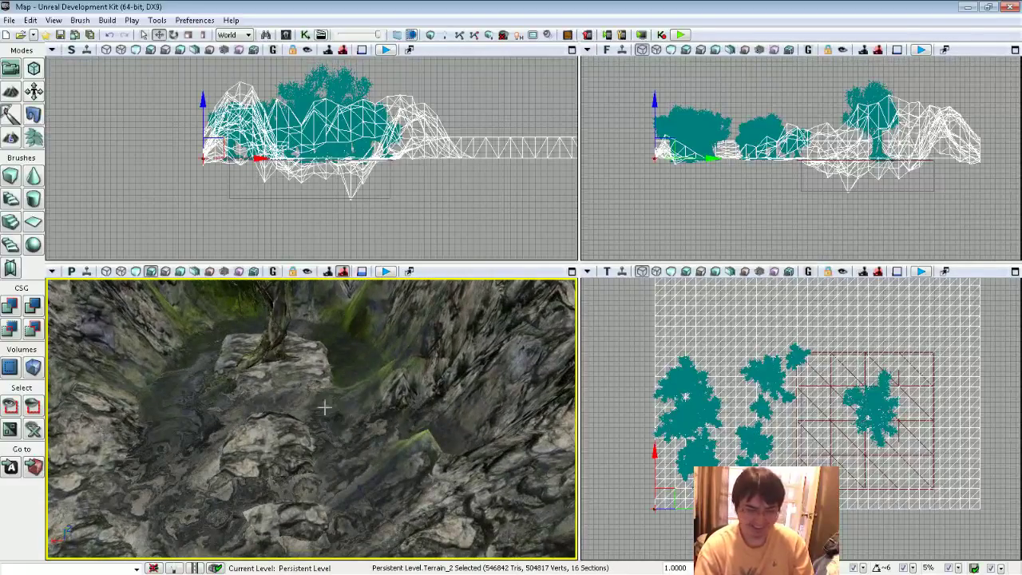
right_click_drag(338, 445, 288, 435)
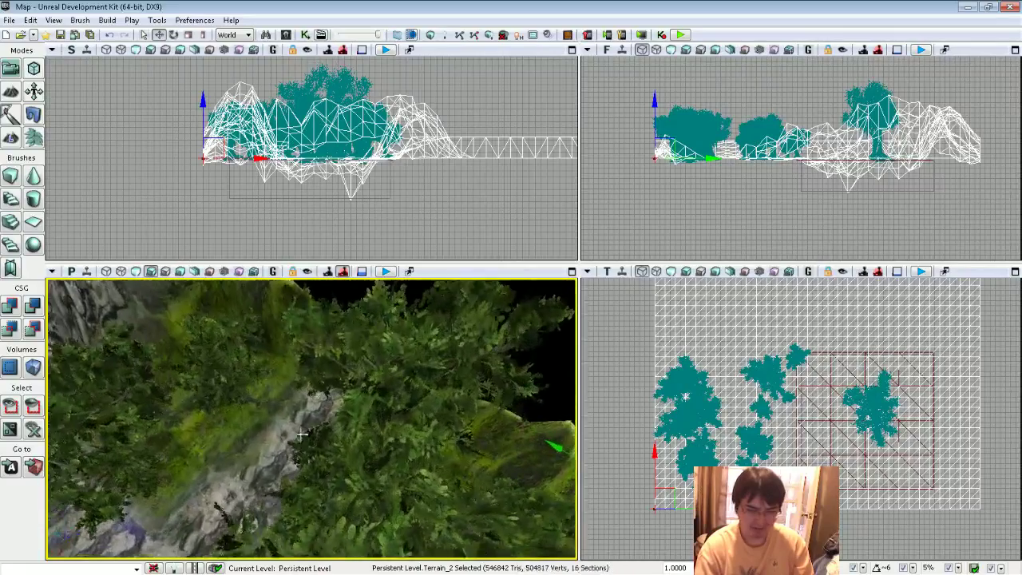
- Start Play from Here, accept the external-packages warning and walk along the path
left_click(318, 410)
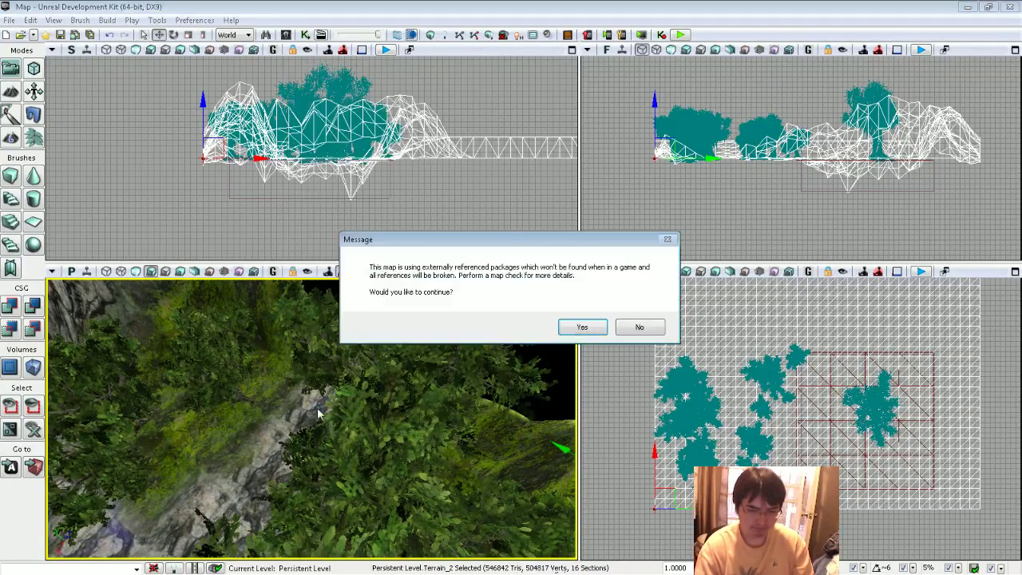
left_click(599, 329)
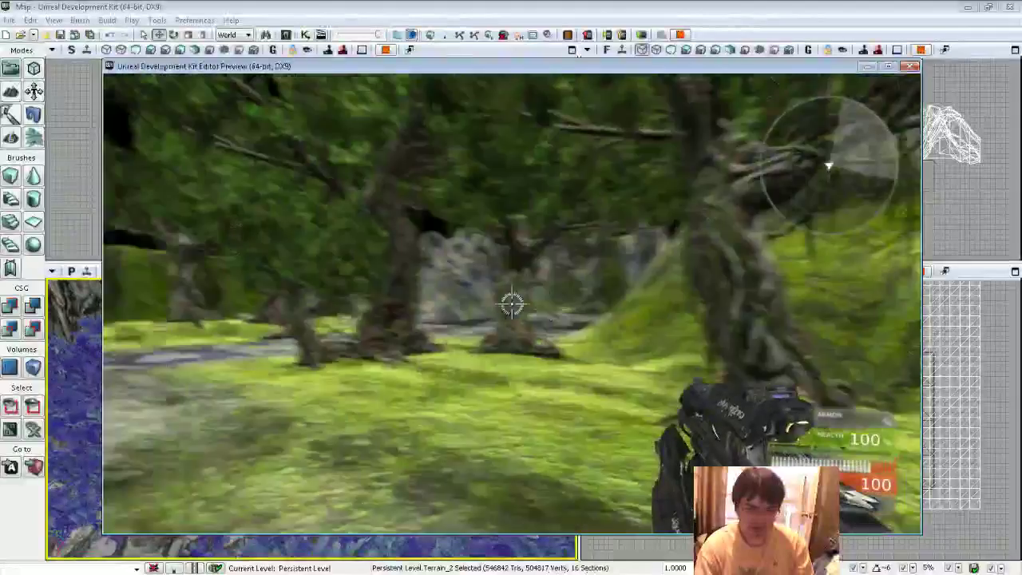
key("w")
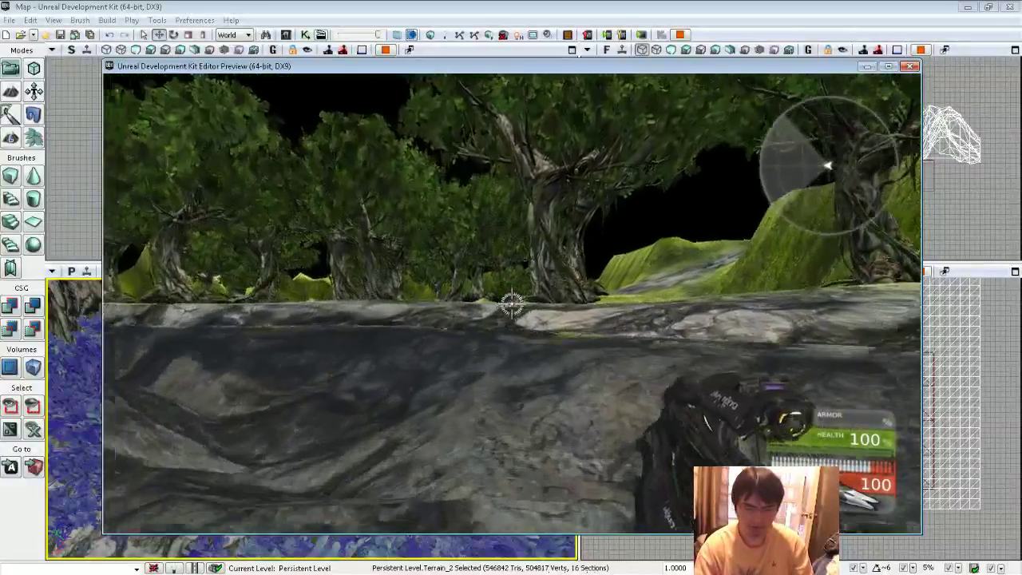
- Walk over the rock ledge and slope, across the grassy plain to the stone path
key("w")
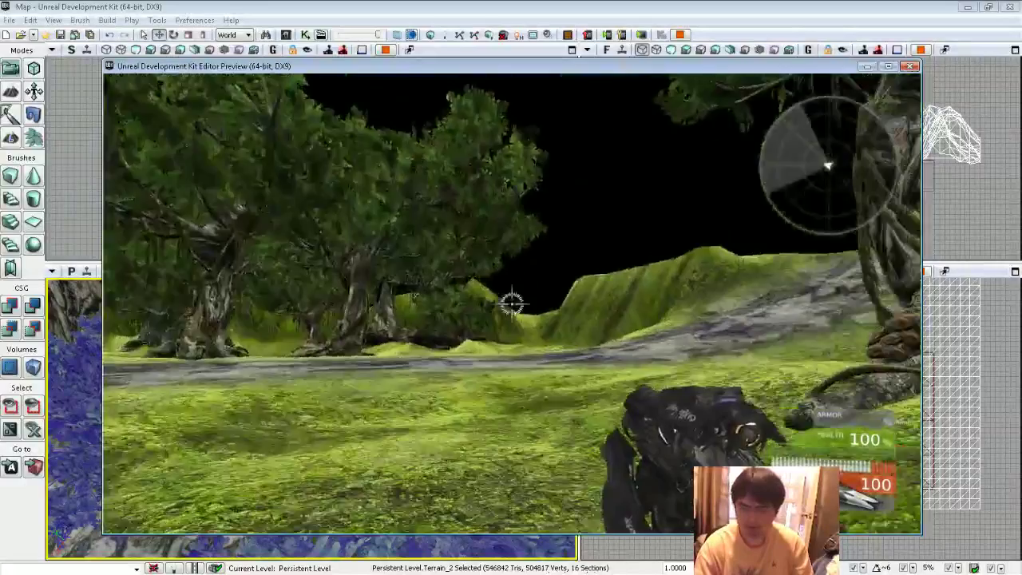
key("w")
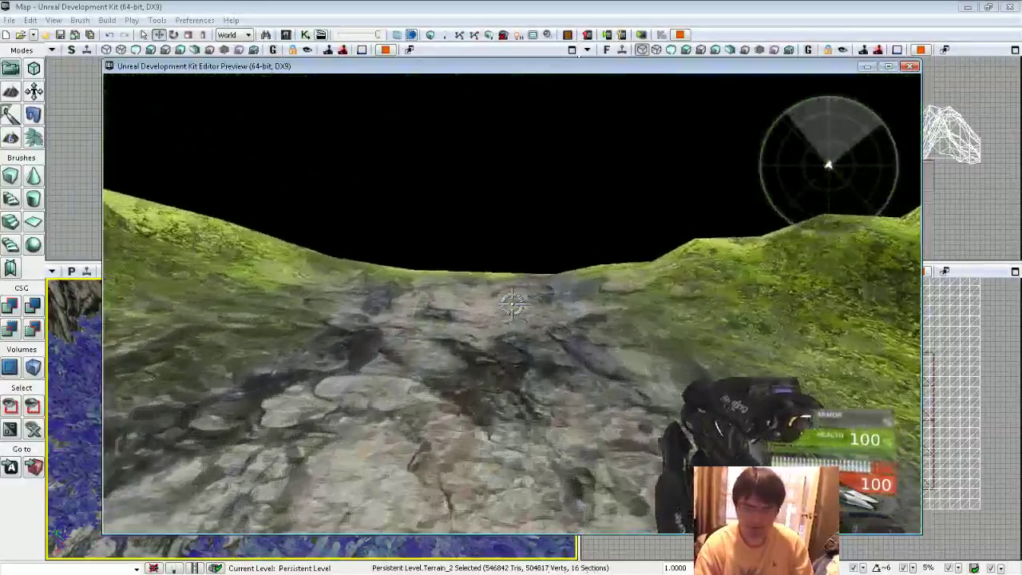
key("w")
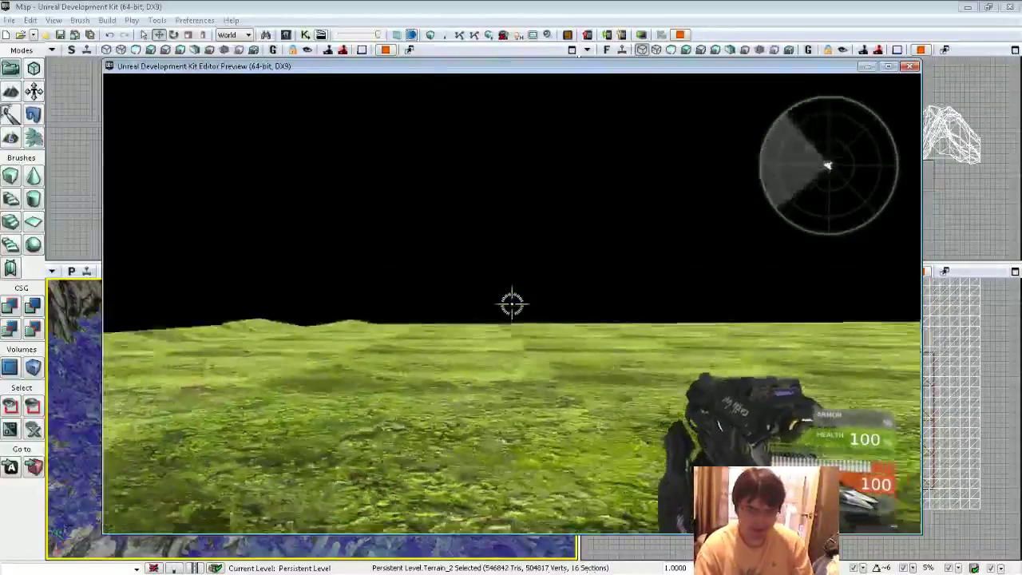
key("w")
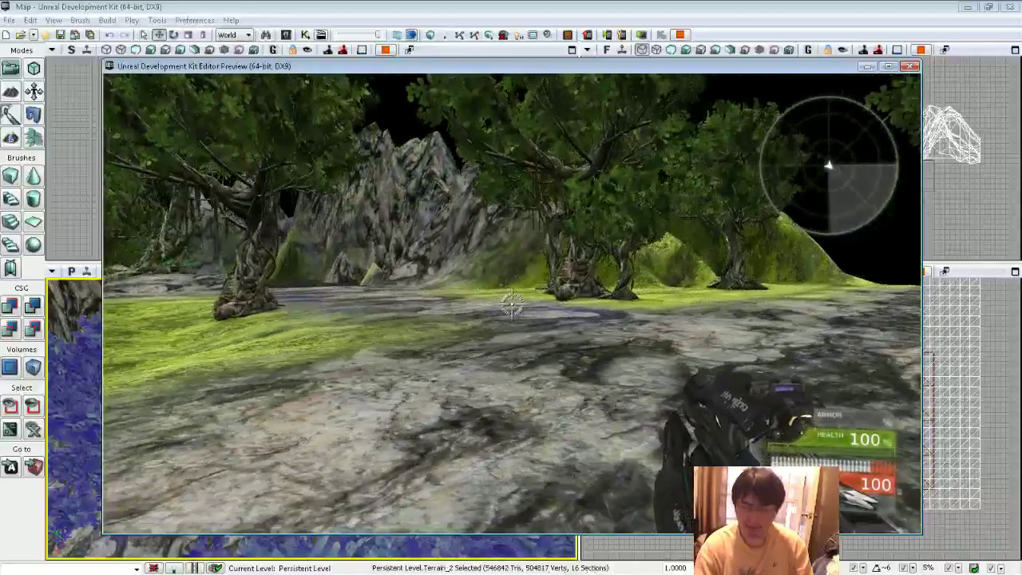
- End the play test and reopen tower test 7 from recent files, dismissing Map Check
key("Escape")
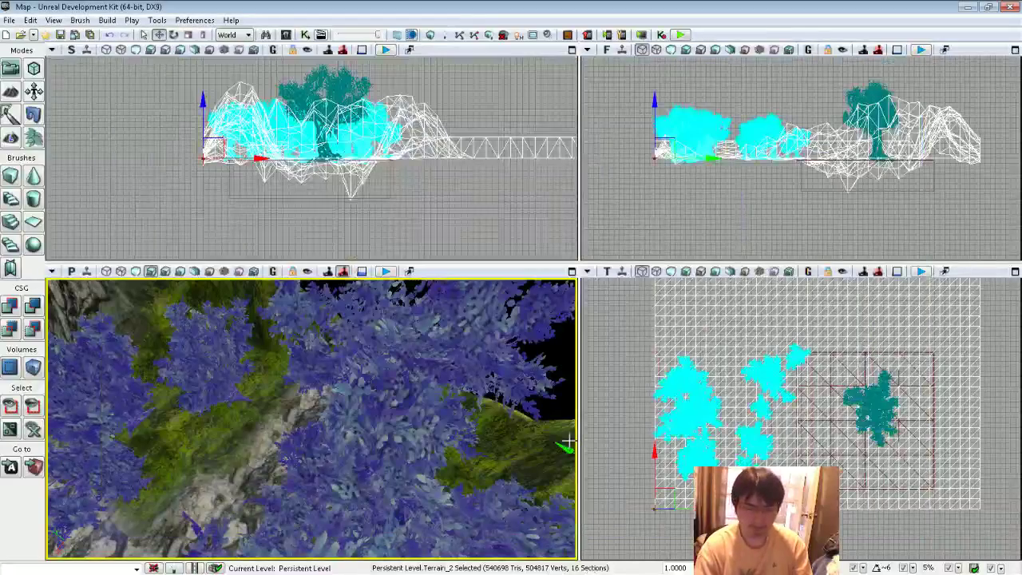
left_click(9, 20)
mouse_move(48, 223)
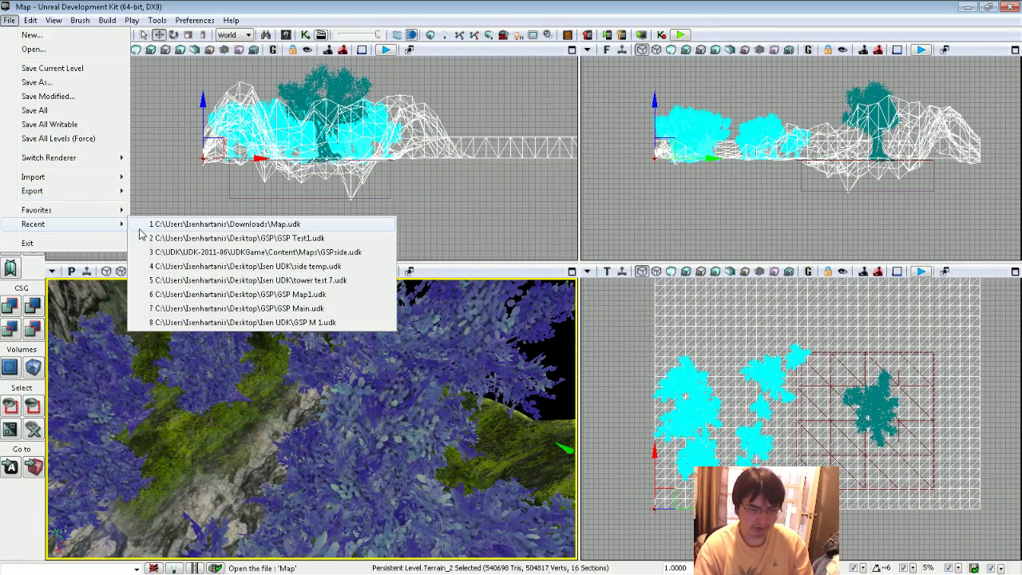
left_click(240, 280)
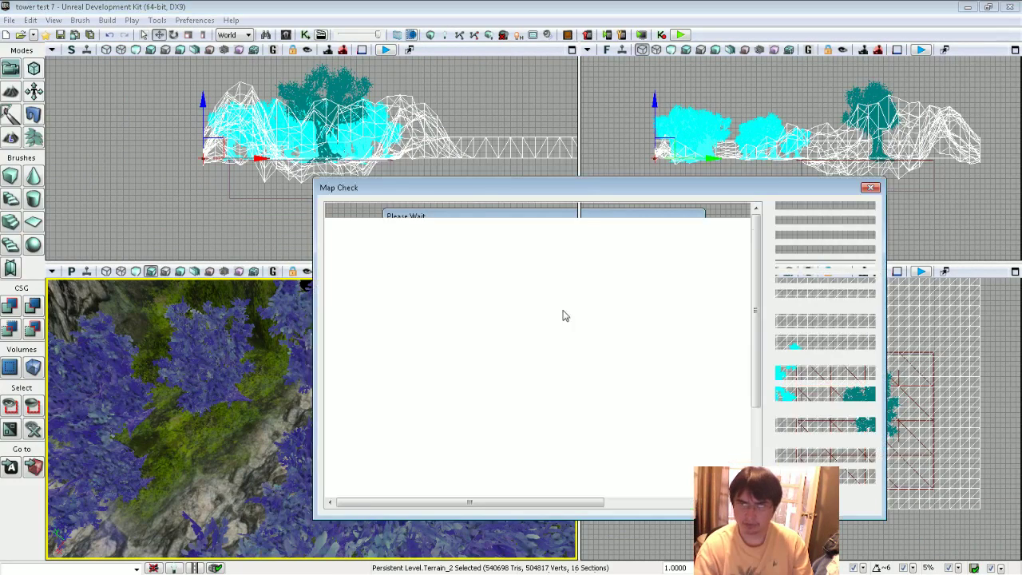
left_click(803, 323)
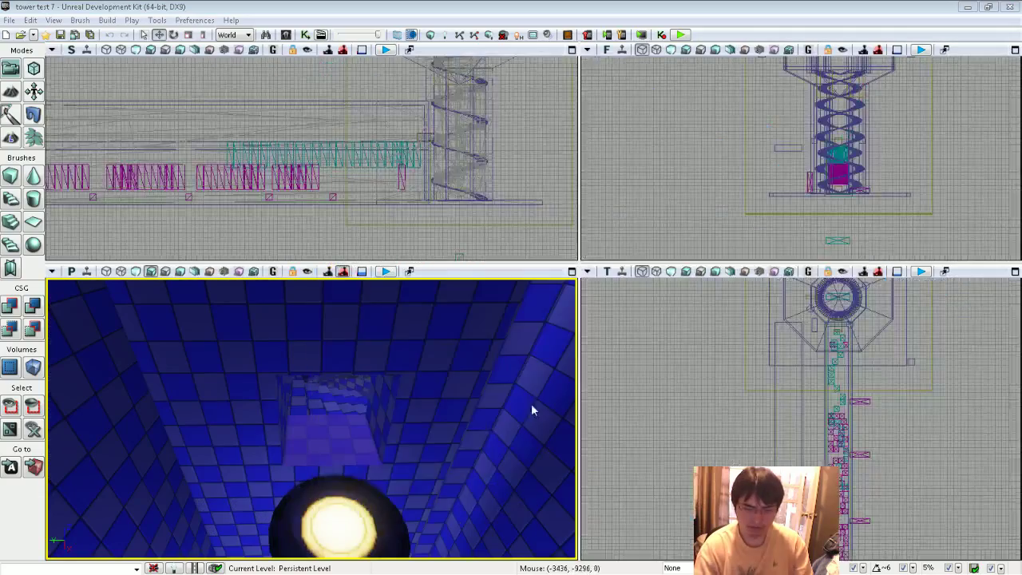
- Aim the view at the checkered floor by the corridor and start Play from Here
right_click_drag(529, 410, 529, 455)
mouse_move(312, 419)
right_mouse_down()
mouse_move(399, 445)
mouse_move(463, 423)
mouse_move(526, 421)
mouse_move(423, 419)
mouse_move(402, 444)
right_mouse_up()
right_click(382, 455)
left_click(406, 426)
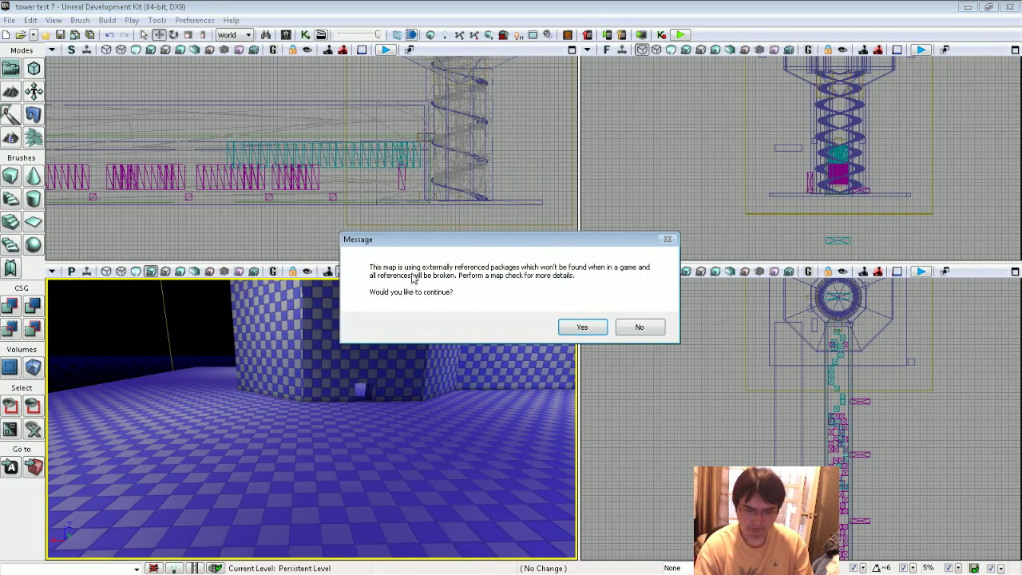
- Accept the warning and walk through the checkered room, circular tunnel and pillars to the stairs
left_click(565, 323)
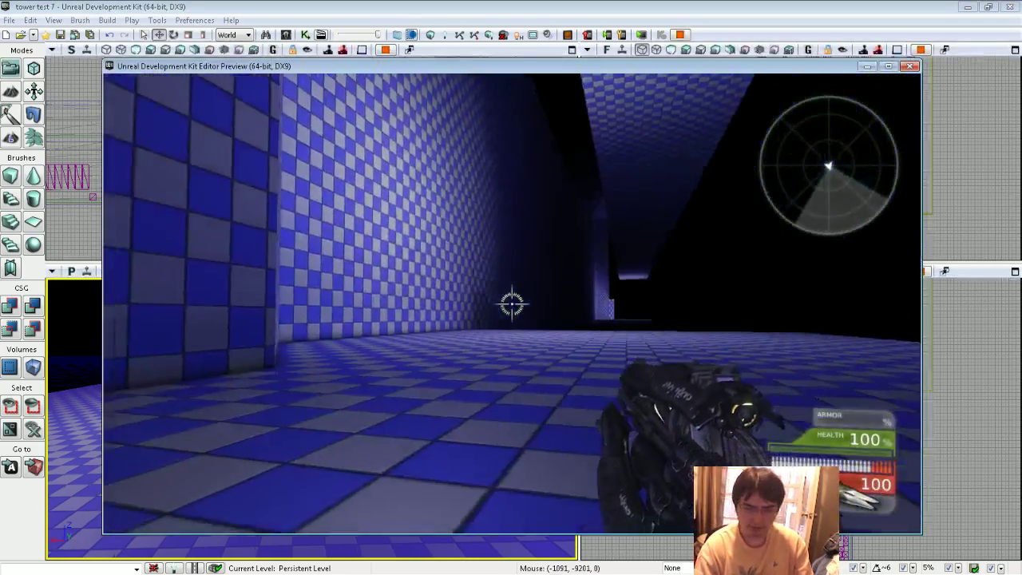
key("w")
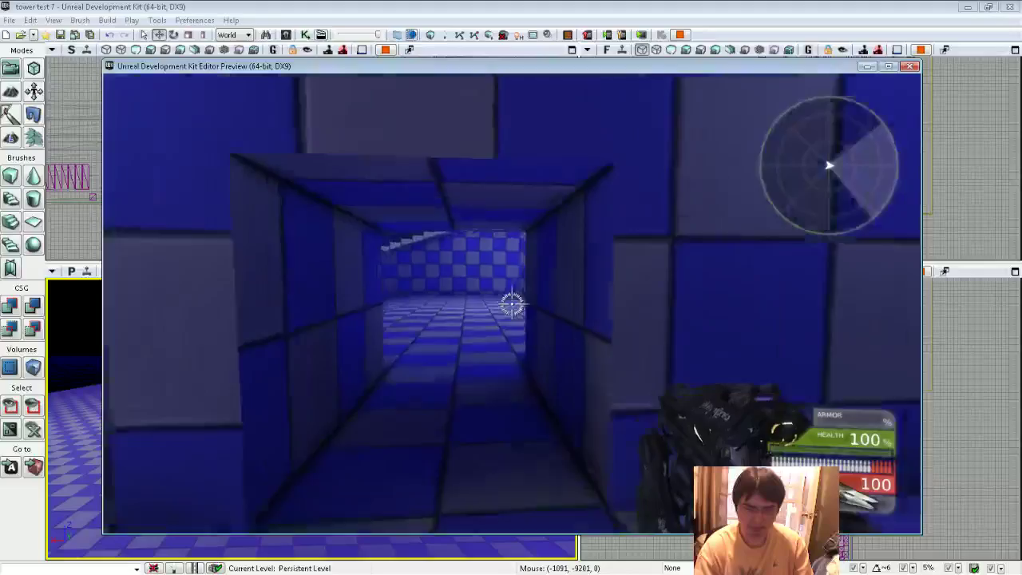
key("w")
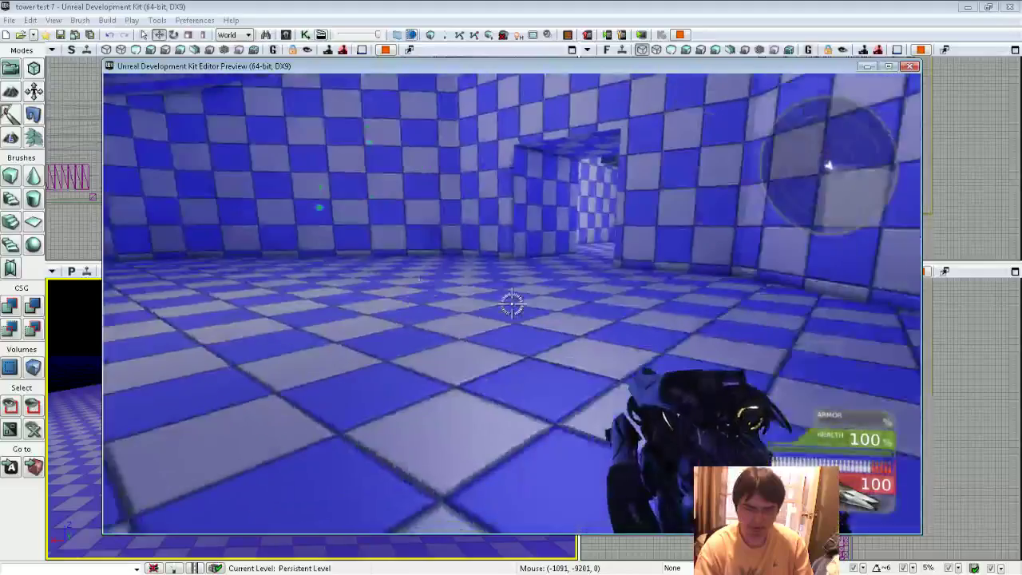
key("w")
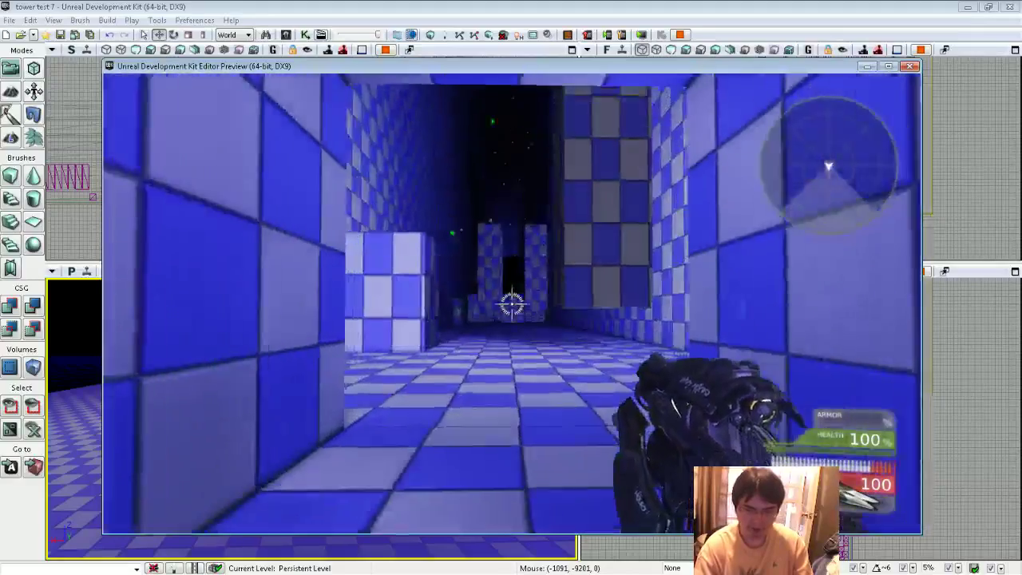
key("w")
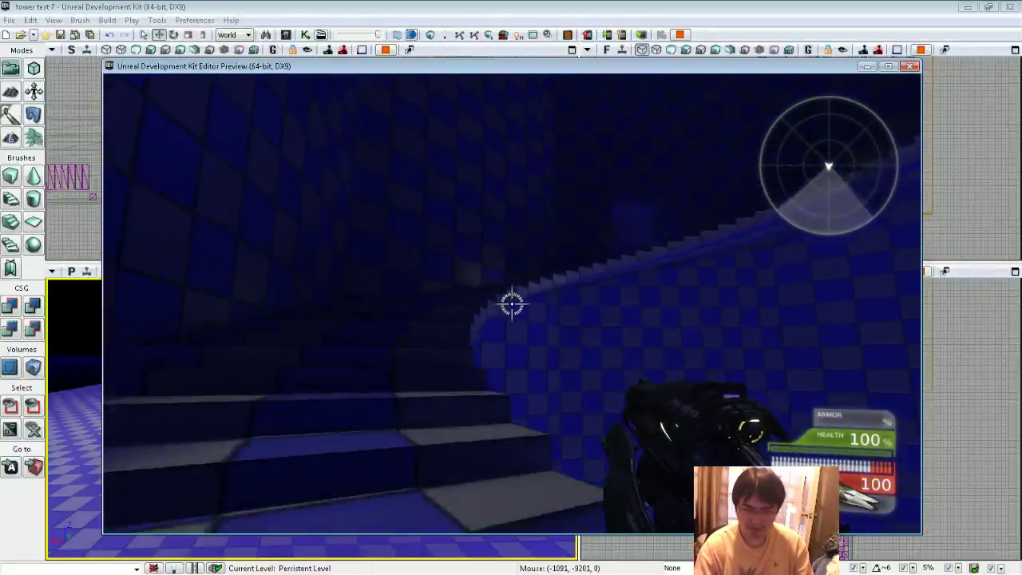
key("w")
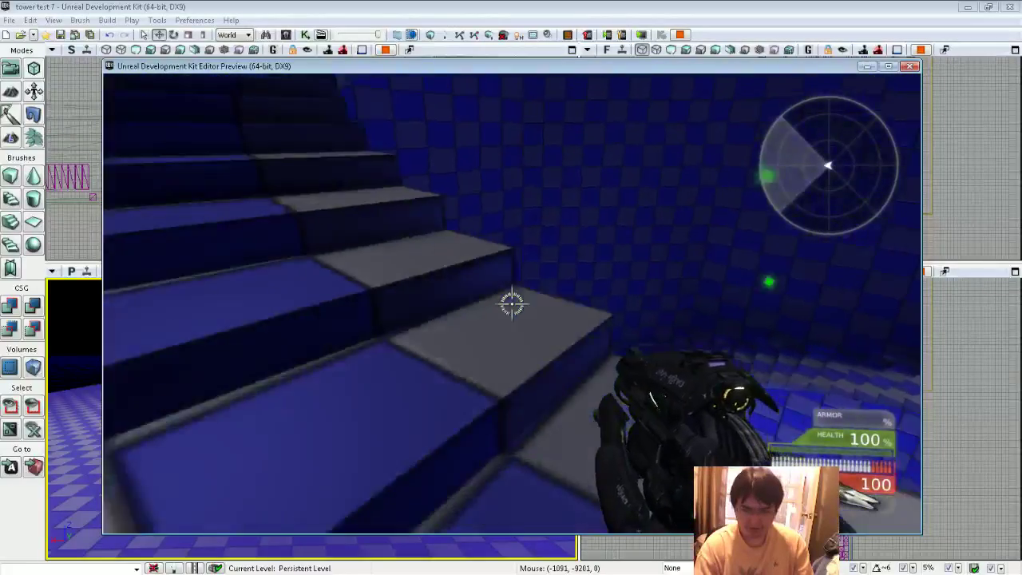
- Head toward the tower, fire two shots at it, and try to exit the preview with Esc
key("w")
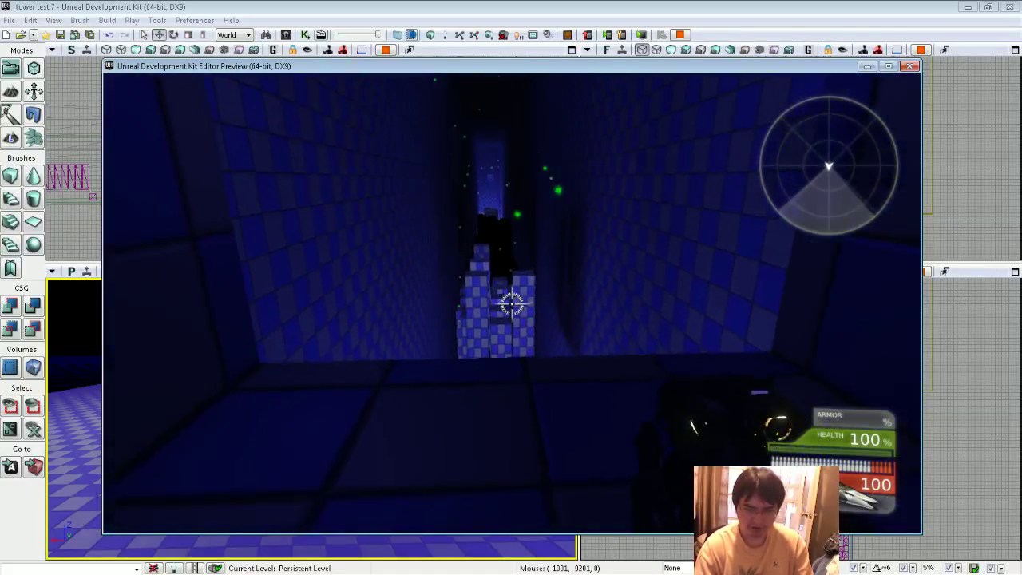
left_click(512, 303)
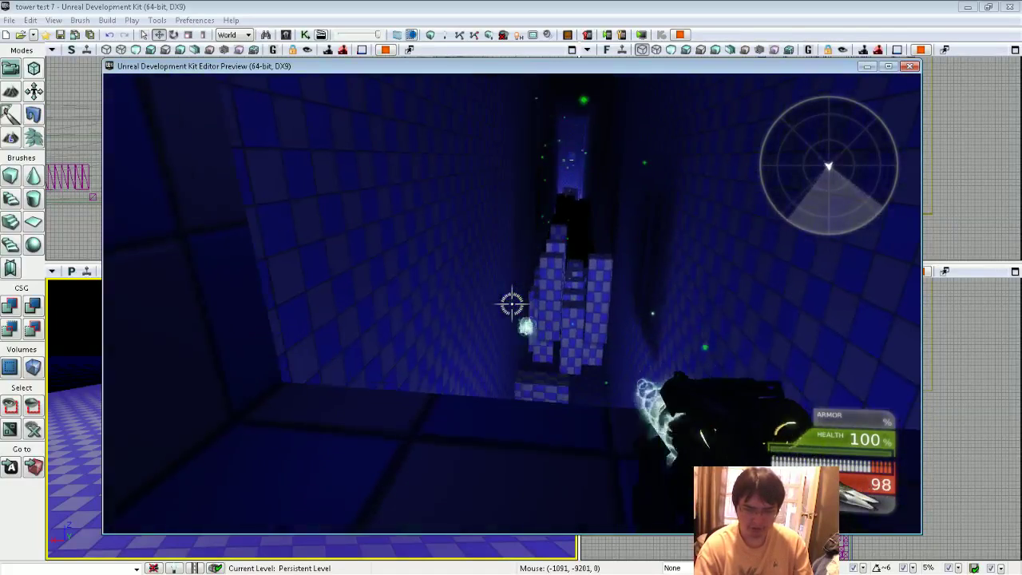
left_click(512, 303)
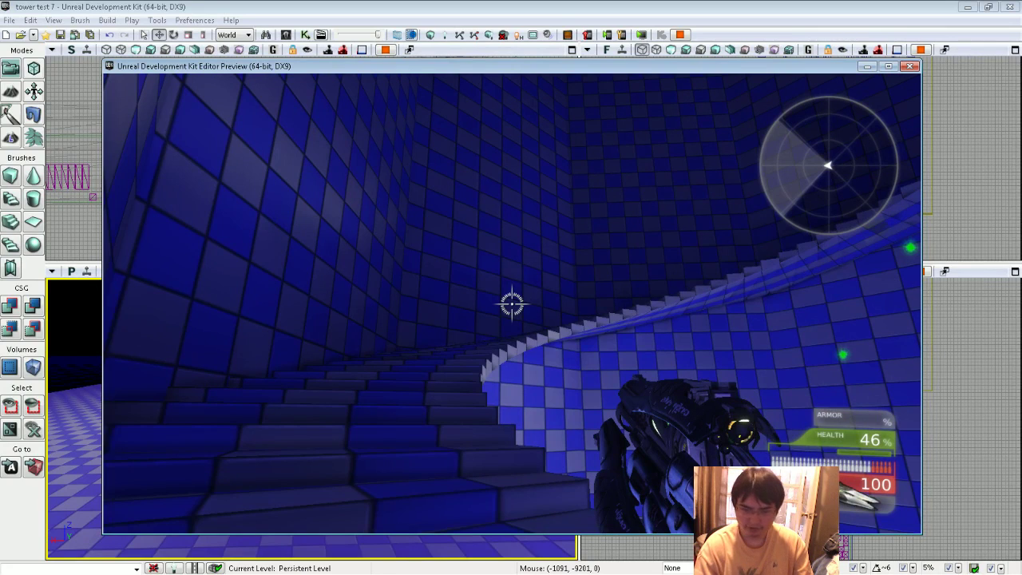
key("Escape")
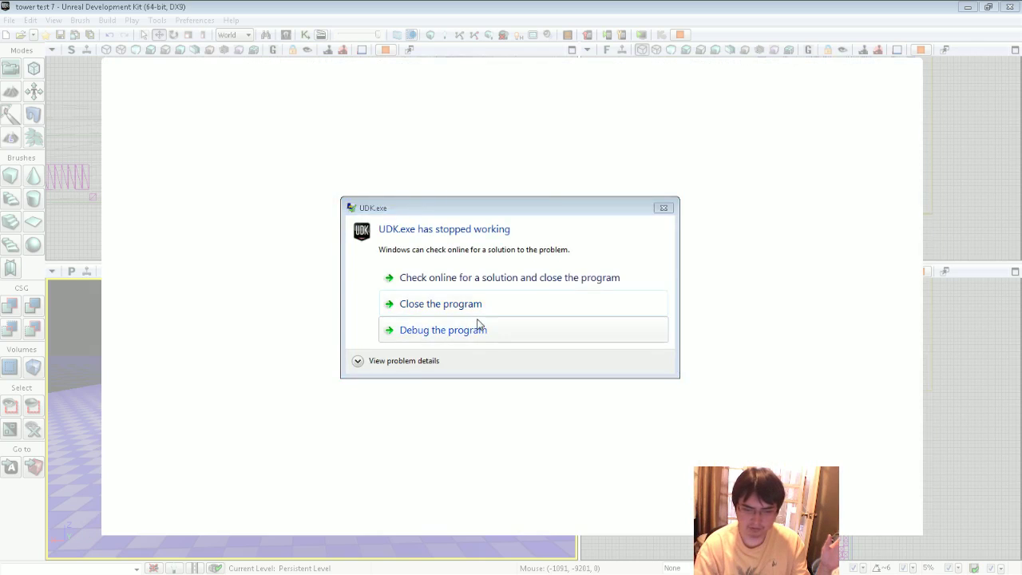
- Close both UDK.exe stopped-working crash dialogs
left_click(466, 303)
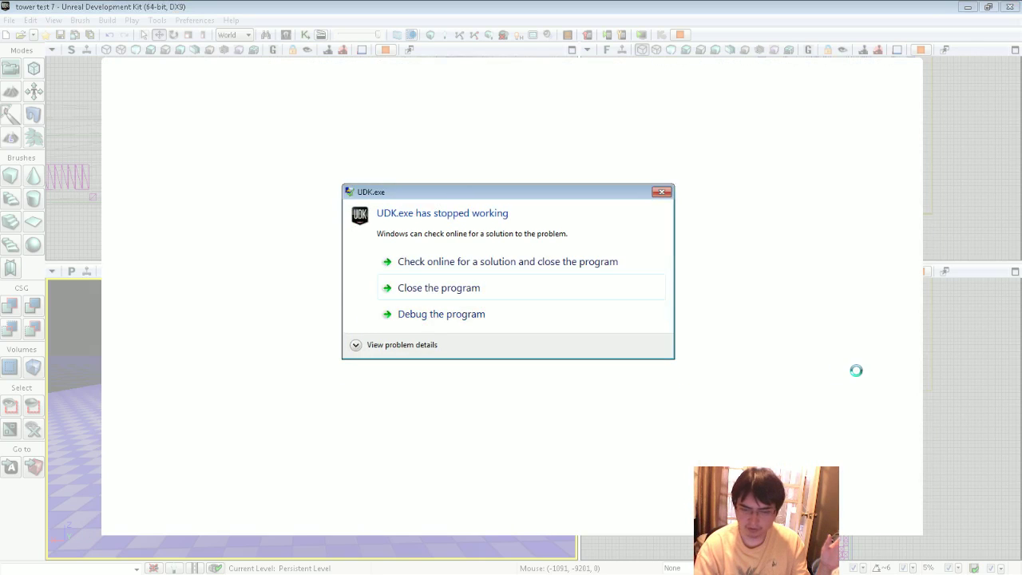
left_click(572, 295)
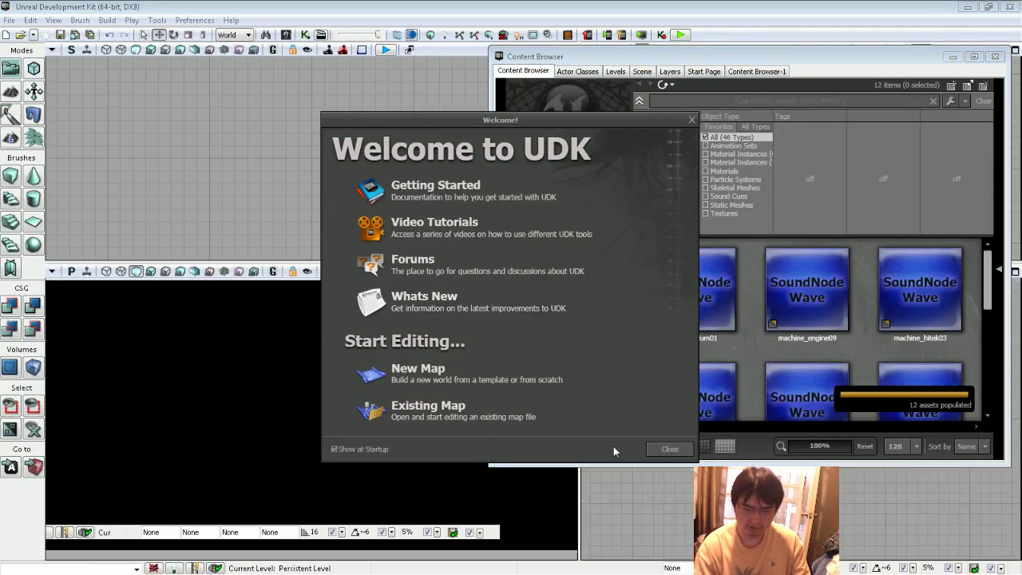
- Dismiss the welcome screen and asset library, and find the level has no Matinee sequences
left_click(668, 449)
left_click(995, 57)
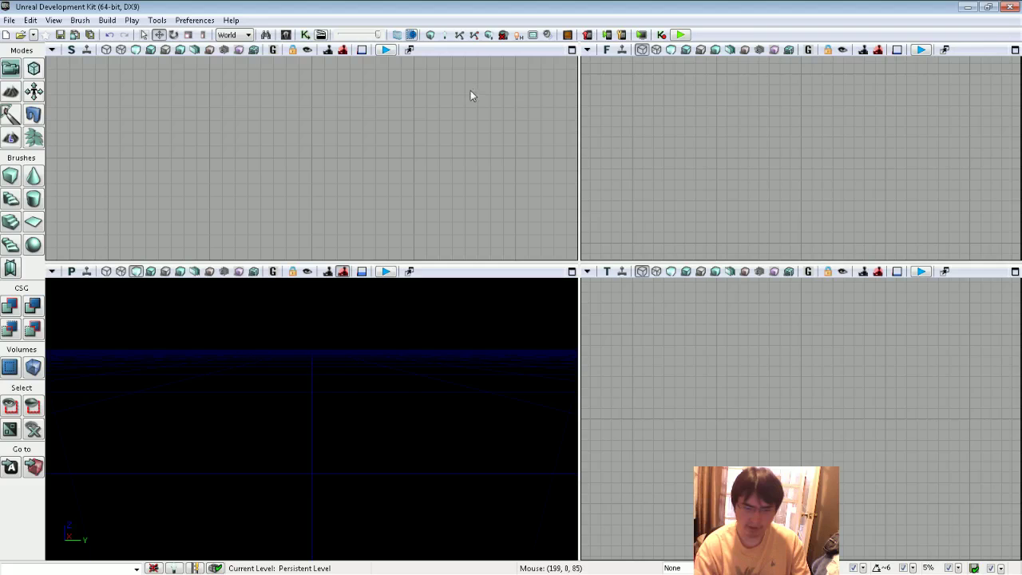
left_click(320, 36)
left_click(623, 323)
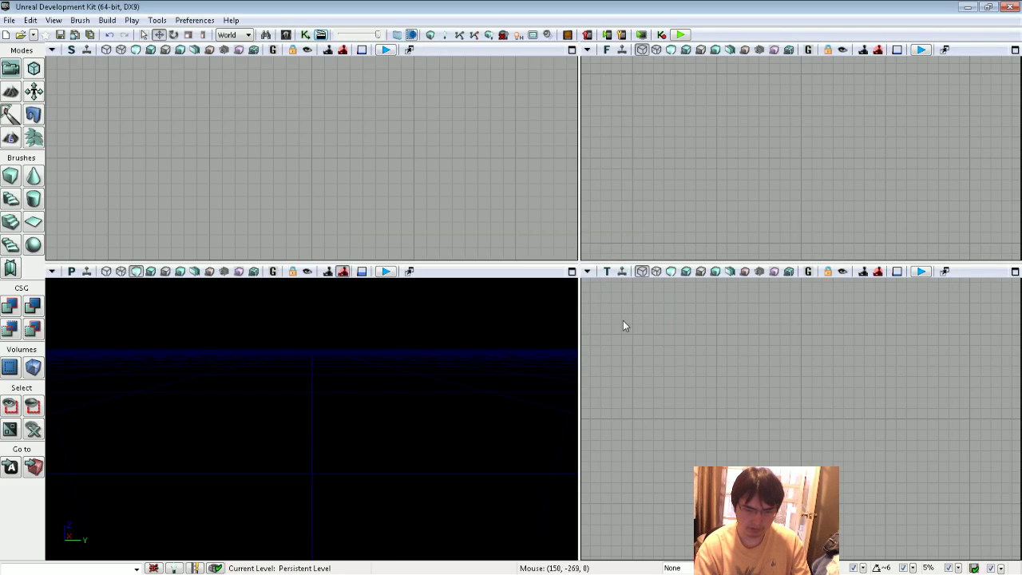
left_click(8, 20)
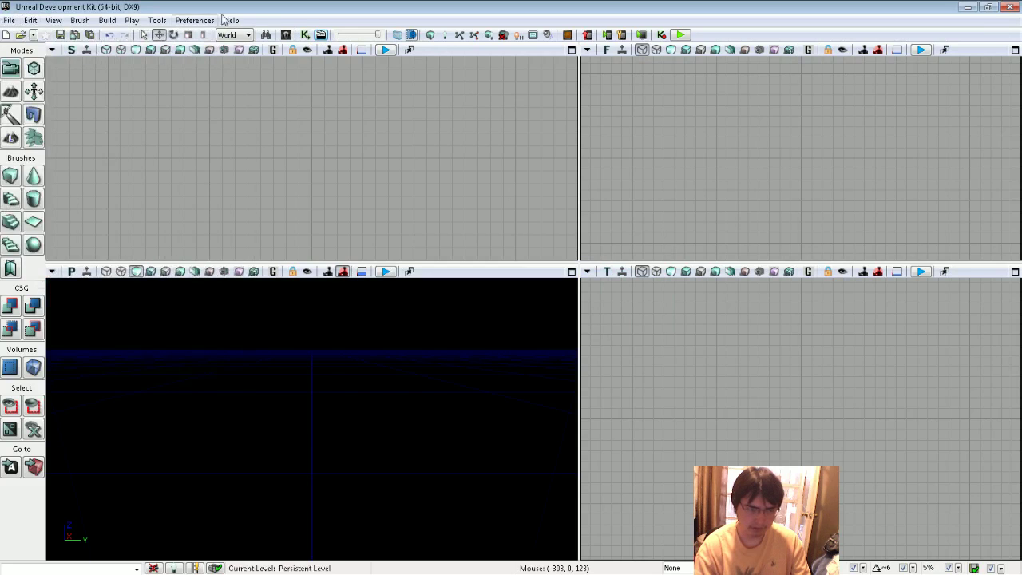
- In the Content Browser, load casey.upk from Desktop > Isen UDK
left_click(285, 35)
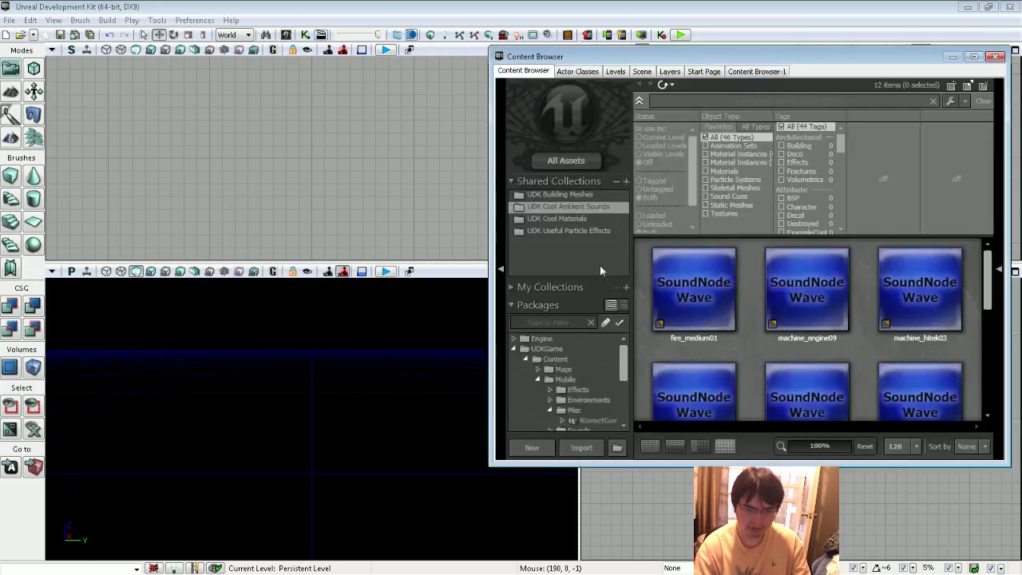
scroll(620, 421, "down", 5)
left_click(615, 425)
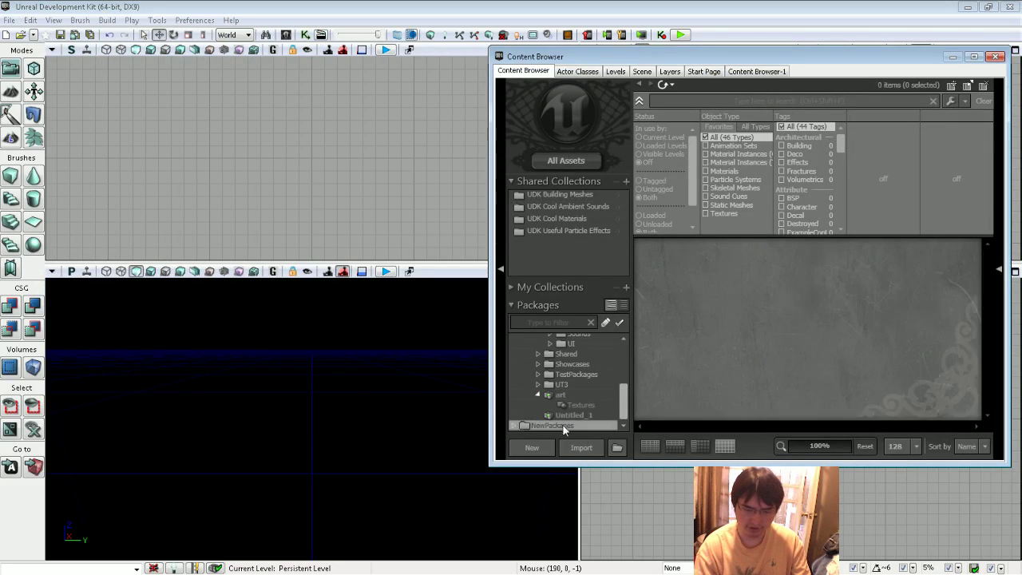
left_click(616, 447)
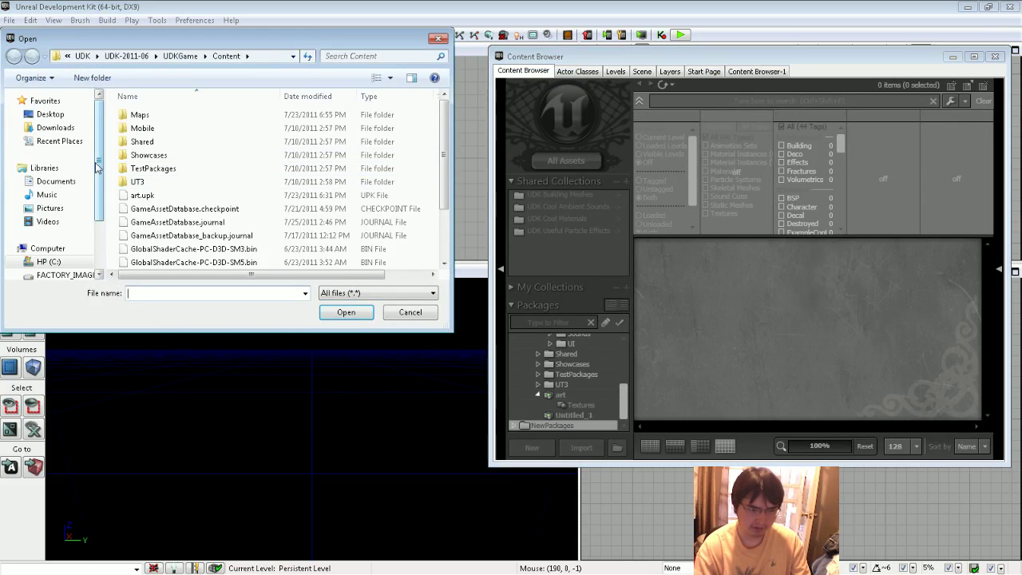
left_click(64, 118)
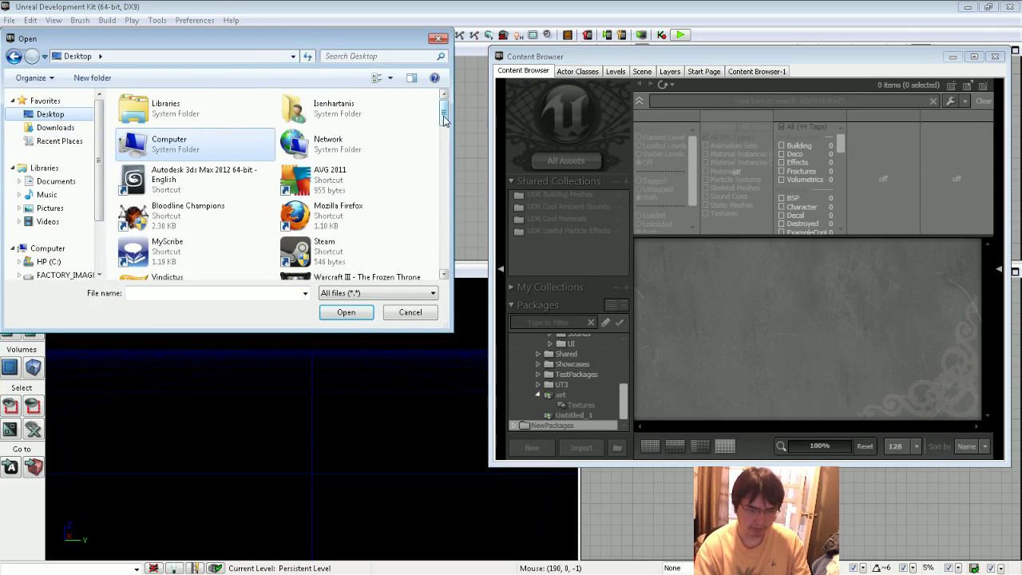
left_click_drag(445, 118, 445, 141)
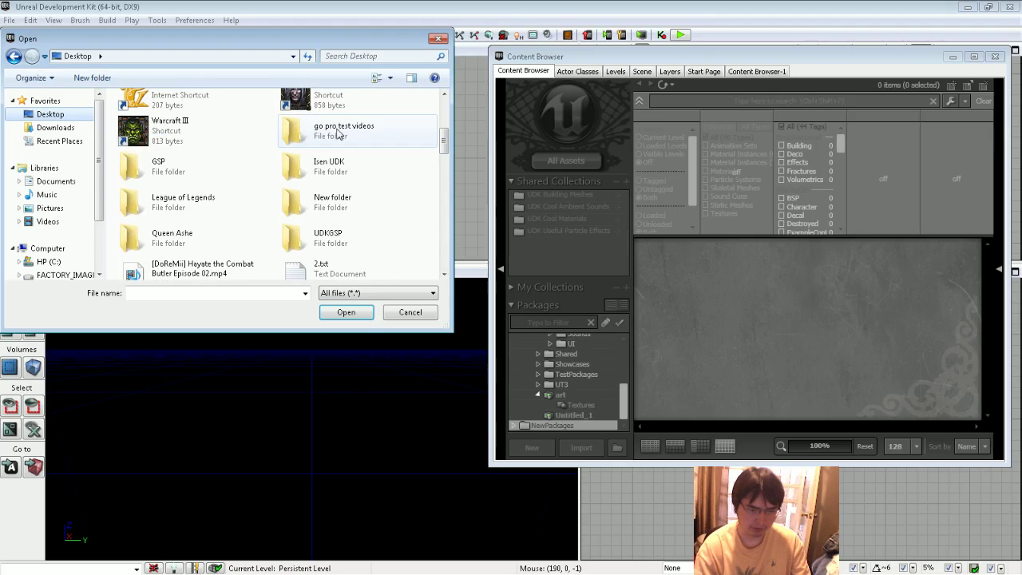
double_click(323, 165)
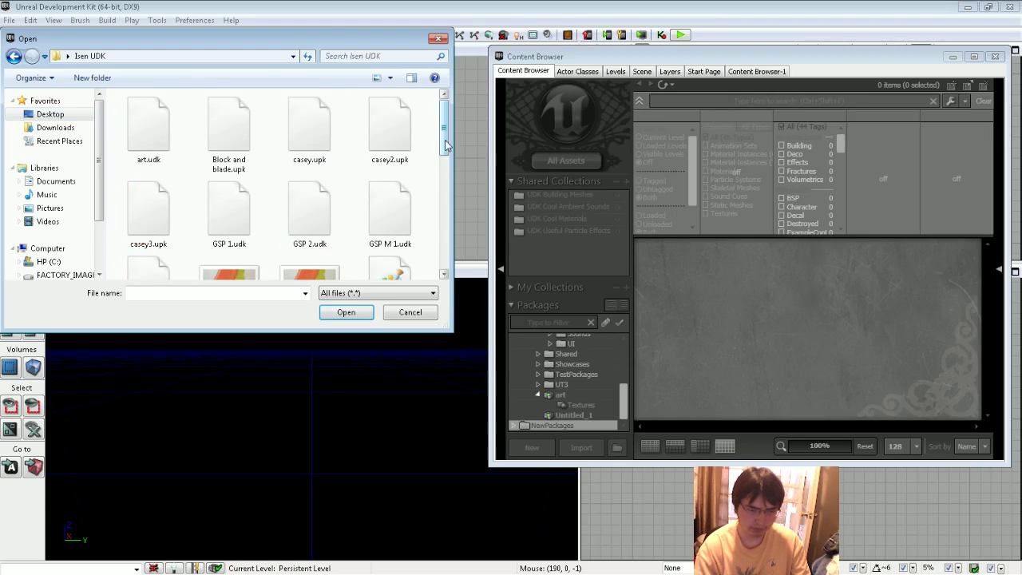
left_click(299, 140)
left_click(344, 313)
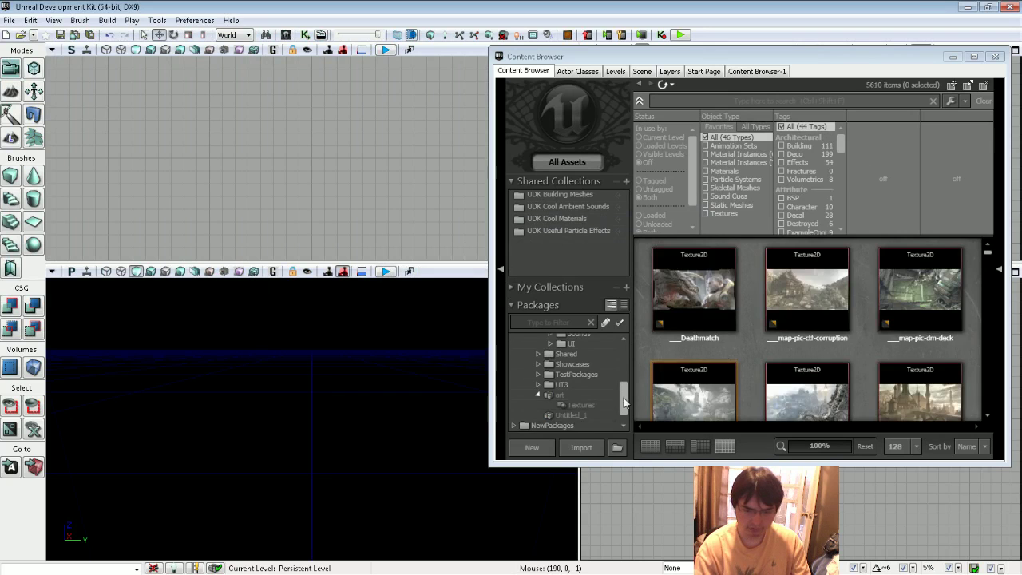
- List the External package's assets and bring up the recent maps list
left_click(553, 425)
scroll(551, 427, "down", 1)
left_click(551, 426)
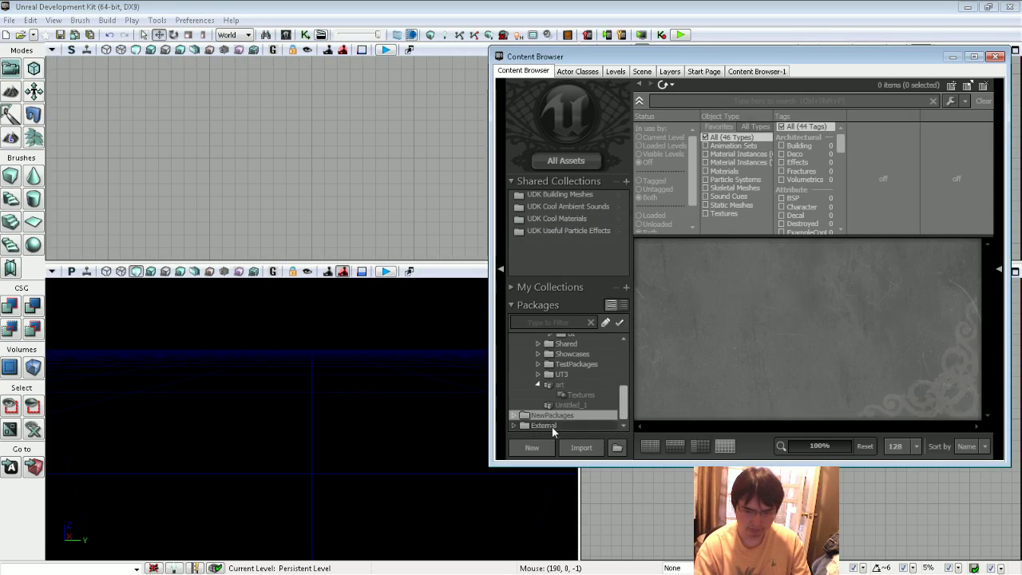
scroll(903, 297, "down", 3)
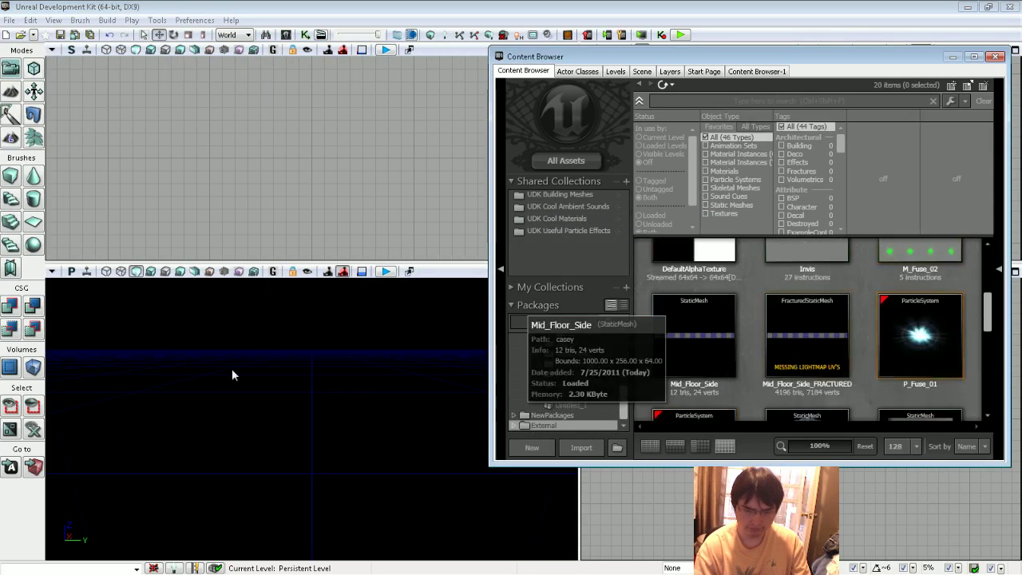
left_click(10, 20)
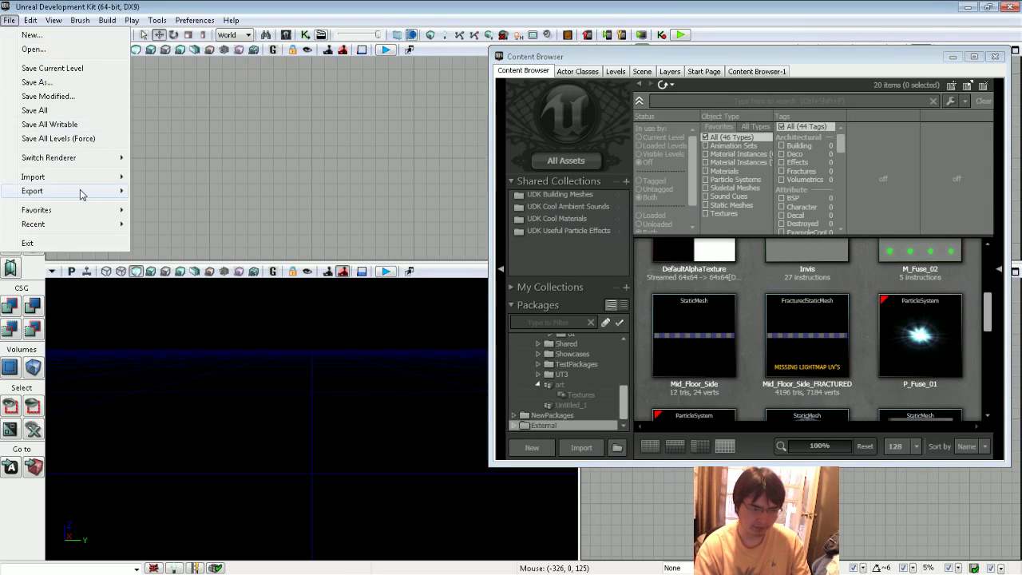
mouse_move(48, 224)
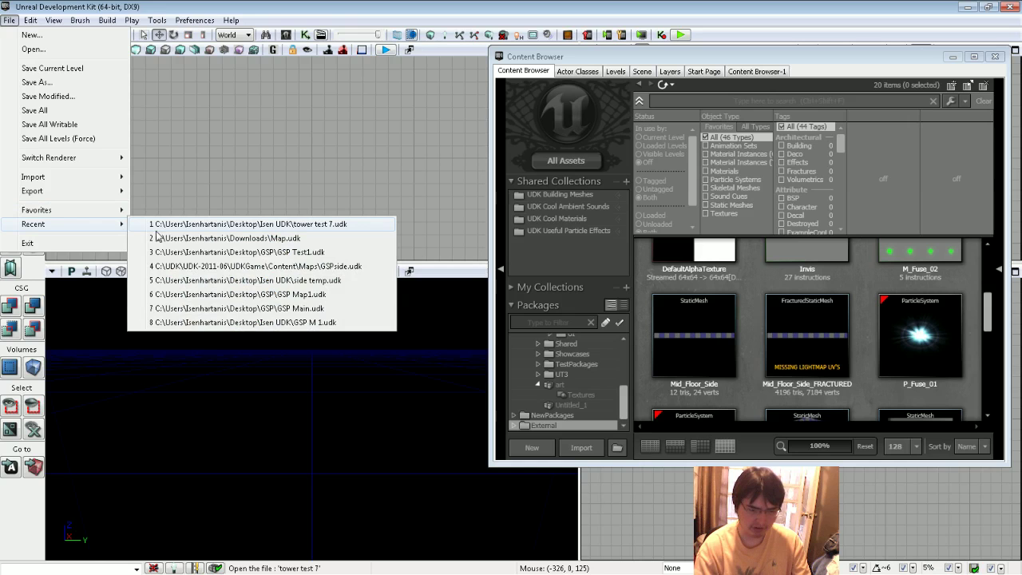
- Reopen tower test 7 from recent files and close the Map Check warnings
left_click(200, 226)
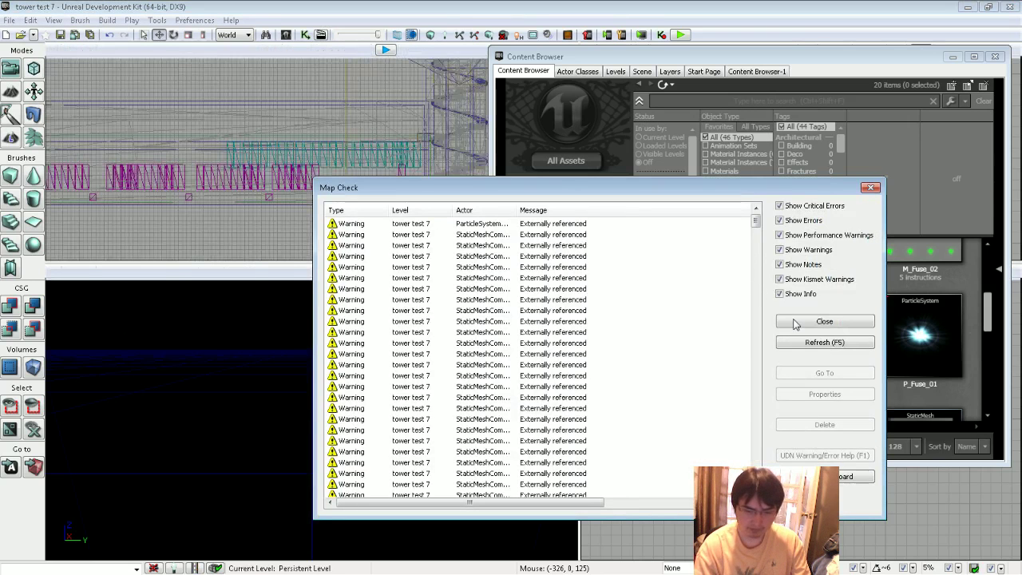
left_click(822, 321)
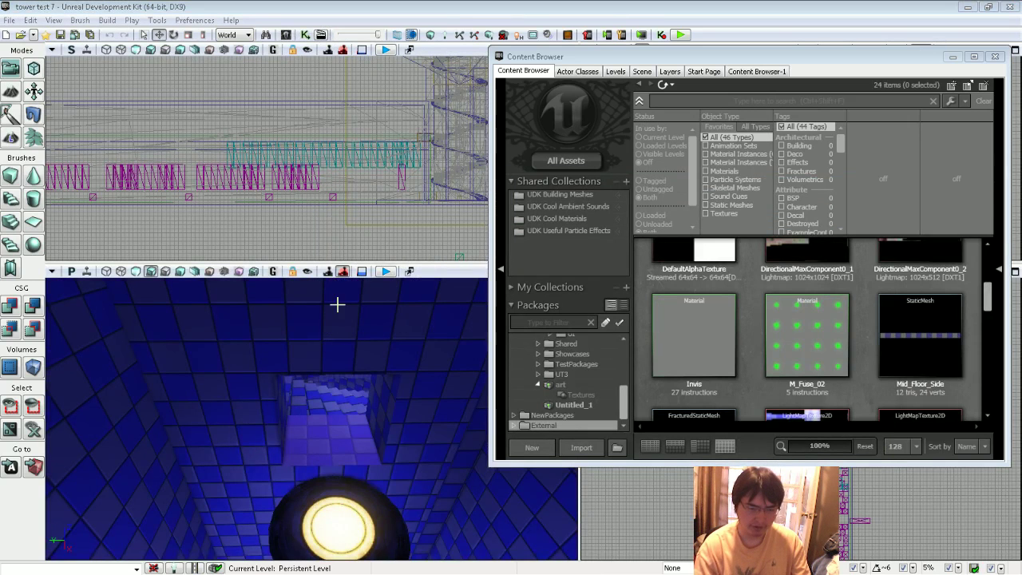
- Open Kismet and select the Matinee node, framing it with the Delay node
left_click(304, 36)
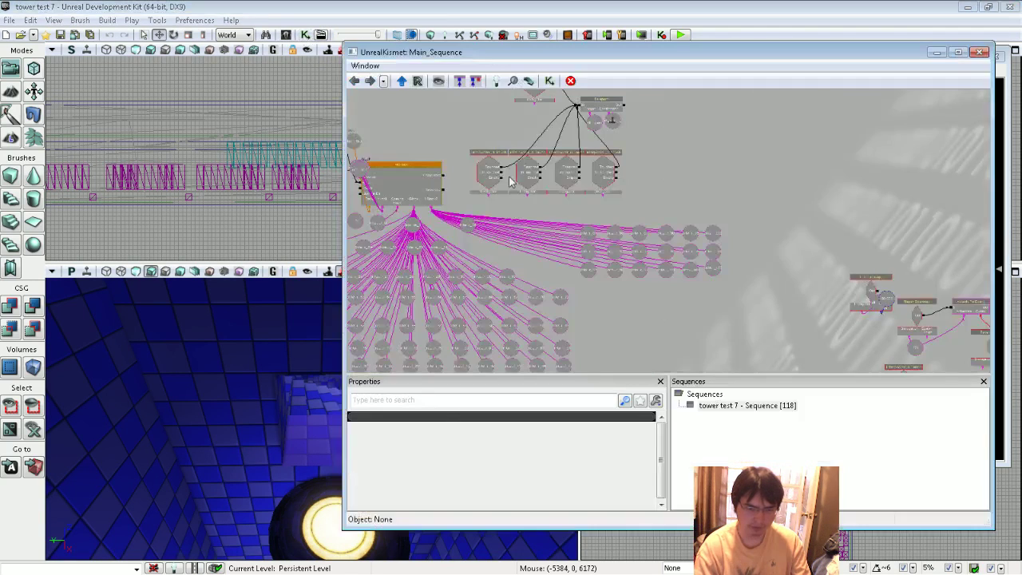
left_click_drag(631, 338, 867, 292)
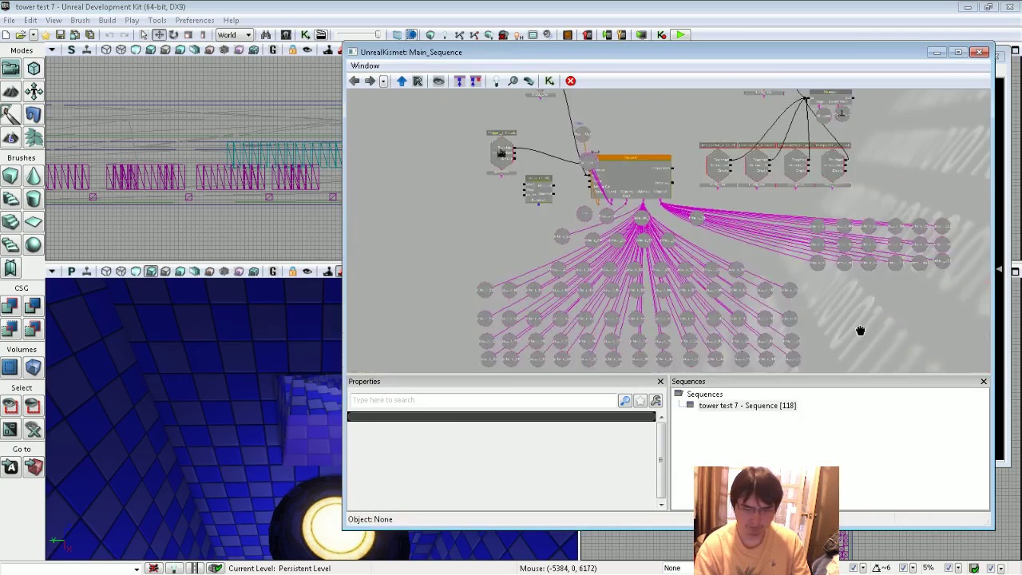
left_click(661, 220)
scroll(661, 219, "up", 1)
scroll(658, 228, "up", 1)
scroll(656, 240, "up", 2)
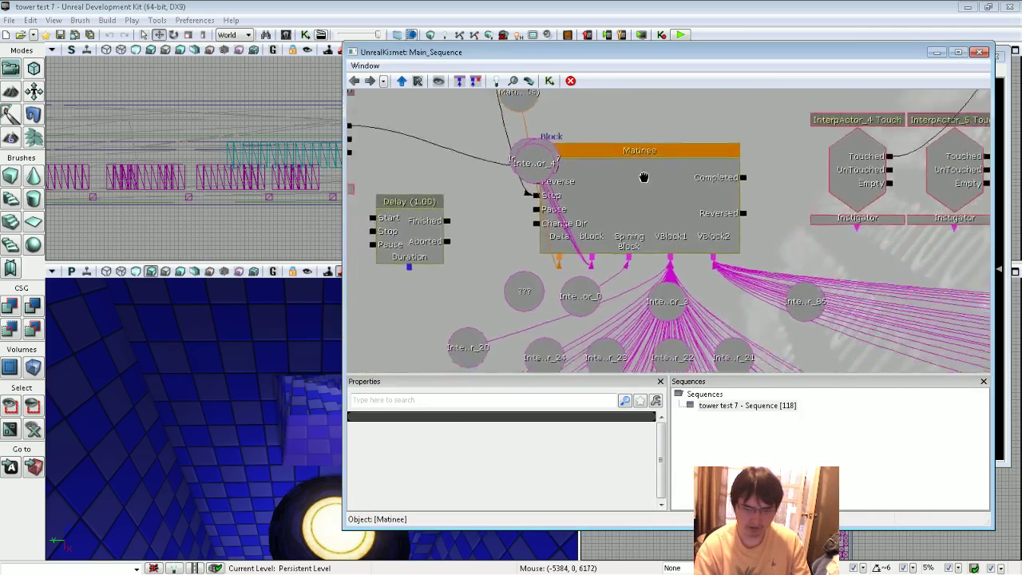
scroll(652, 258, "up", 2)
mouse_move(653, 257)
left_mouse_down()
mouse_move(748, 153)
mouse_move(513, 226)
mouse_move(707, 189)
mouse_move(769, 275)
mouse_move(440, 141)
left_mouse_up()
- Pan and zoom the graph to the Log and Modify Health nodes
scroll(775, 288, "down", 3)
scroll(782, 292, "down", 3)
scroll(787, 295, "up", 3)
scroll(791, 300, "up", 2)
scroll(628, 210, "up", 1)
scroll(569, 200, "up", 2)
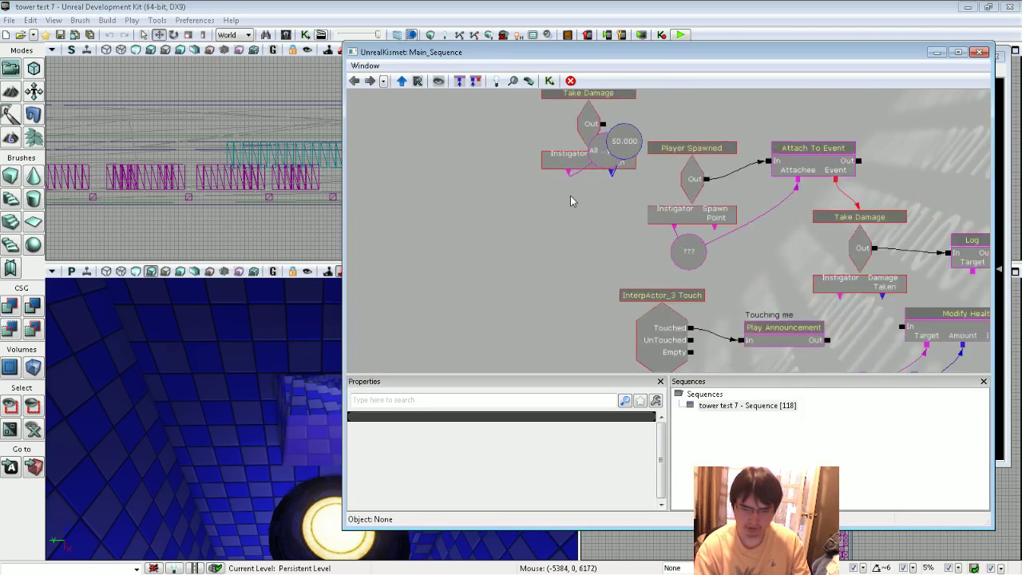
scroll(570, 201, "up", 2)
scroll(570, 200, "down", 2)
mouse_move(570, 200)
left_mouse_down()
mouse_move(463, 210)
mouse_move(496, 248)
left_mouse_up()
scroll(466, 215, "up", 2)
scroll(466, 213, "down", 2)
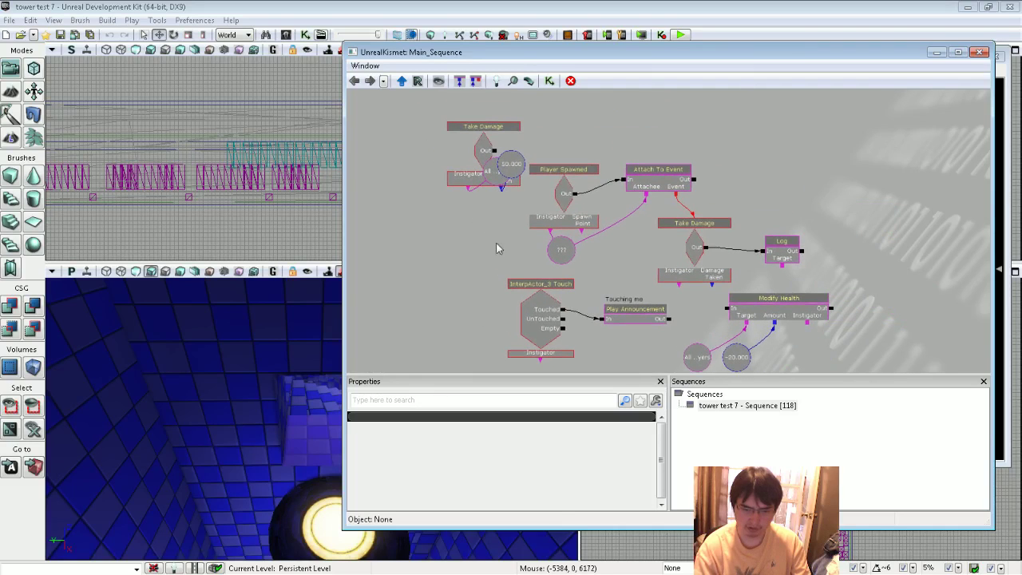
- Center the four InterpActor touch events wired into the Teleport node
mouse_move(430, 203)
left_mouse_down()
mouse_move(452, 200)
mouse_move(684, 273)
left_mouse_up()
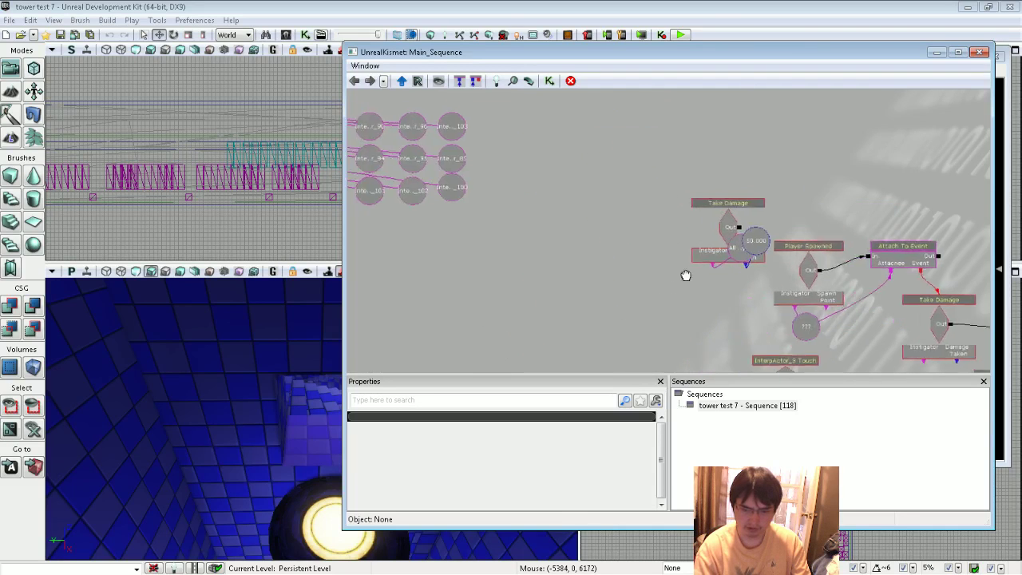
left_click_drag(358, 126, 620, 243)
scroll(620, 243, "up", 2)
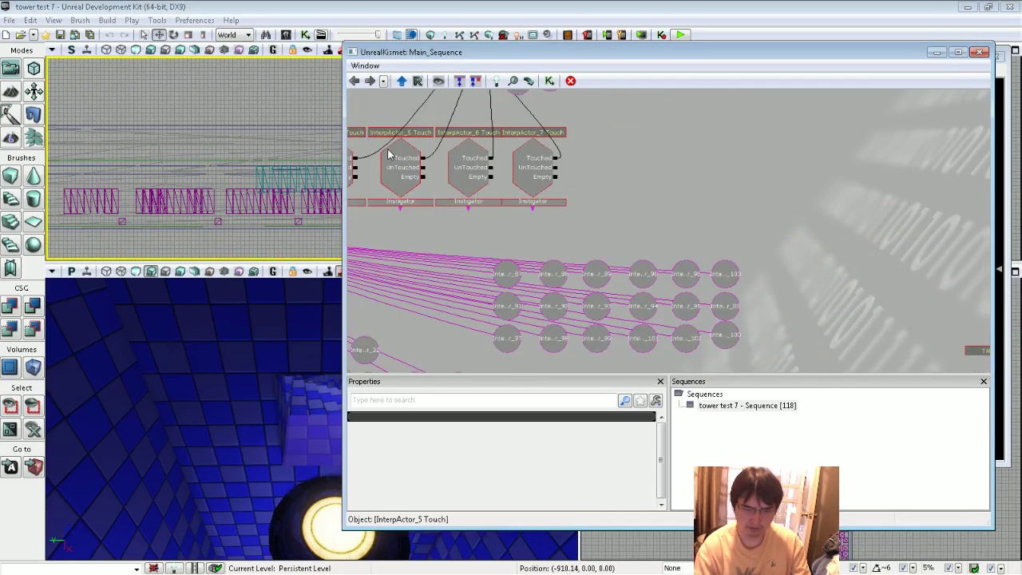
mouse_move(390, 154)
left_mouse_down()
mouse_move(579, 270)
mouse_move(612, 314)
left_mouse_up()
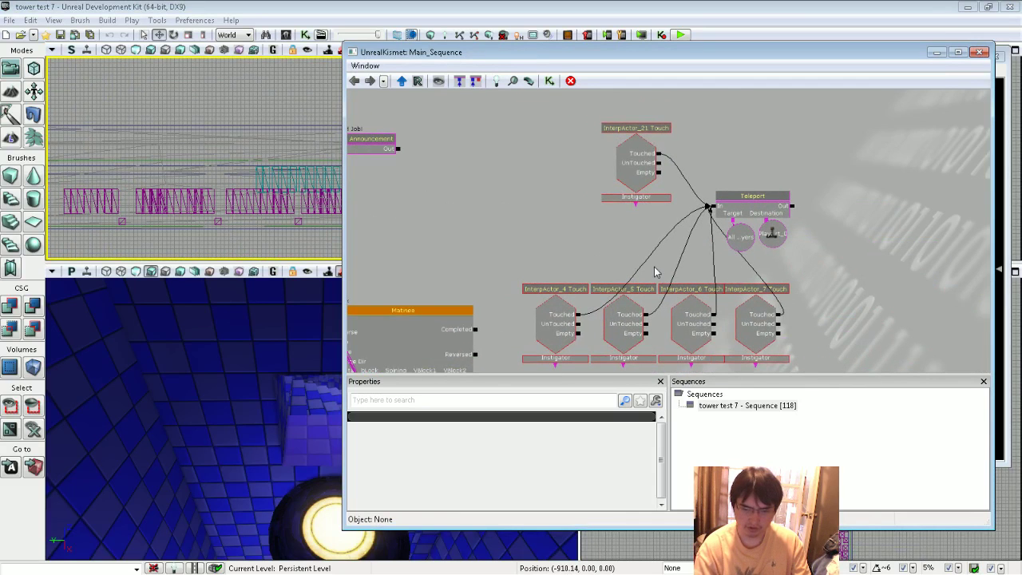
left_click_drag(655, 273, 587, 228)
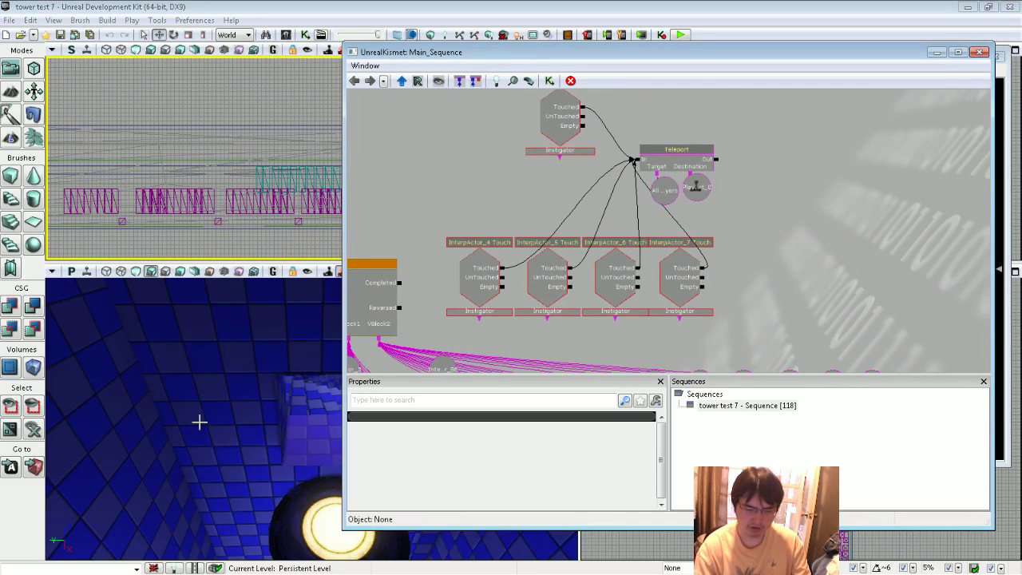
mouse_move(200, 421)
right_mouse_down()
mouse_move(175, 426)
mouse_move(208, 410)
right_mouse_up()
- Select InterpActor_4 and inspect the InterpActor_21 touch event's settings
left_click(197, 396)
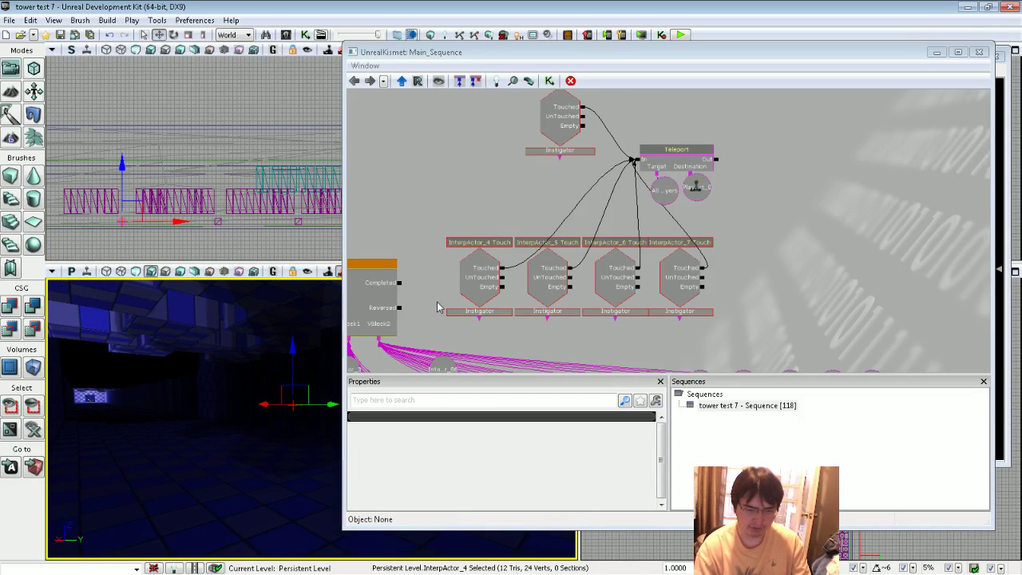
left_click_drag(436, 308, 535, 253)
left_click_drag(650, 91, 694, 146)
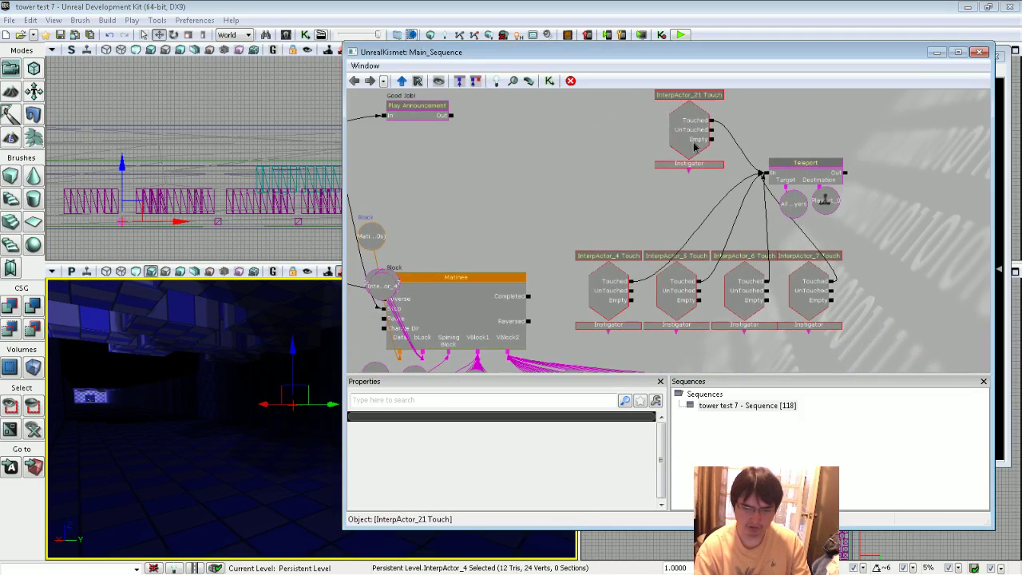
left_click(695, 146)
mouse_move(221, 406)
right_mouse_down()
mouse_move(224, 342)
mouse_move(200, 327)
mouse_move(276, 356)
right_mouse_up()
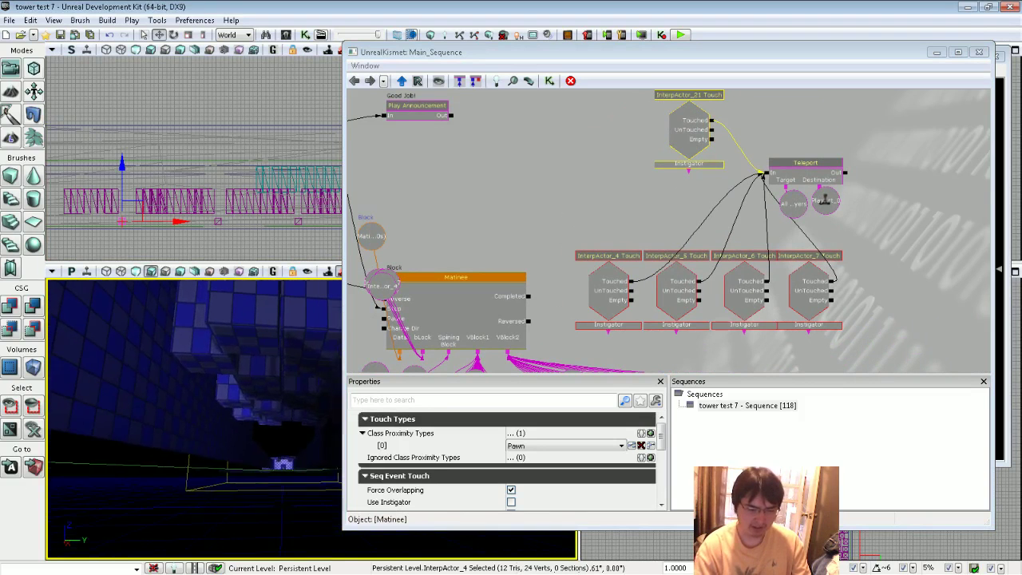
- Clear the node selection, move the Kismet window aside and close the Content Browser
left_click(781, 102)
left_click_drag(793, 54, 571, 60)
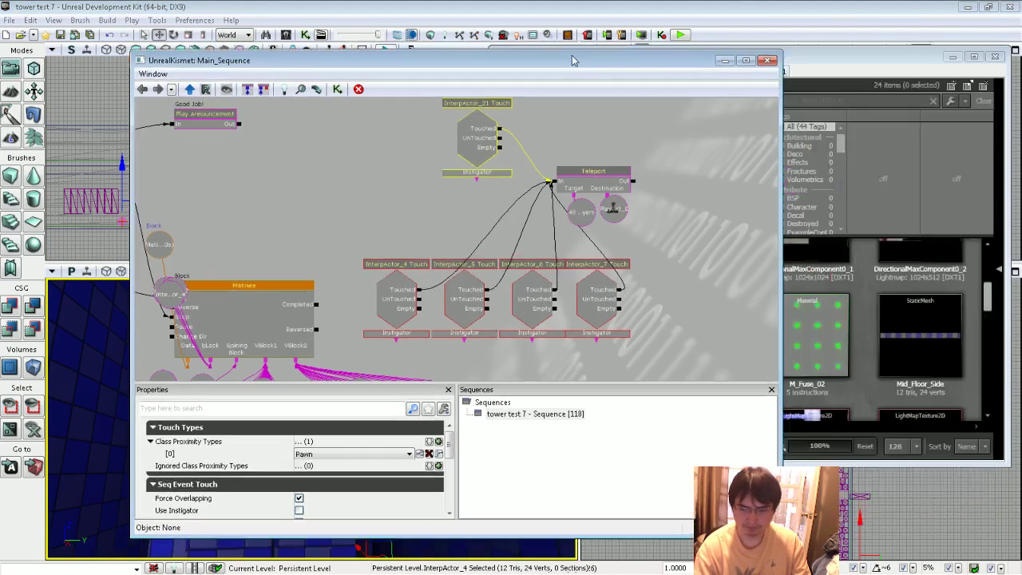
left_click(880, 549)
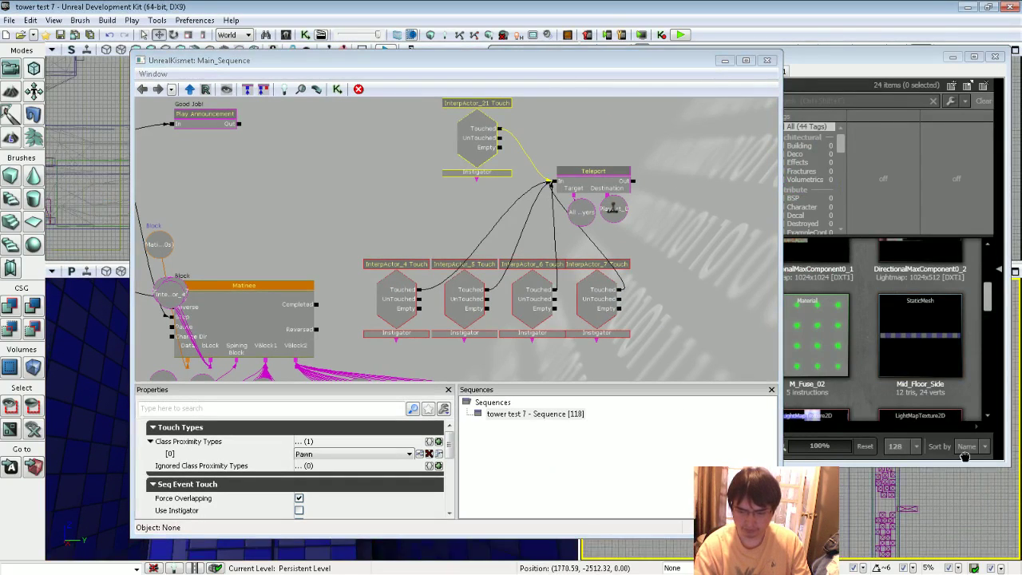
left_click(995, 57)
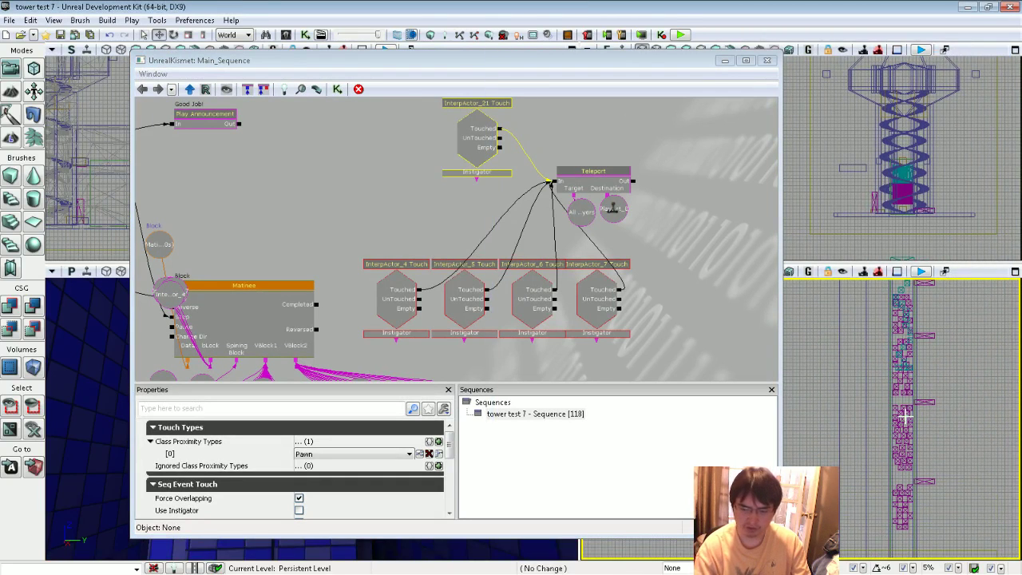
- Select the stack of 13 moving blocks and inspect the Matinee node's links
left_click(903, 413)
scroll(941, 375, "down", 2)
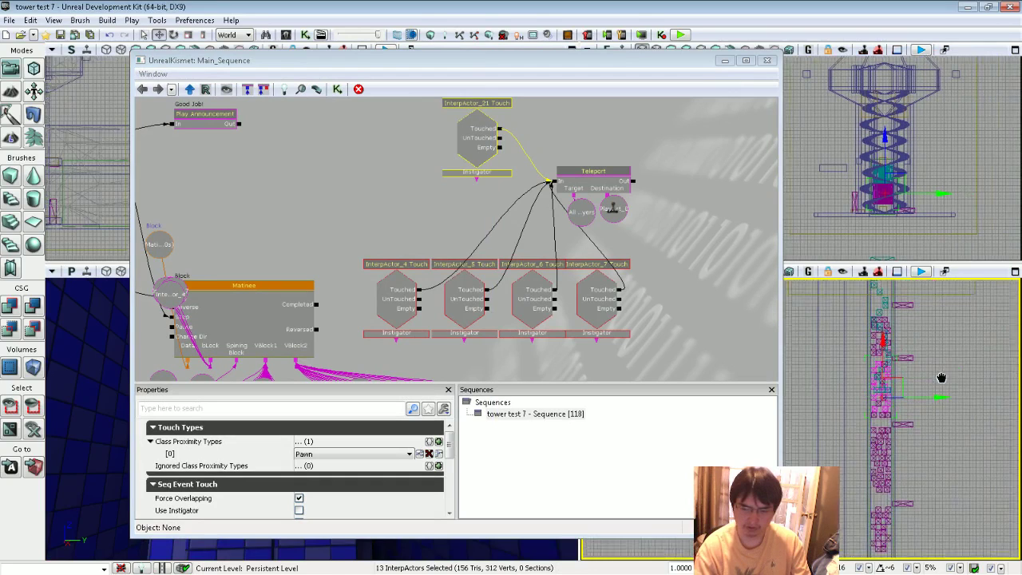
left_click_drag(338, 213, 507, 222)
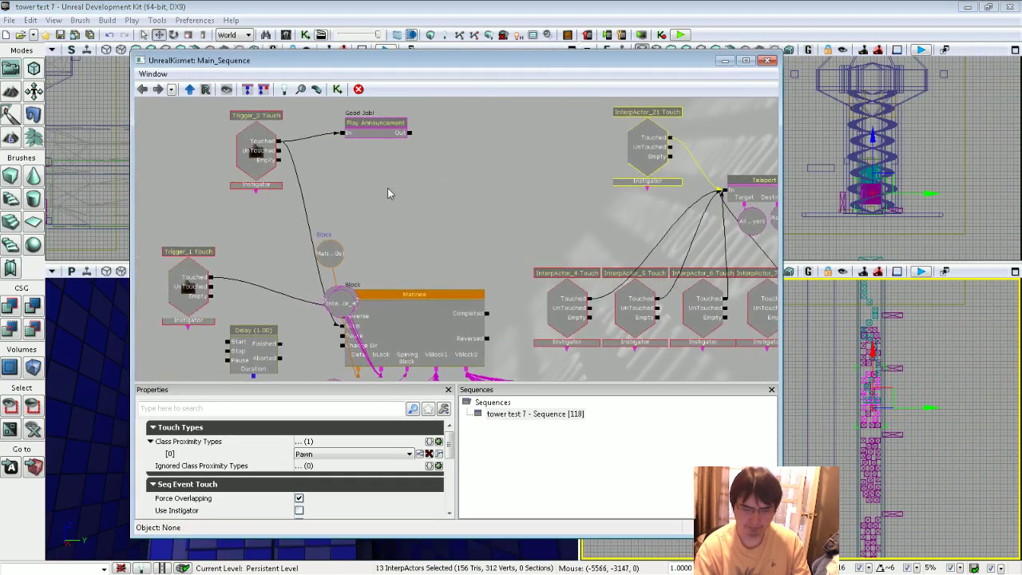
mouse_move(435, 199)
left_mouse_down()
mouse_move(479, 262)
mouse_move(294, 217)
mouse_move(292, 205)
mouse_move(506, 210)
mouse_move(611, 148)
mouse_move(612, 170)
mouse_move(568, 123)
left_mouse_up()
left_click(608, 201)
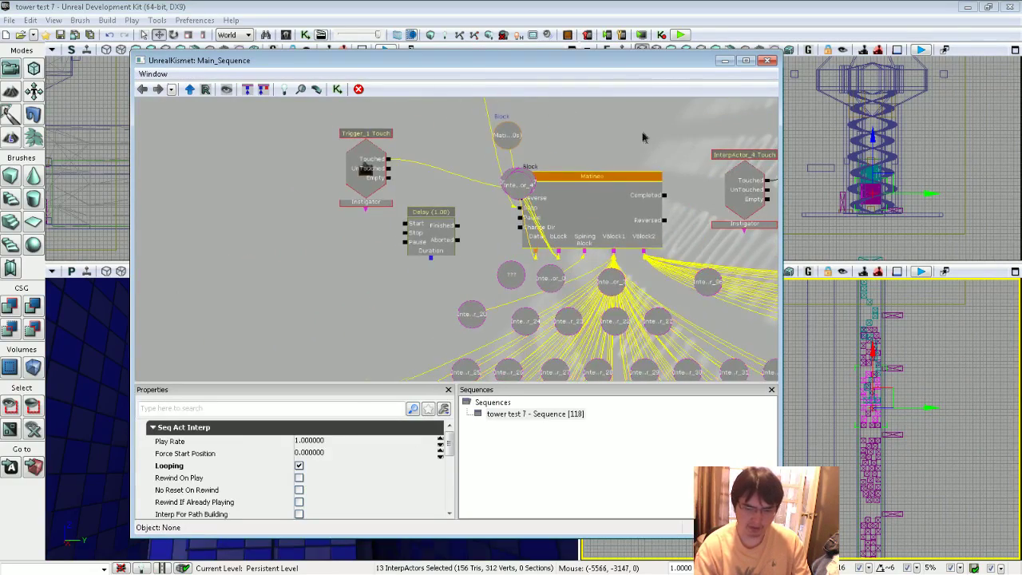
mouse_move(643, 137)
left_mouse_down()
mouse_move(632, 252)
mouse_move(602, 211)
mouse_move(625, 167)
mouse_move(700, 267)
mouse_move(615, 136)
mouse_move(671, 327)
left_mouse_up()
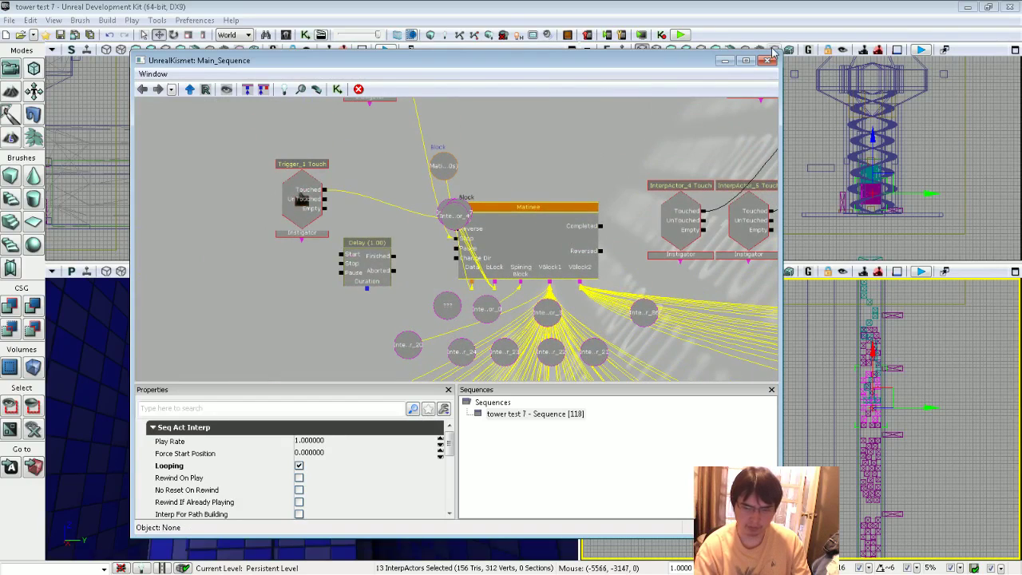
- Close the sequence editor, open GSP Test1.udk from recent maps and dismiss the map check warnings
left_click(767, 62)
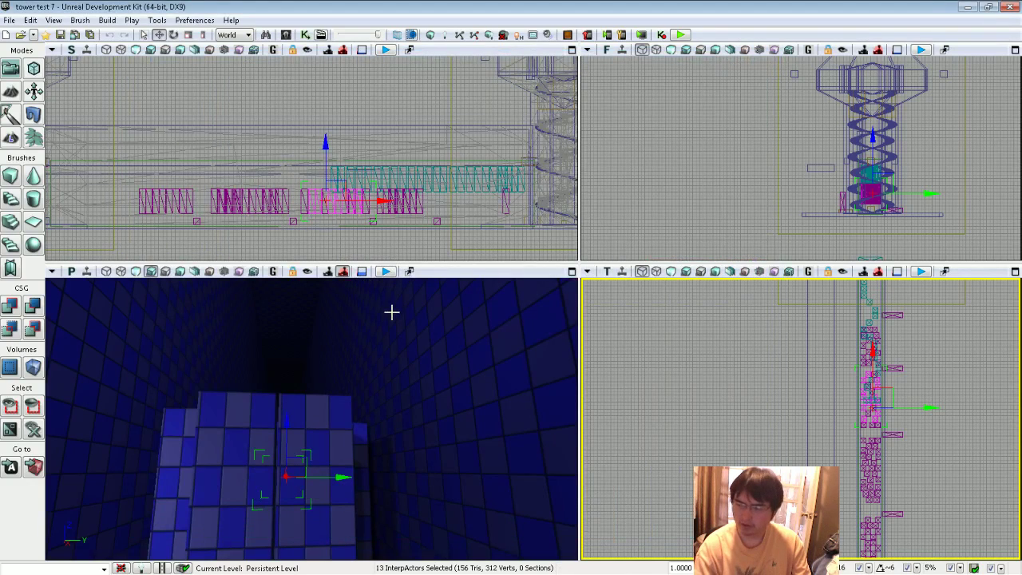
left_click(8, 20)
mouse_move(34, 223)
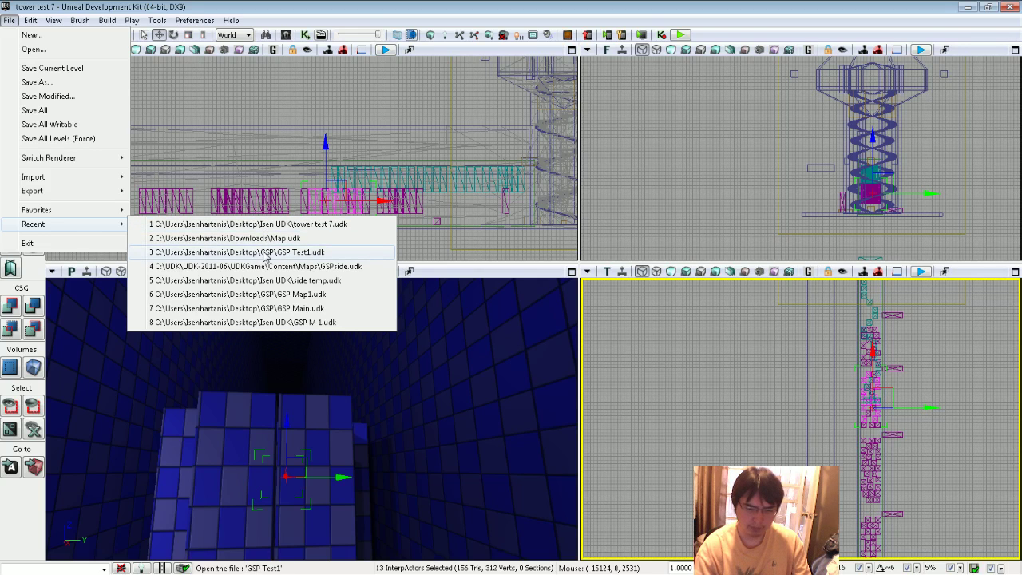
left_click(264, 254)
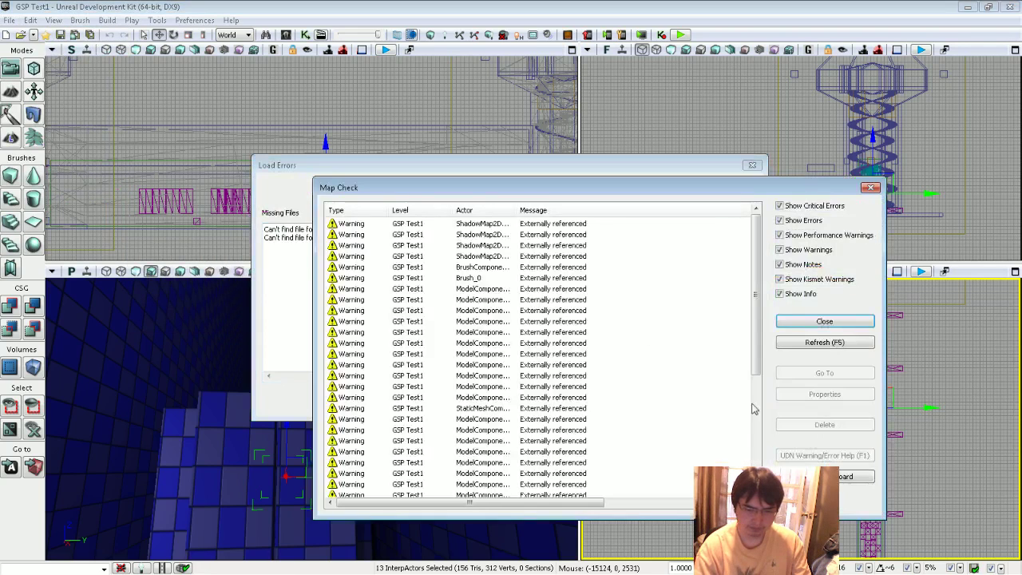
left_click(823, 321)
left_click(729, 401)
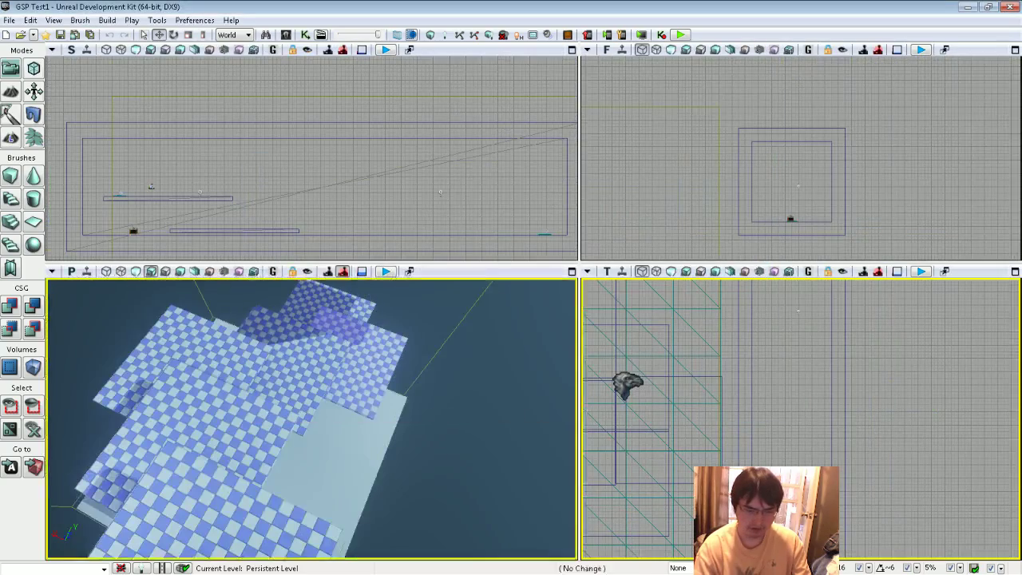
right_click_drag(311, 419, 347, 387)
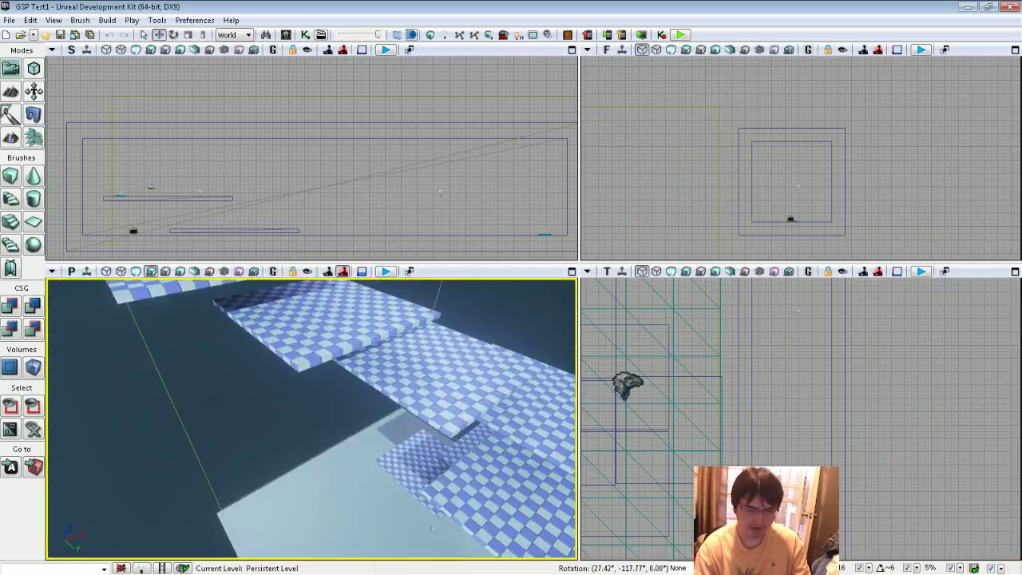
right_click_drag(311, 419, 383, 416)
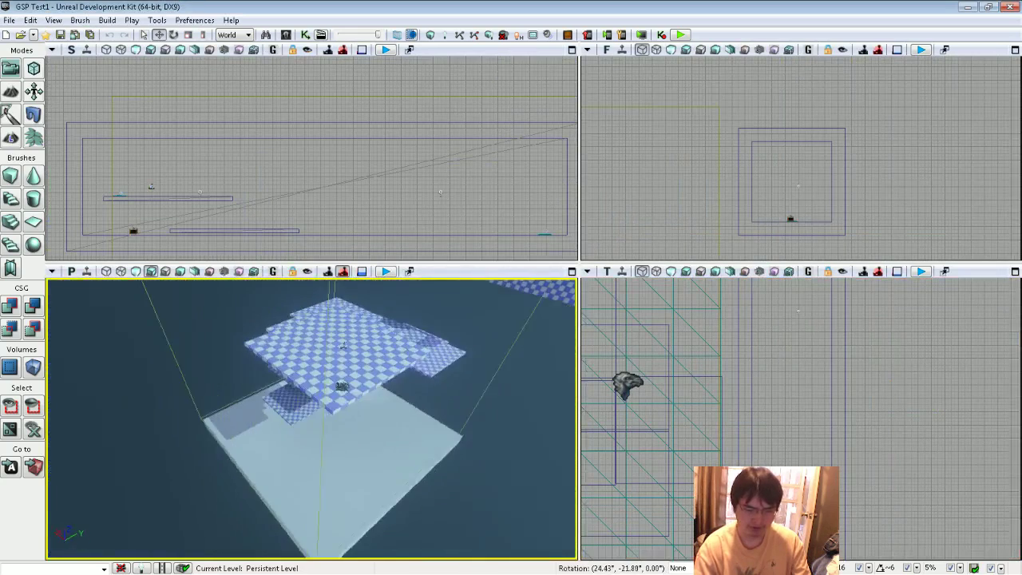
right_click(361, 323)
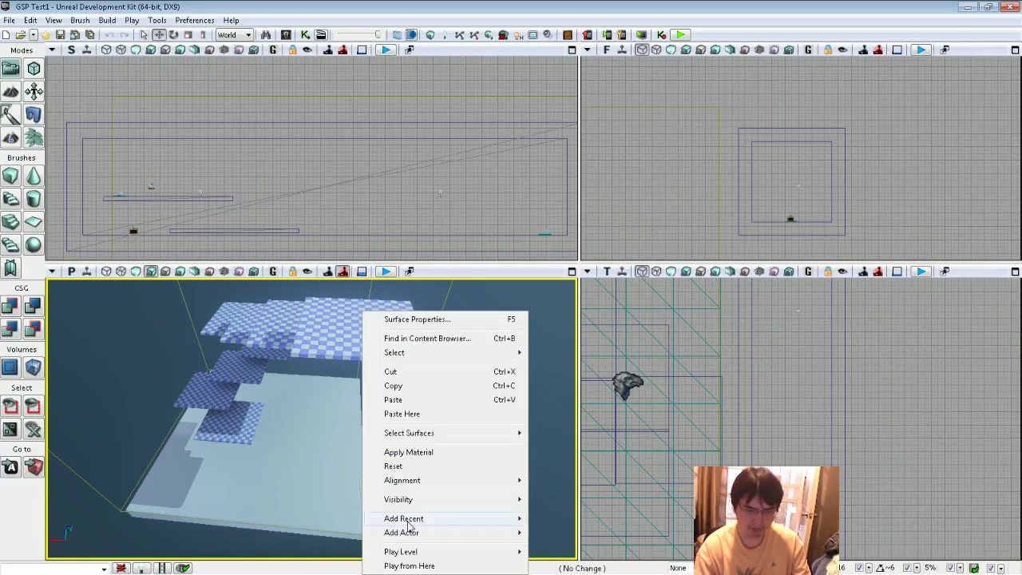
left_click(415, 562)
left_click(601, 332)
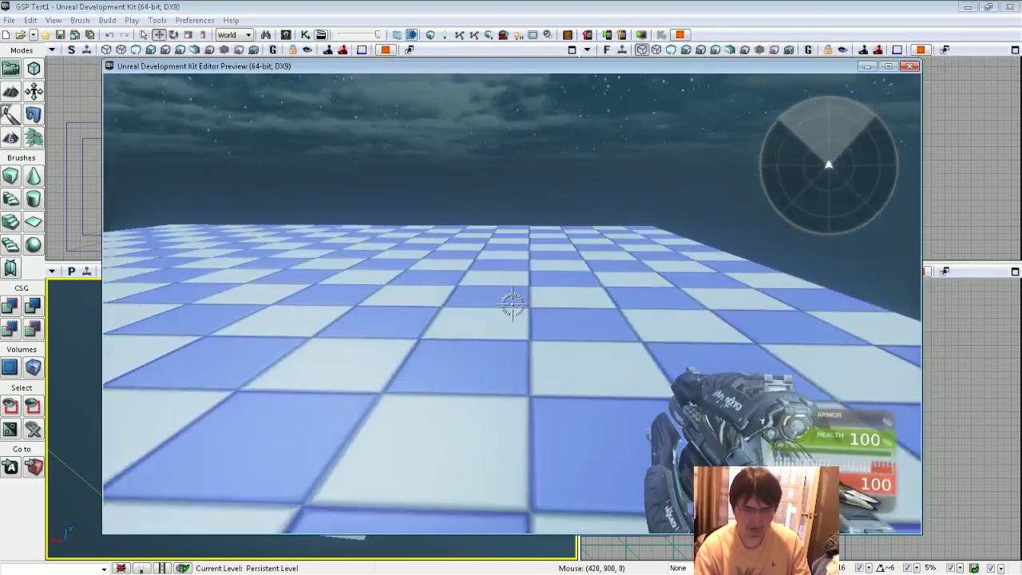
- Exit the playtest, fly the camera into the checkered corridor and right-click its floor
key("Escape")
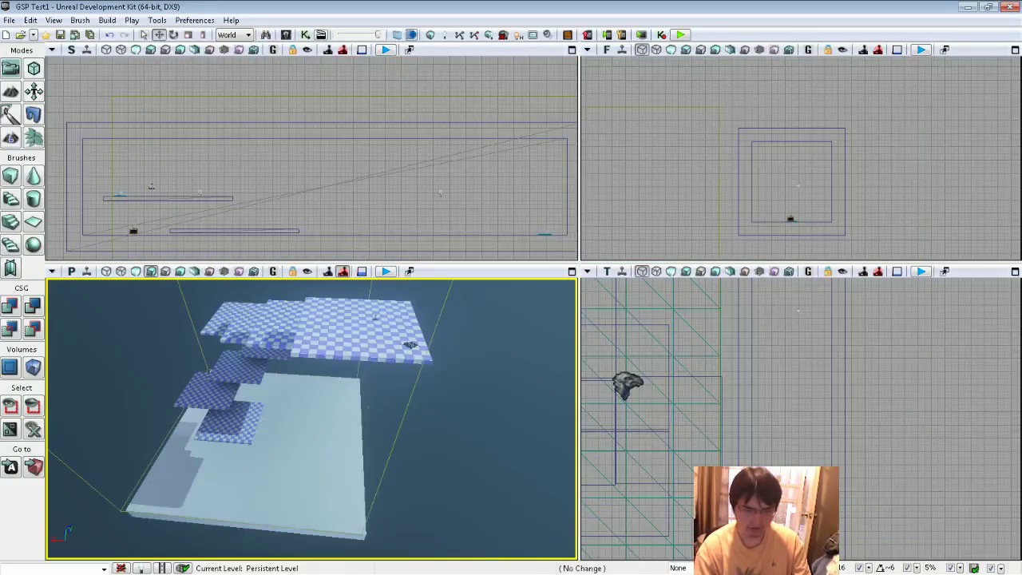
mouse_move(312, 415)
right_mouse_down()
mouse_move(336, 400)
mouse_move(311, 383)
right_mouse_up()
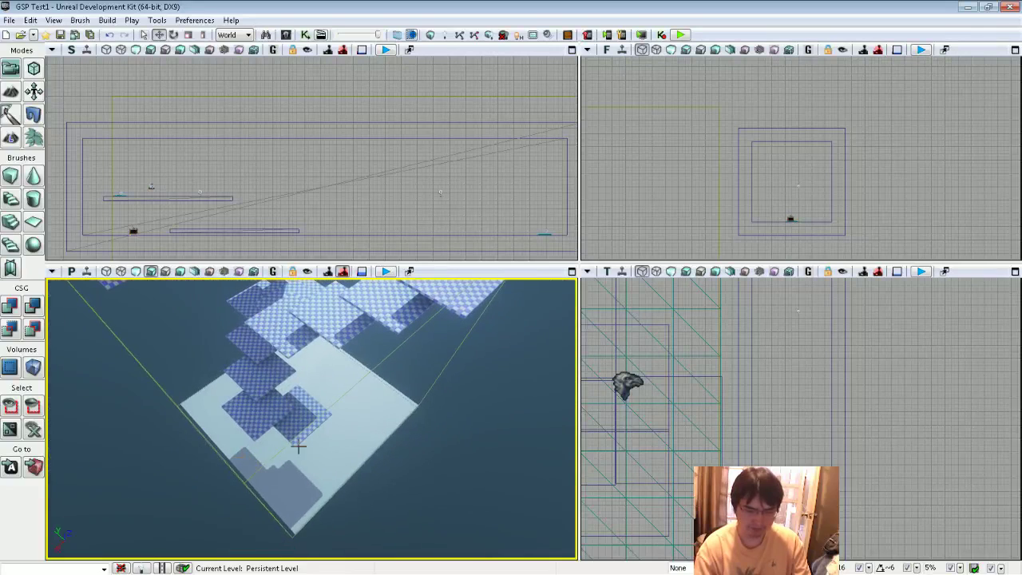
mouse_move(254, 393)
right_mouse_down()
mouse_move(297, 456)
mouse_move(295, 400)
mouse_move(343, 431)
right_mouse_up()
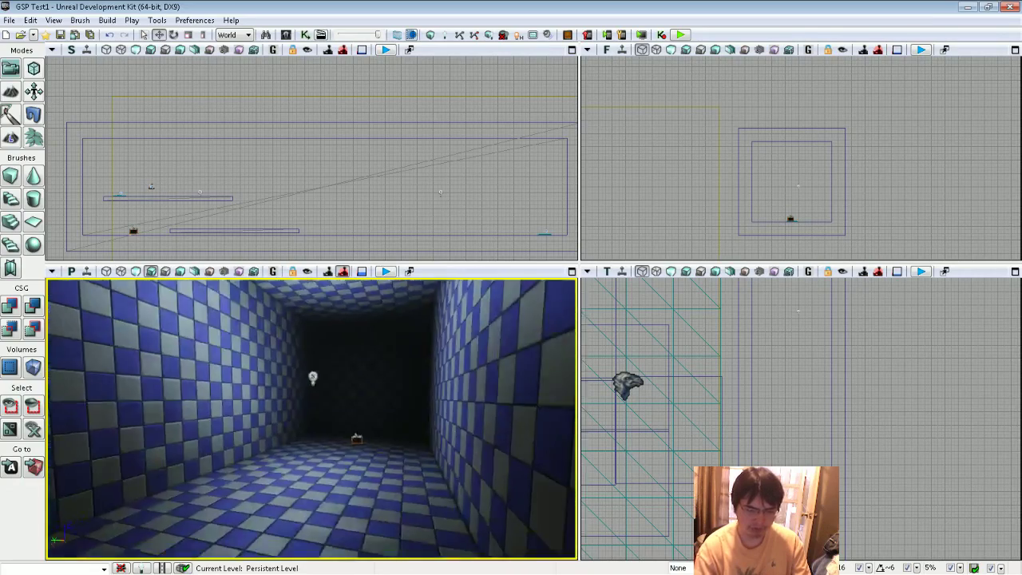
right_click(341, 411)
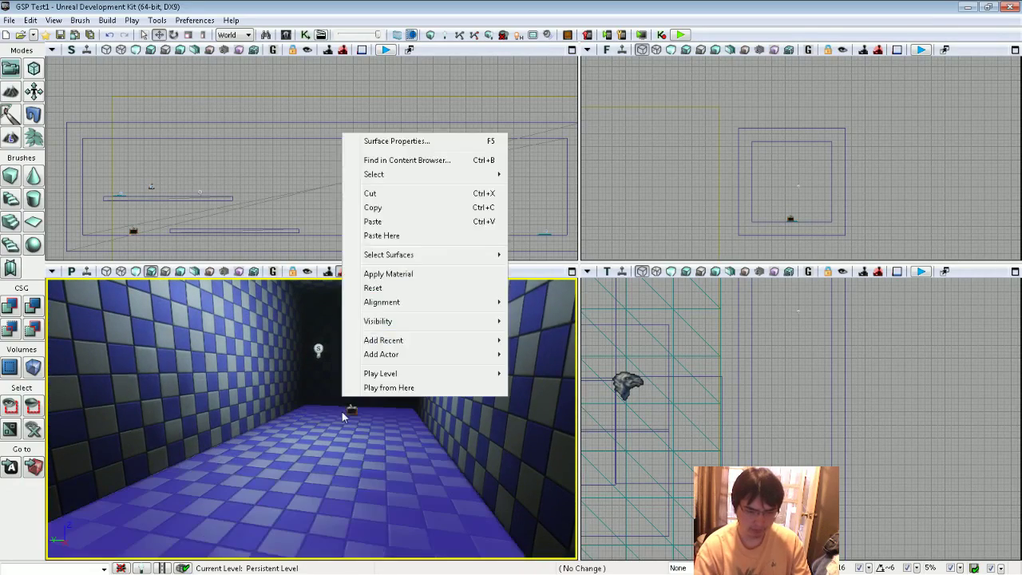
- Play from the corridor floor spot and walk through the first glowing portal
left_click(375, 387)
left_click(566, 327)
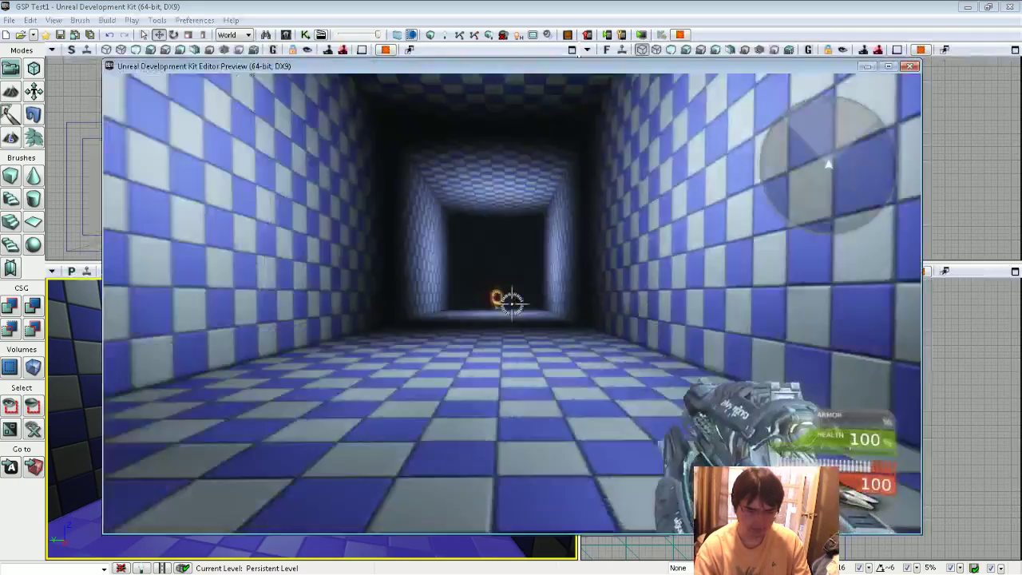
key("w")
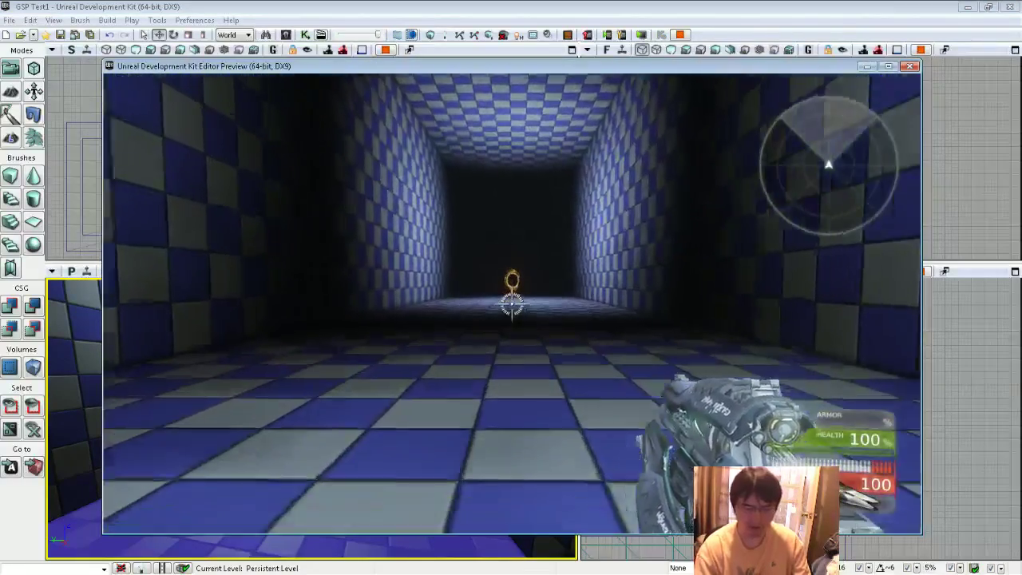
key("w")
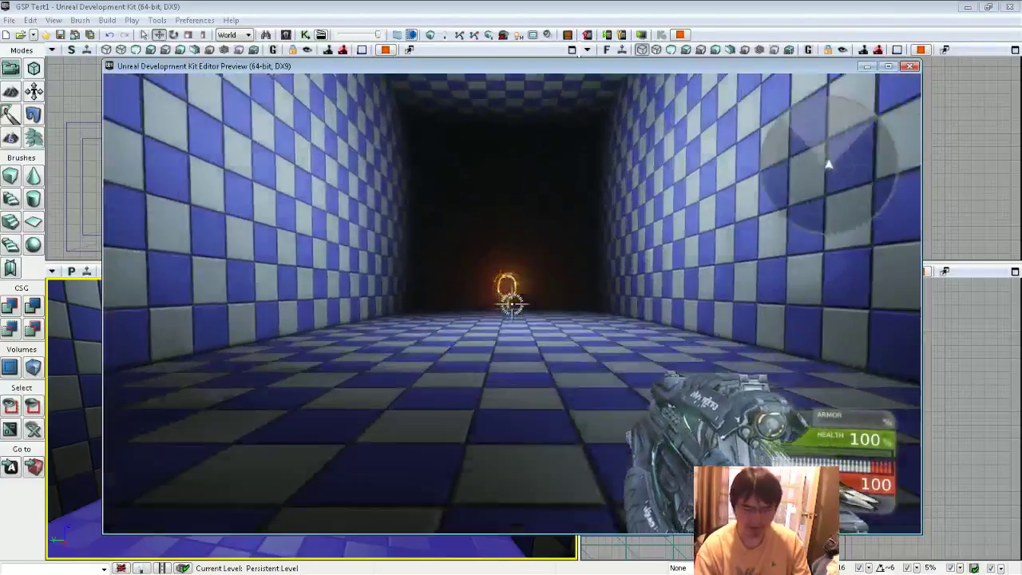
key("w")
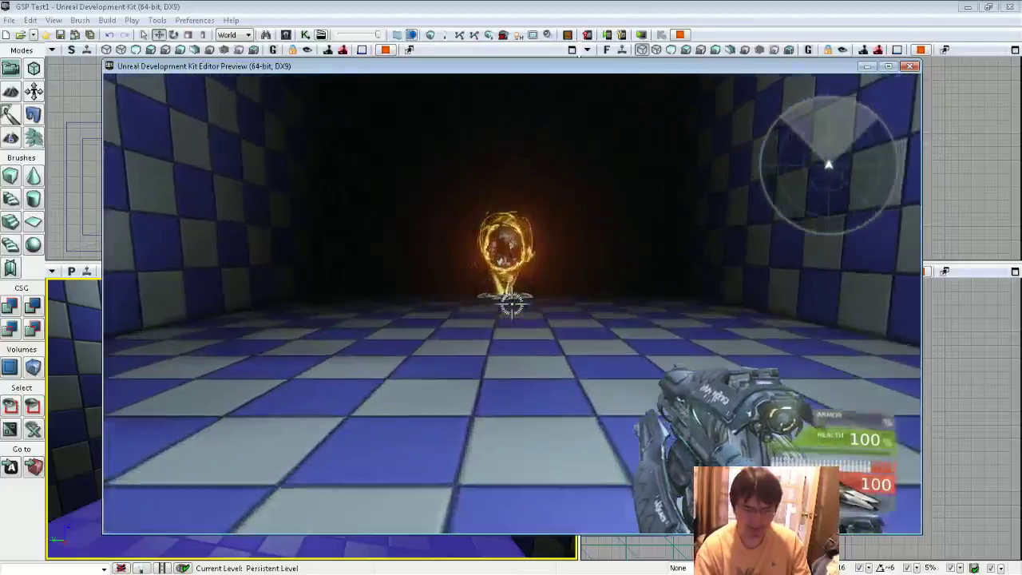
key("w")
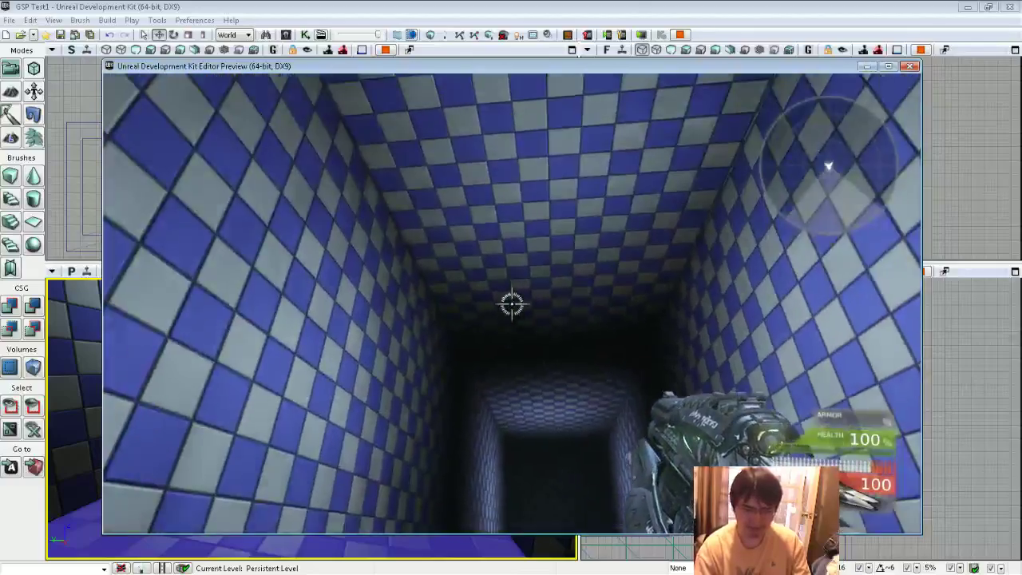
- Continue through the next portals into the open area, then end the playtest
key("w")
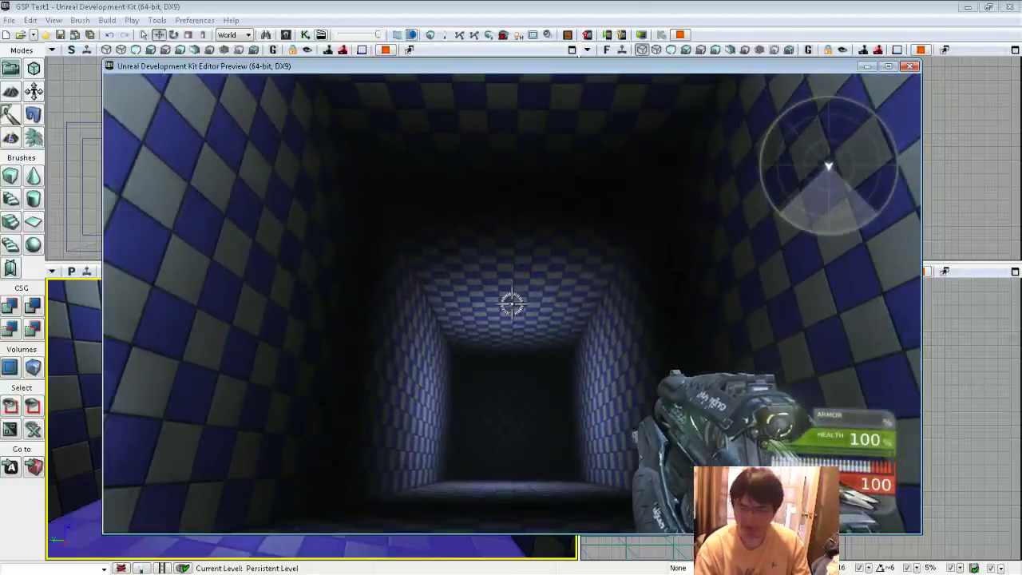
key("w")
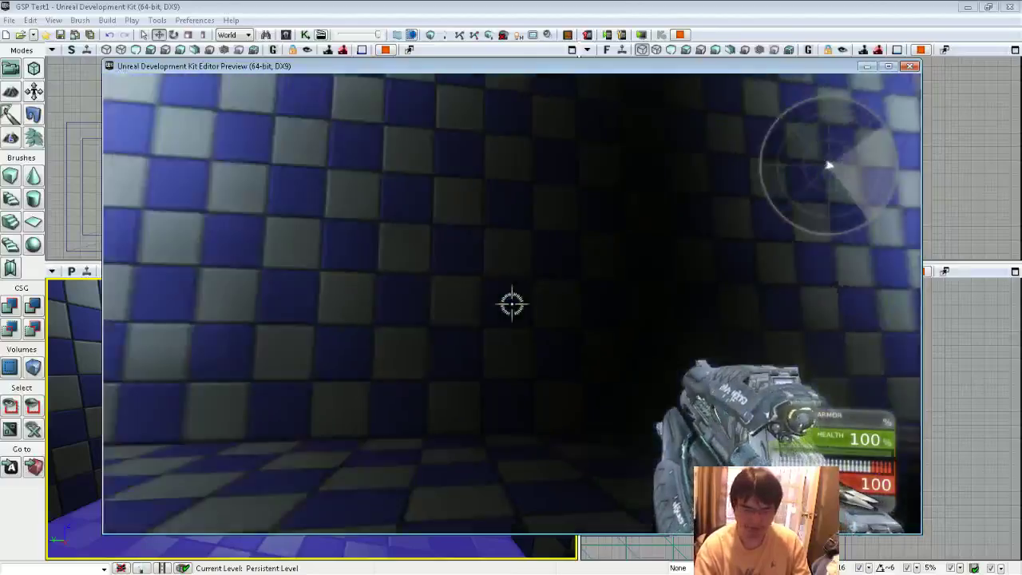
key("w")
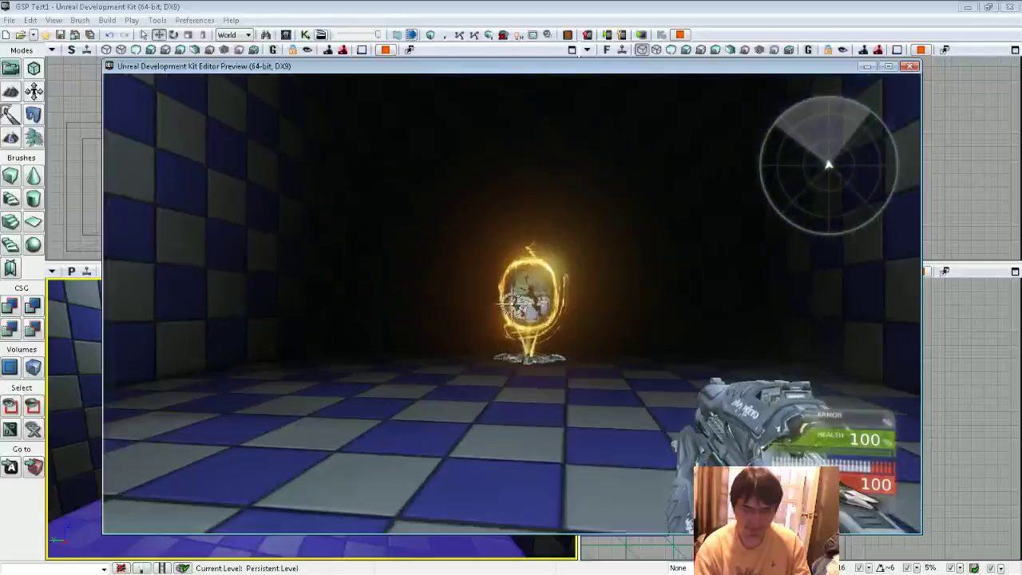
key("w")
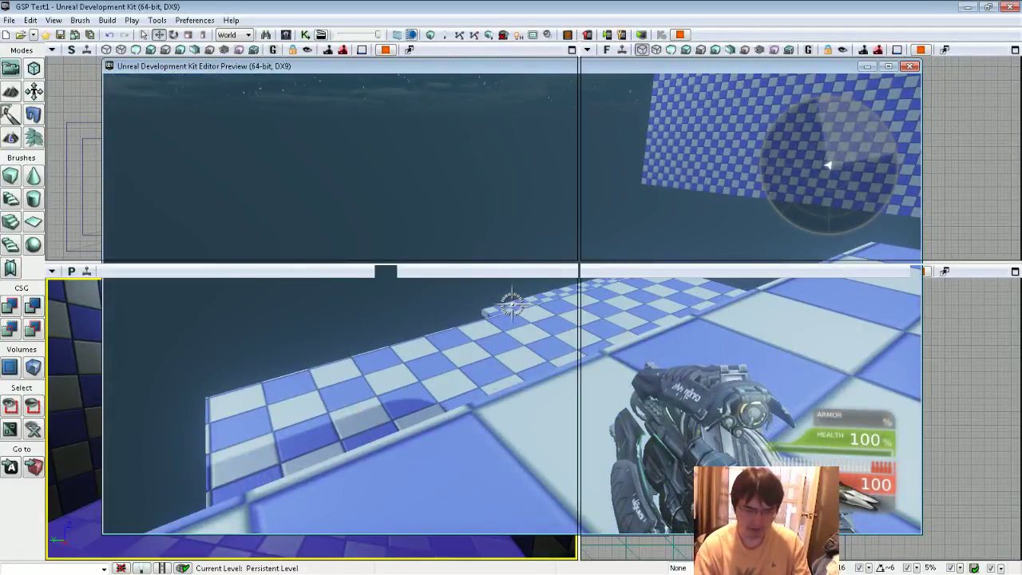
key("Escape")
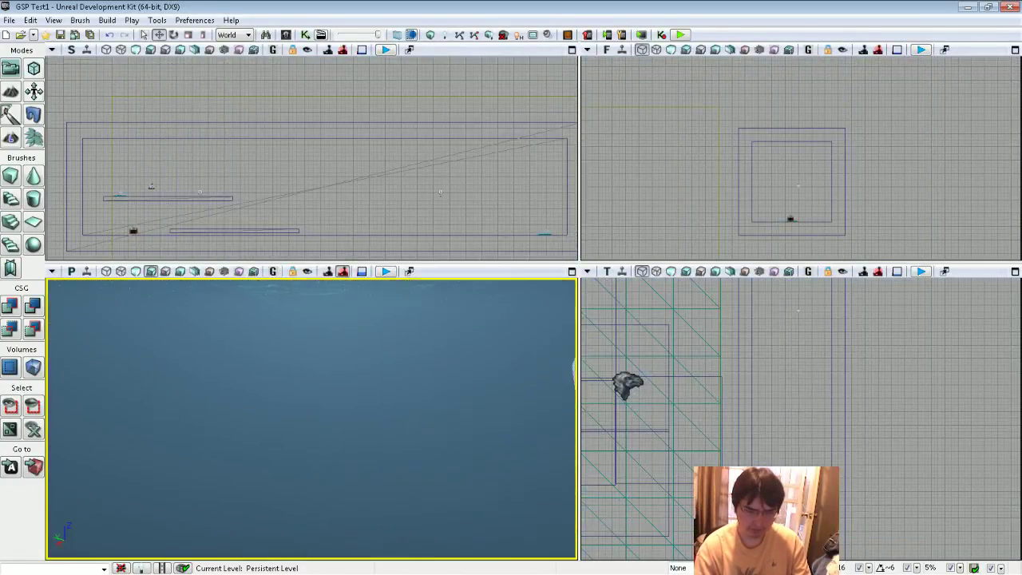
left_click_drag(344, 374, 336, 455)
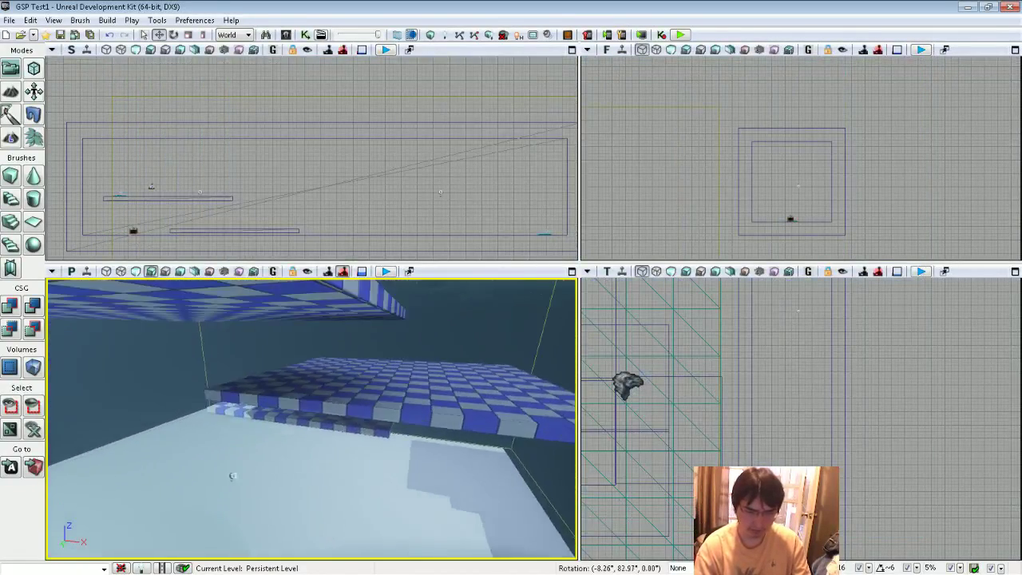
right_click_drag(336, 455, 336, 383)
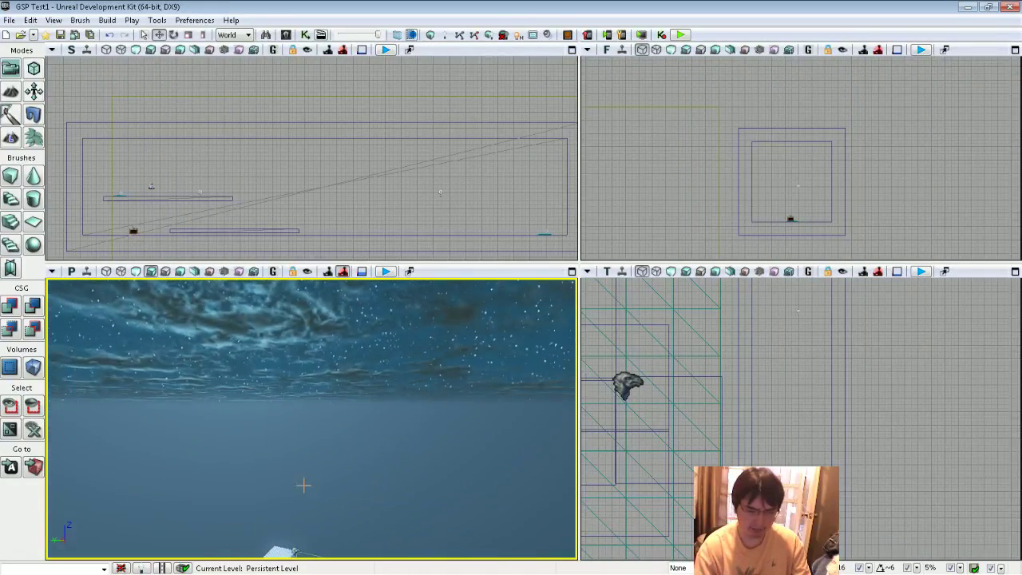
right_click_drag(335, 383, 331, 478)
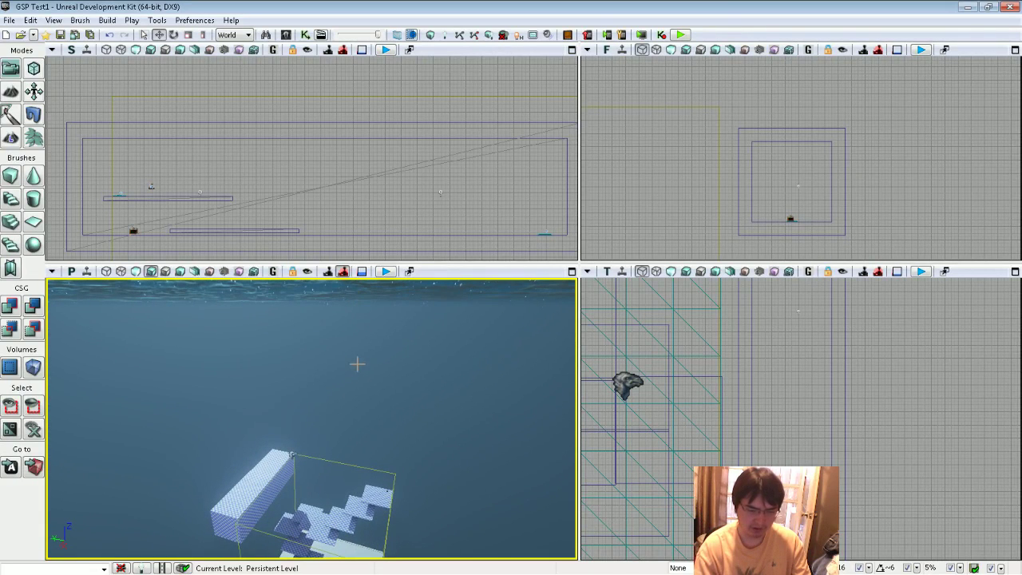
right_click_drag(357, 364, 351, 453)
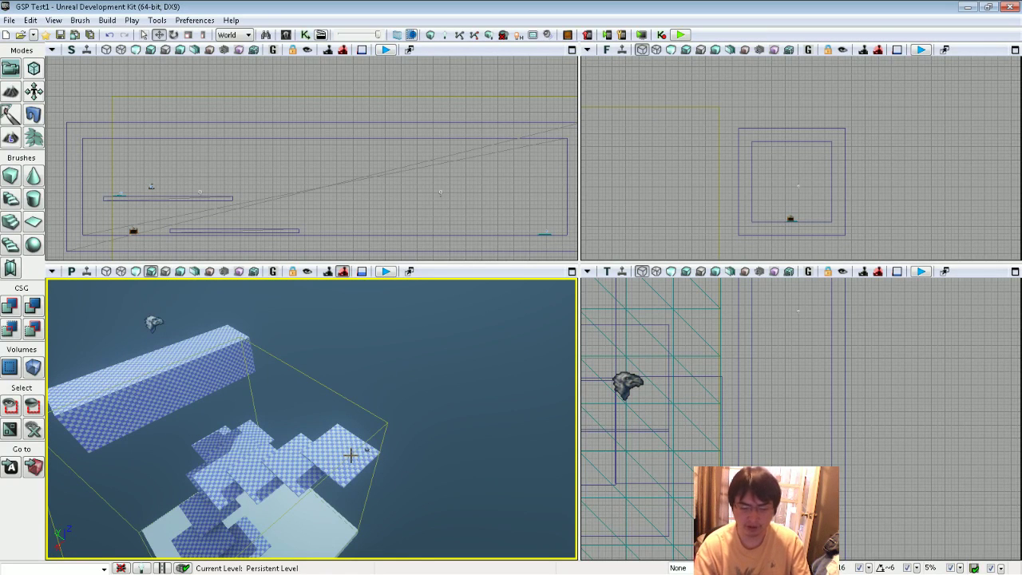
right_click_drag(311, 467, 311, 467)
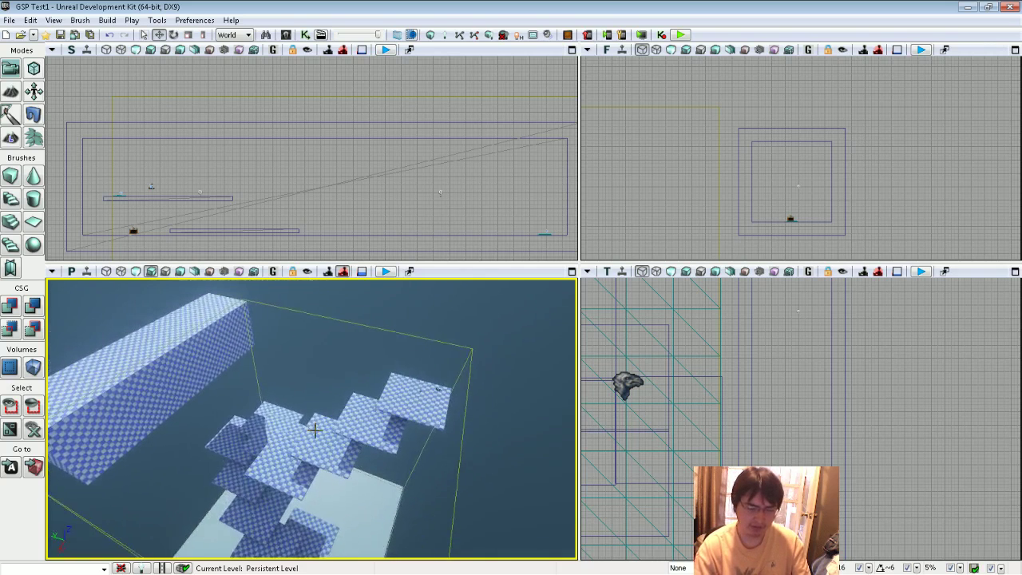
left_click_drag(155, 341, 155, 341)
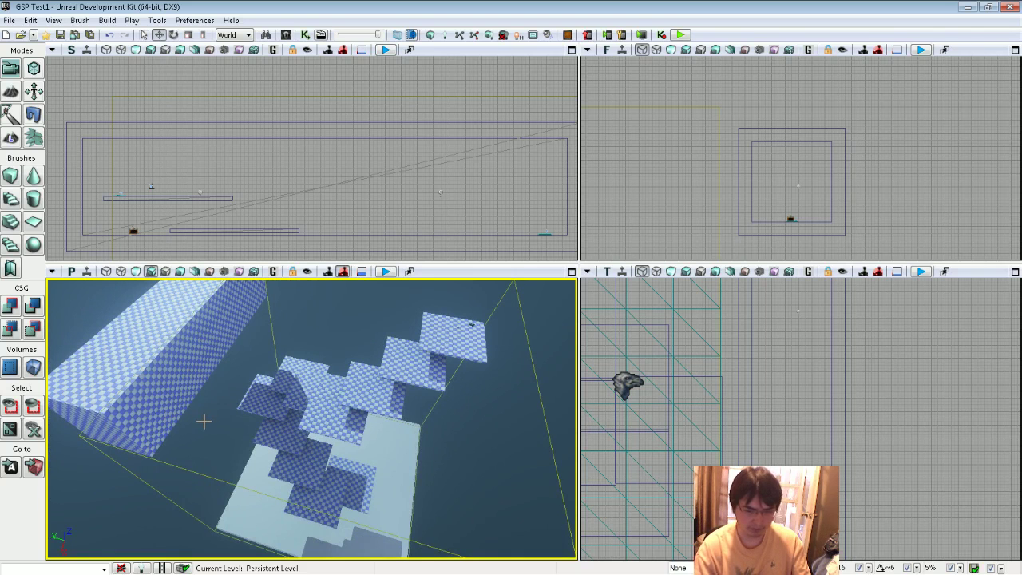
left_click_drag(297, 405, 304, 403)
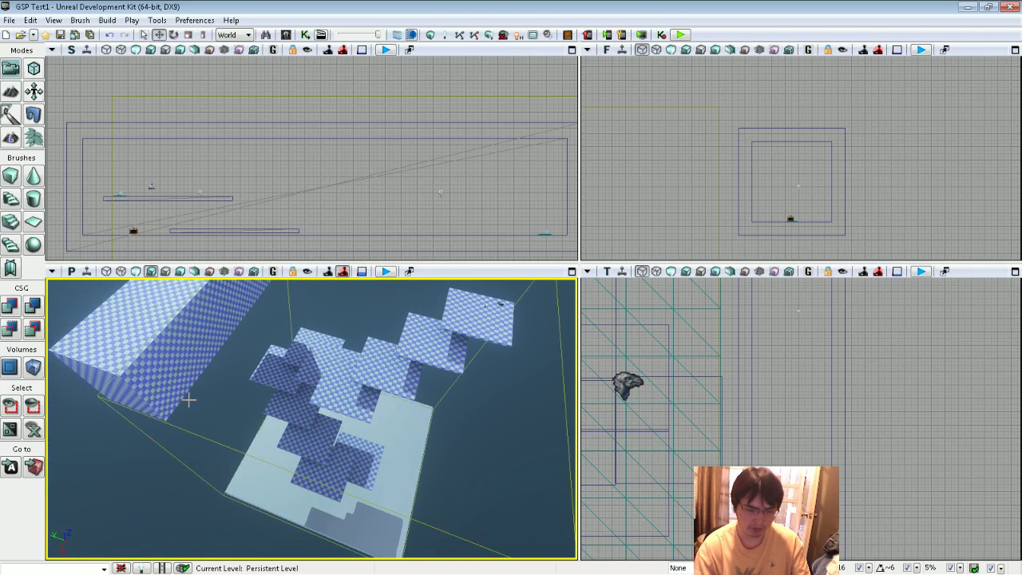
right_click_drag(345, 435, 331, 435)
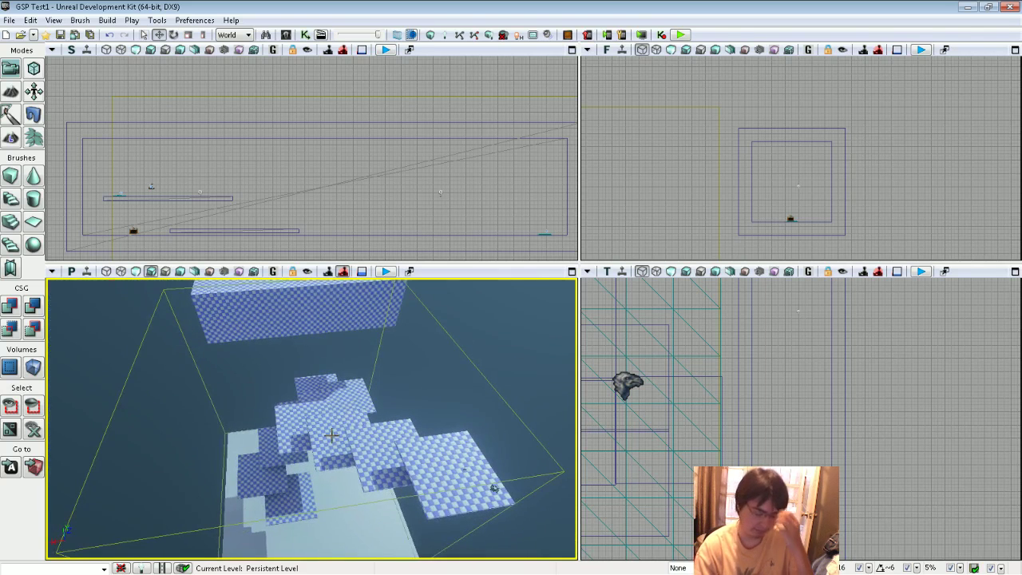
right_click_drag(493, 487, 488, 447)
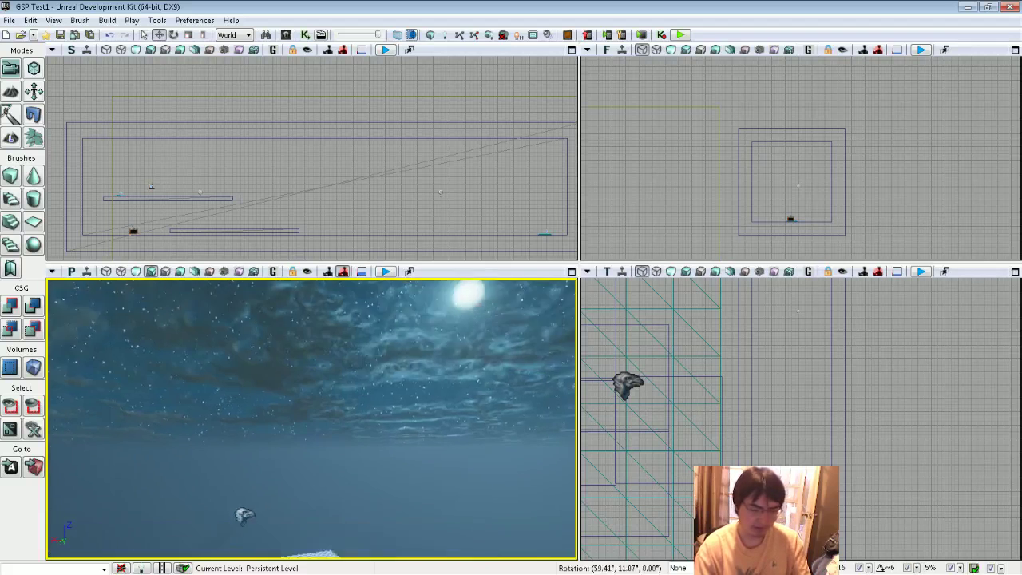
right_click_drag(298, 383, 298, 413)
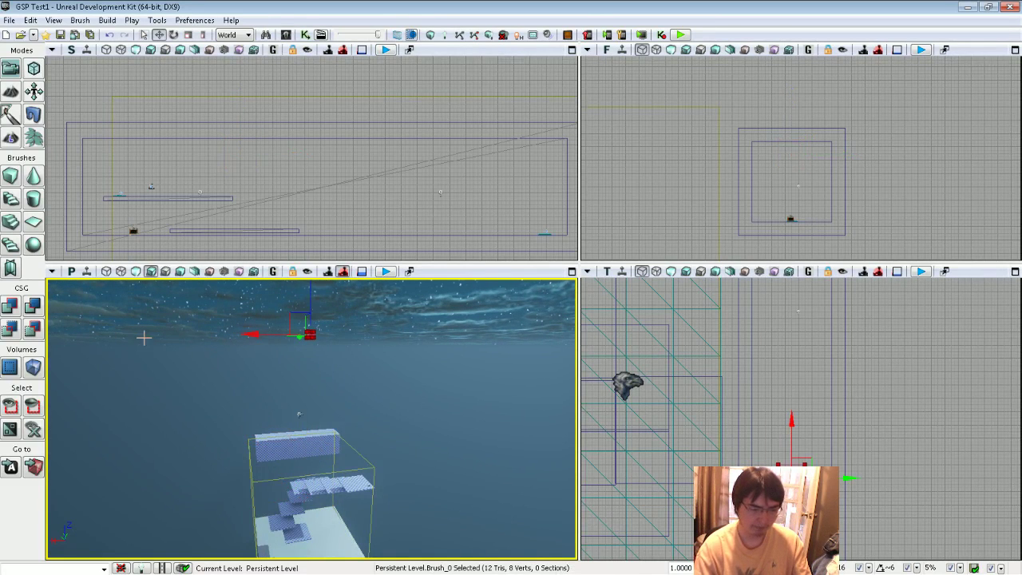
left_click(34, 369)
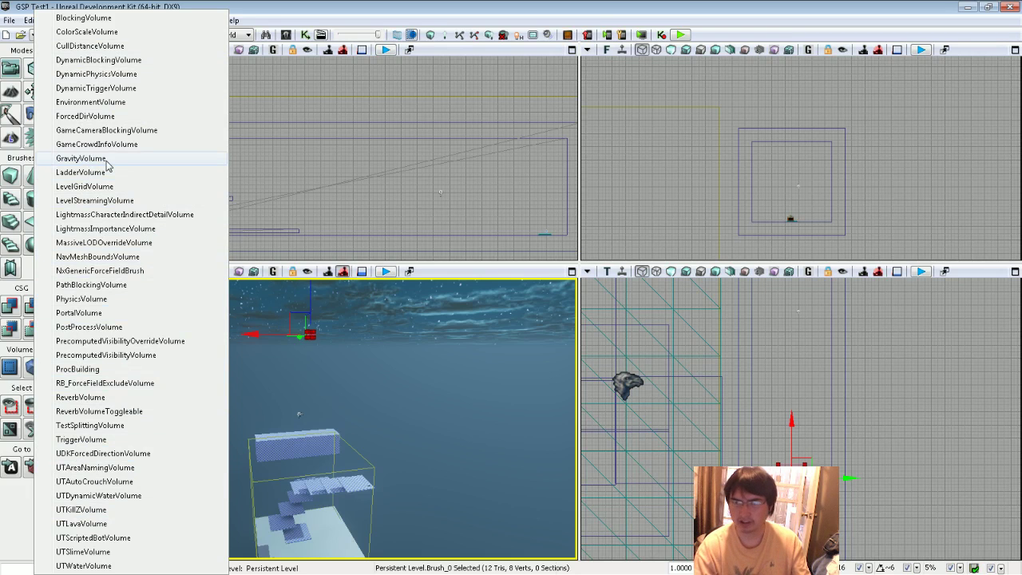
left_click(105, 160)
left_click_drag(392, 359, 391, 386)
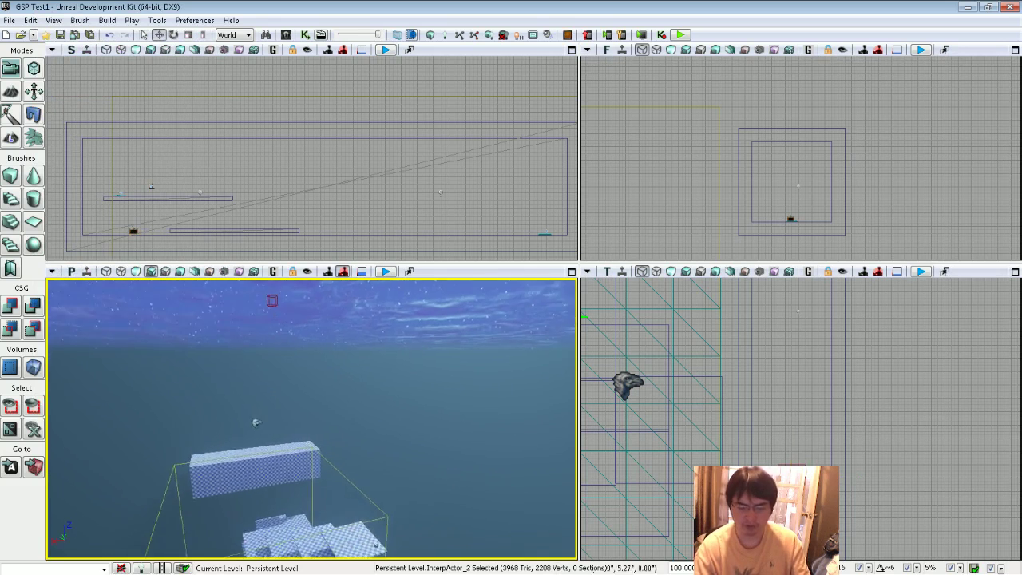
- Orbit around the checkered blocks and stairs, then bring up the recent maps list
right_click_drag(351, 533, 334, 456)
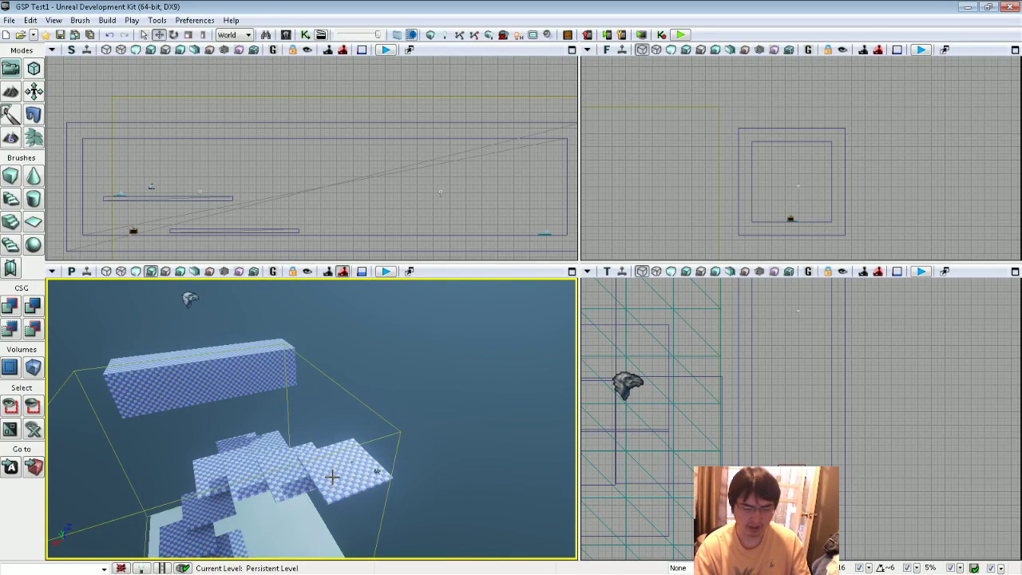
mouse_move(331, 476)
right_mouse_down()
mouse_move(331, 399)
mouse_move(332, 479)
mouse_move(351, 511)
right_mouse_up()
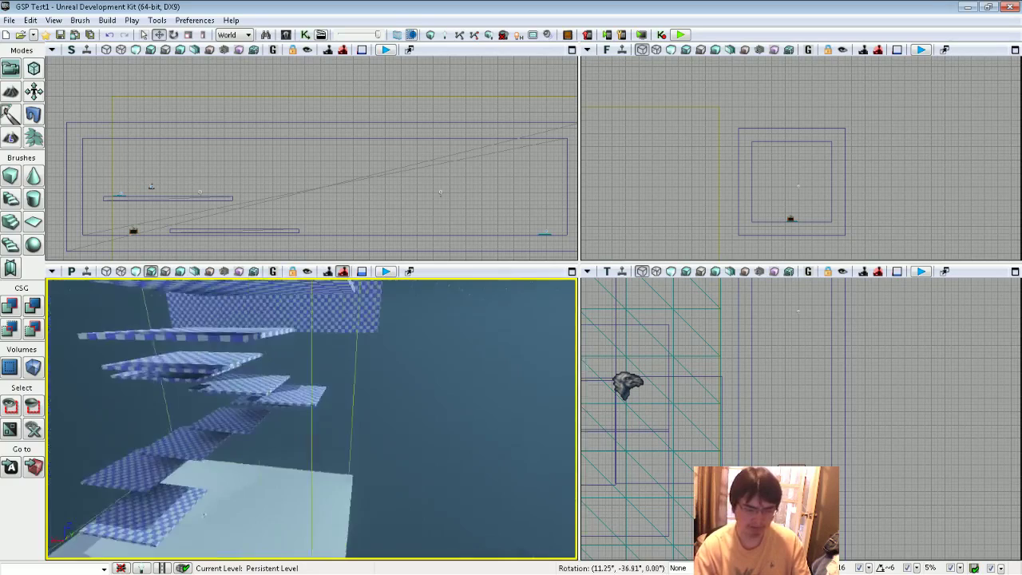
mouse_move(351, 511)
left_mouse_down()
mouse_move(335, 543)
mouse_move(319, 479)
mouse_move(319, 511)
left_mouse_up()
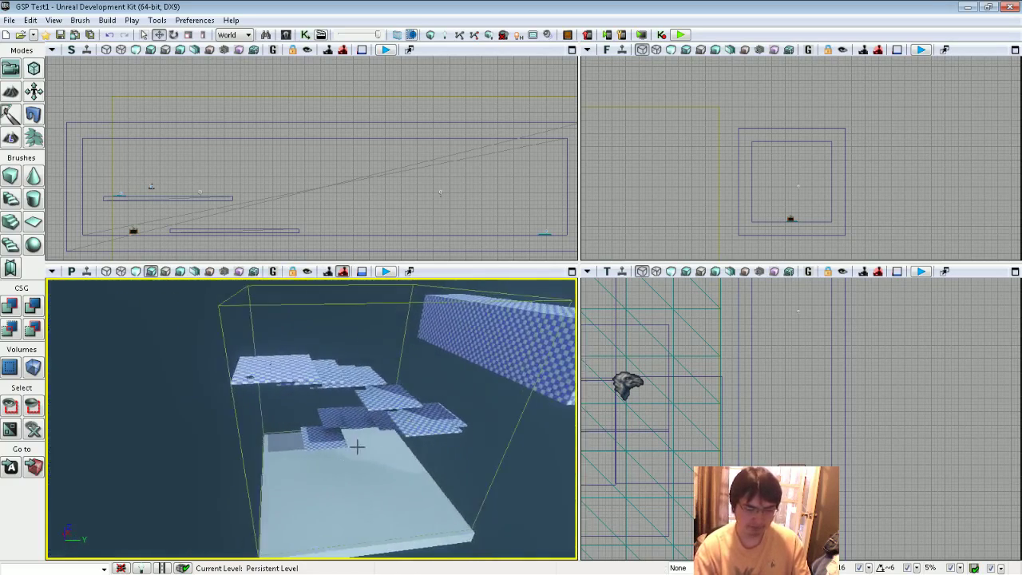
mouse_move(320, 510)
right_mouse_down()
mouse_move(358, 458)
mouse_move(344, 478)
mouse_move(349, 285)
mouse_move(349, 335)
right_mouse_up()
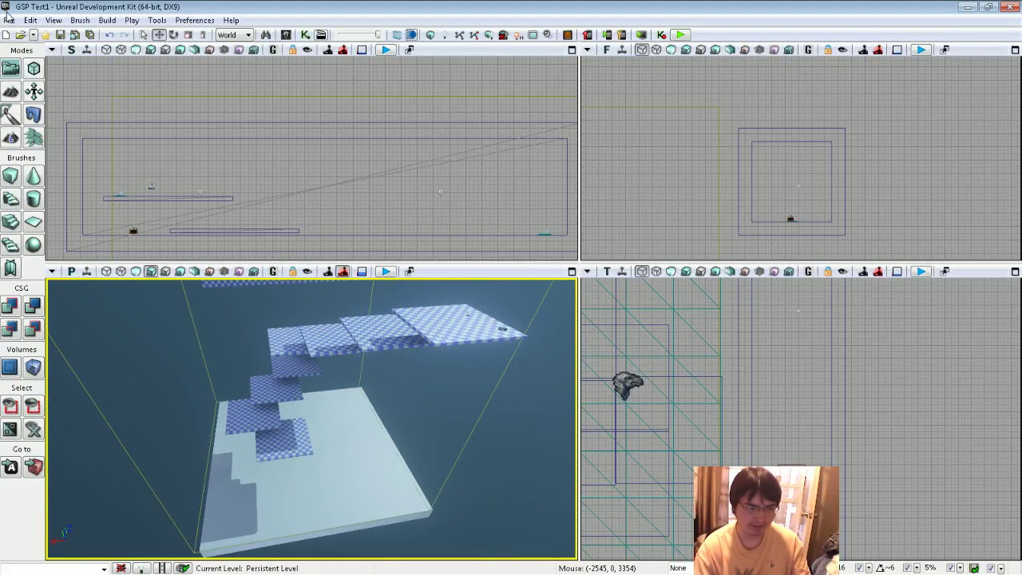
left_click(9, 20)
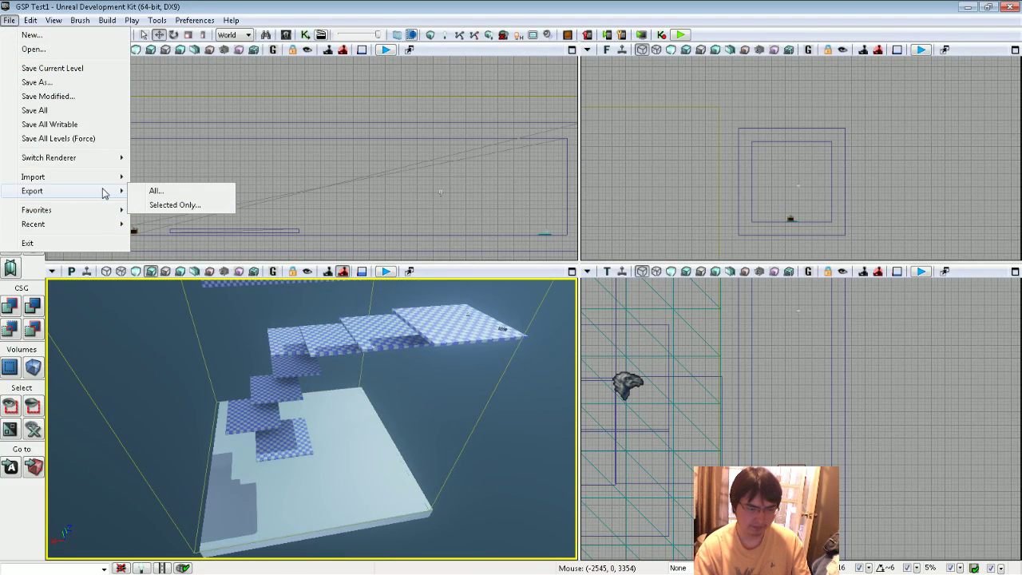
mouse_move(34, 224)
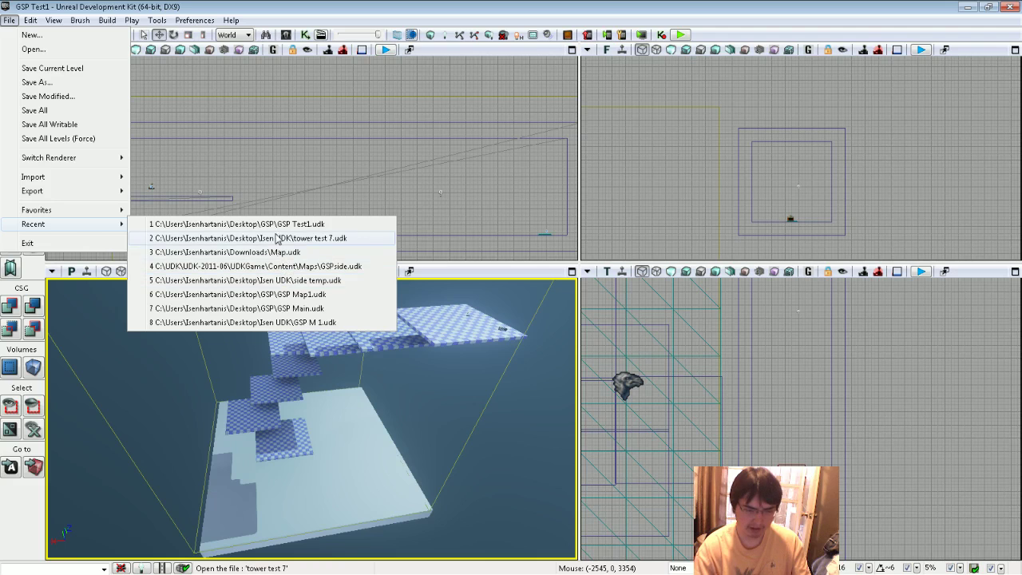
- Open side temp.udk, then GSPside.udk from recent maps, closing Map Check each time
left_click(281, 289)
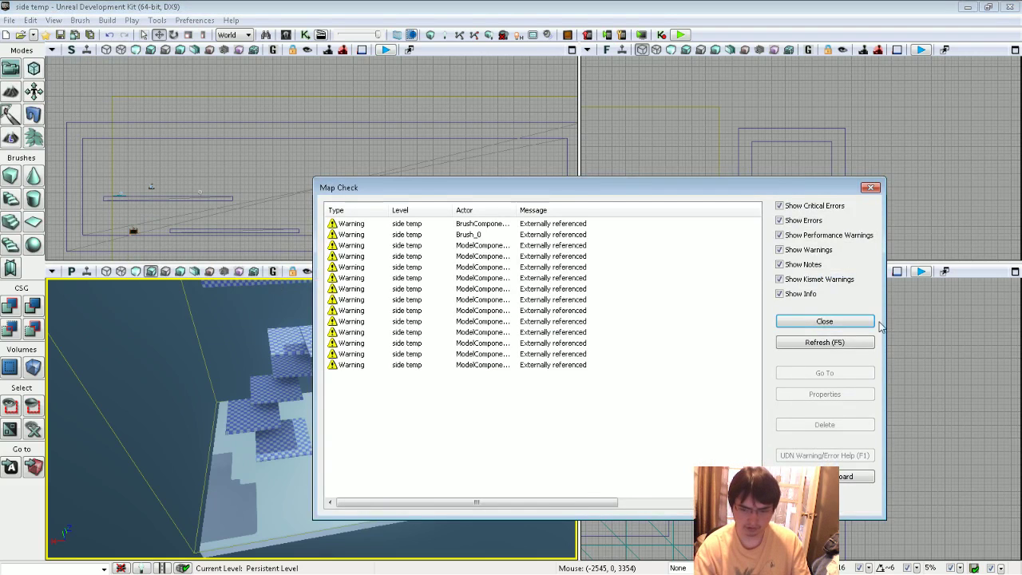
left_click(870, 323)
left_click(9, 21)
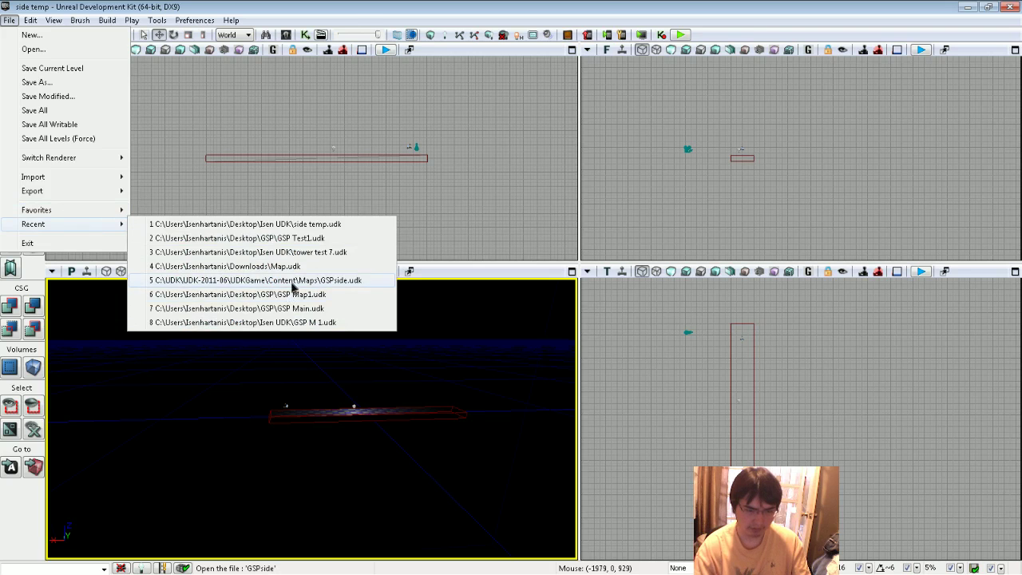
left_click(292, 285)
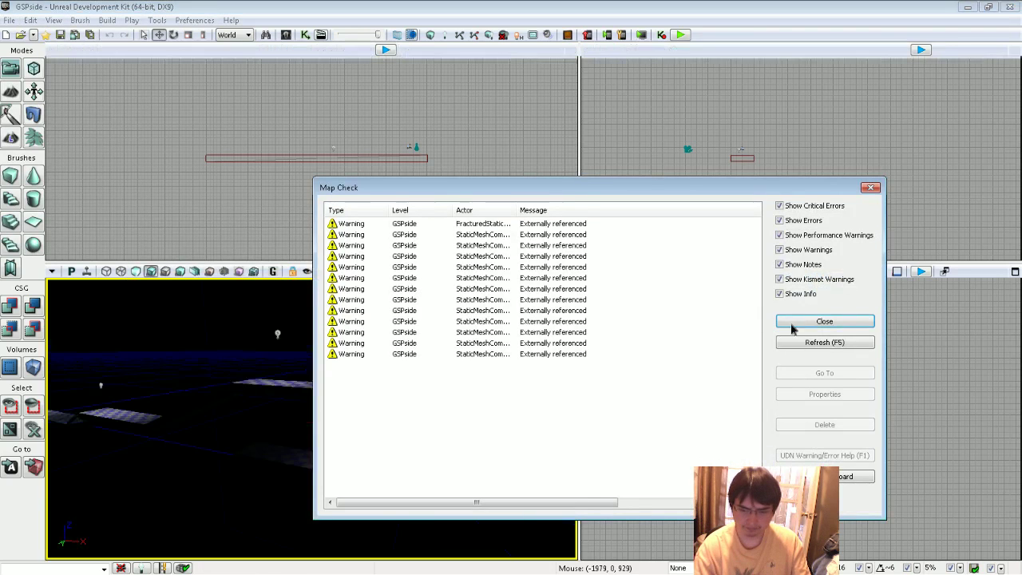
left_click(824, 321)
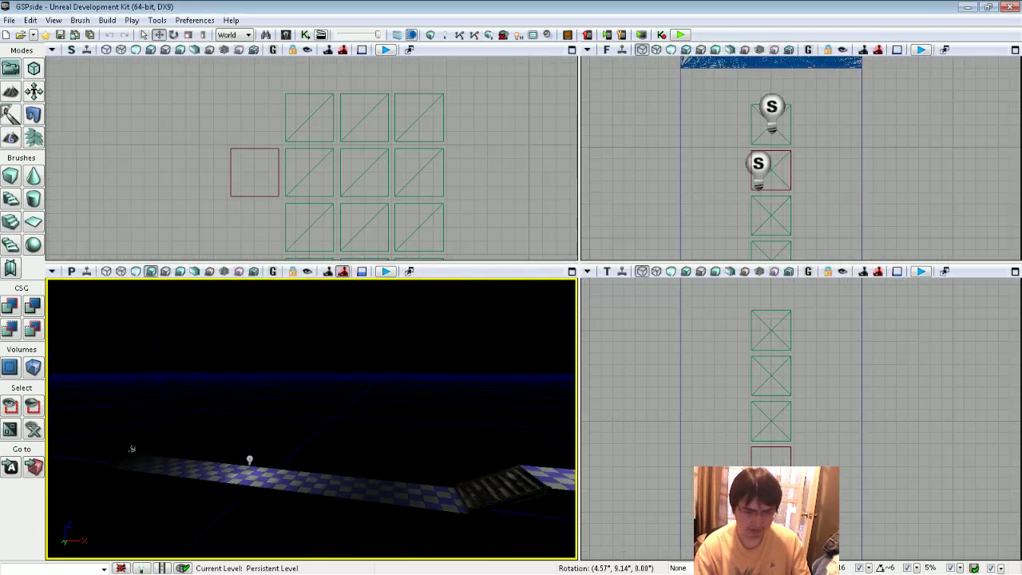
- Play from a spot on the checkered walkway and walk forward toward the tower
right_click_drag(289, 447, 288, 447)
right_click(288, 447)
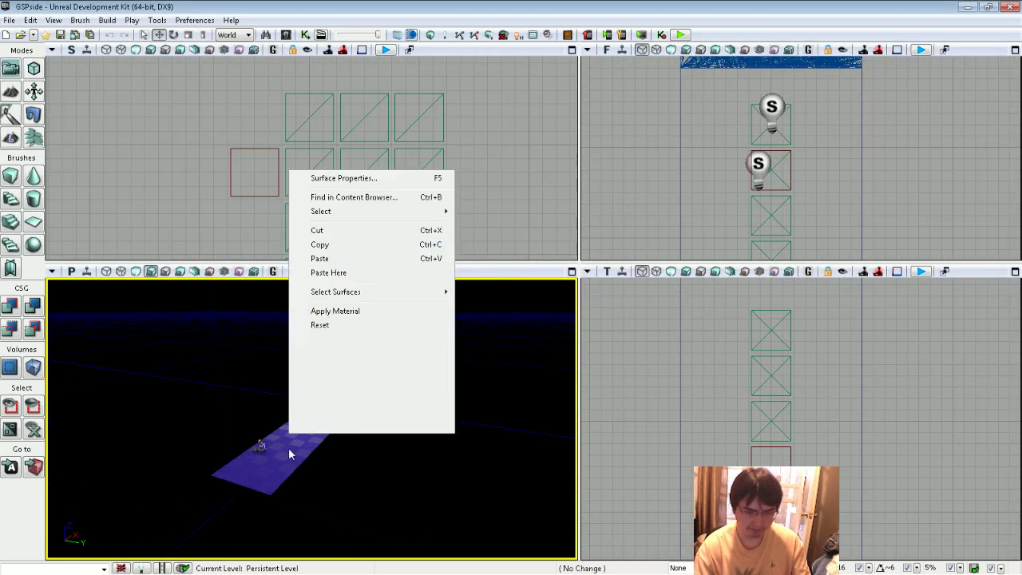
left_click(331, 426)
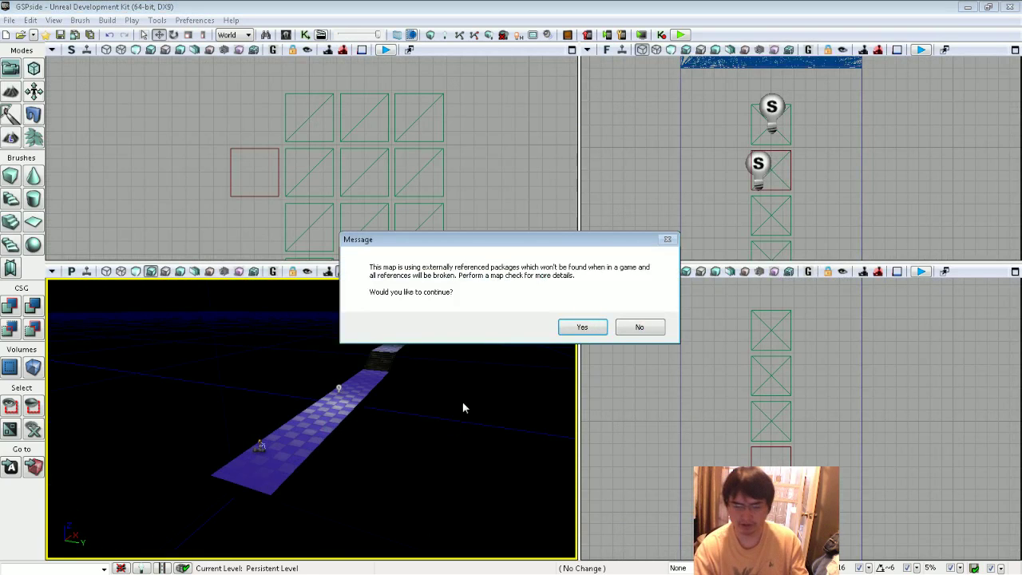
left_click(582, 326)
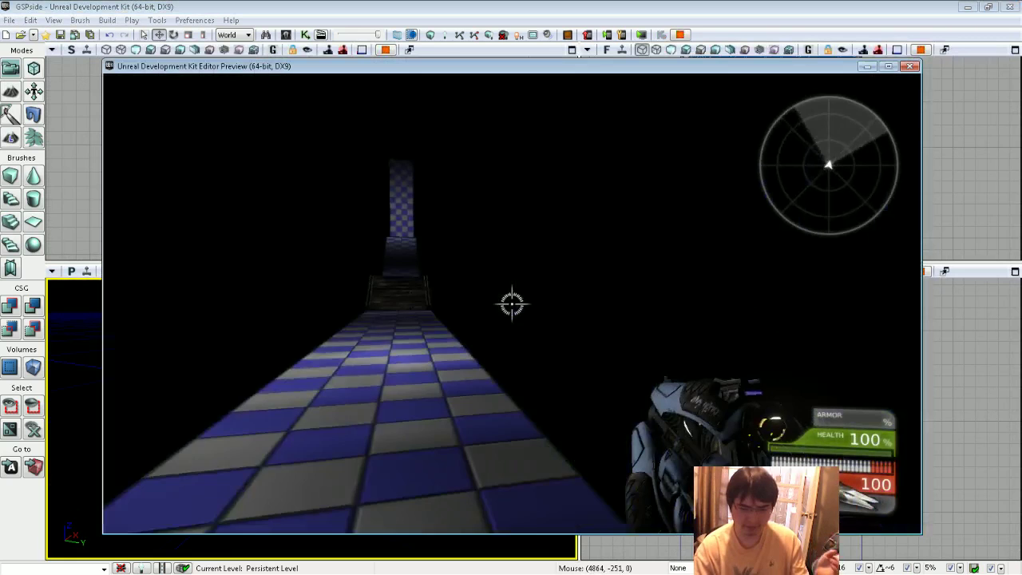
key("w")
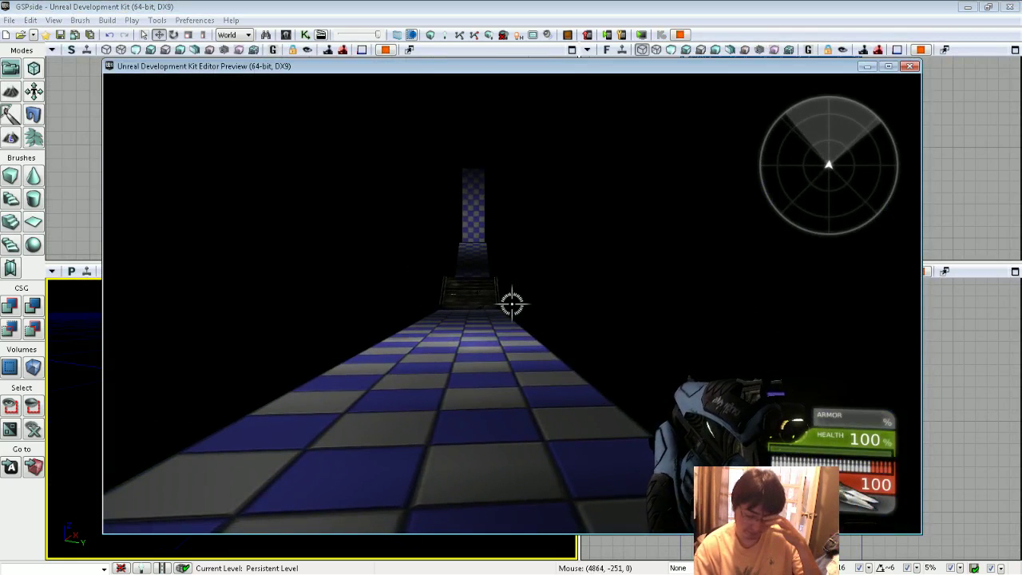
key("w")
key("w")
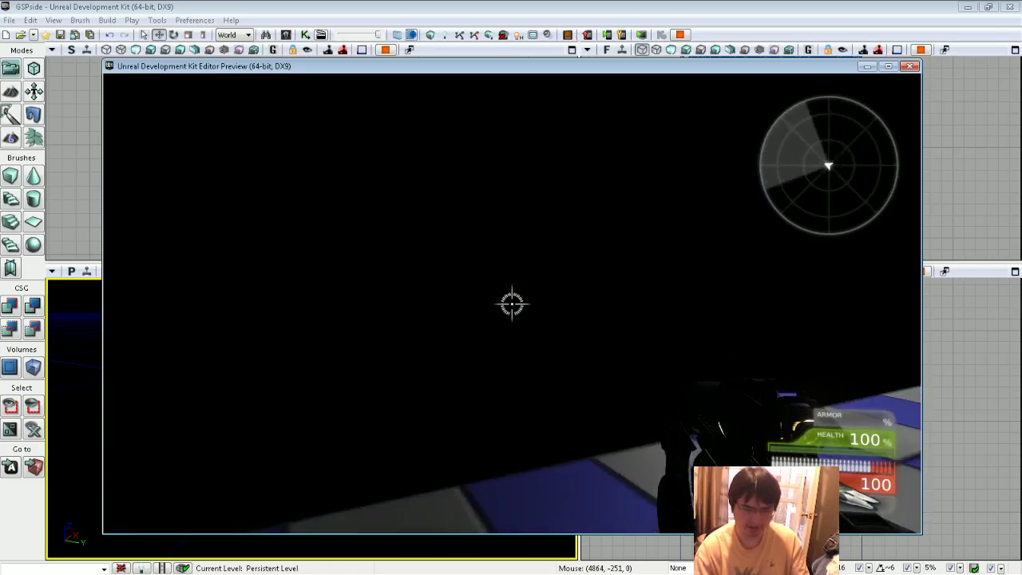
key("w")
key("w")
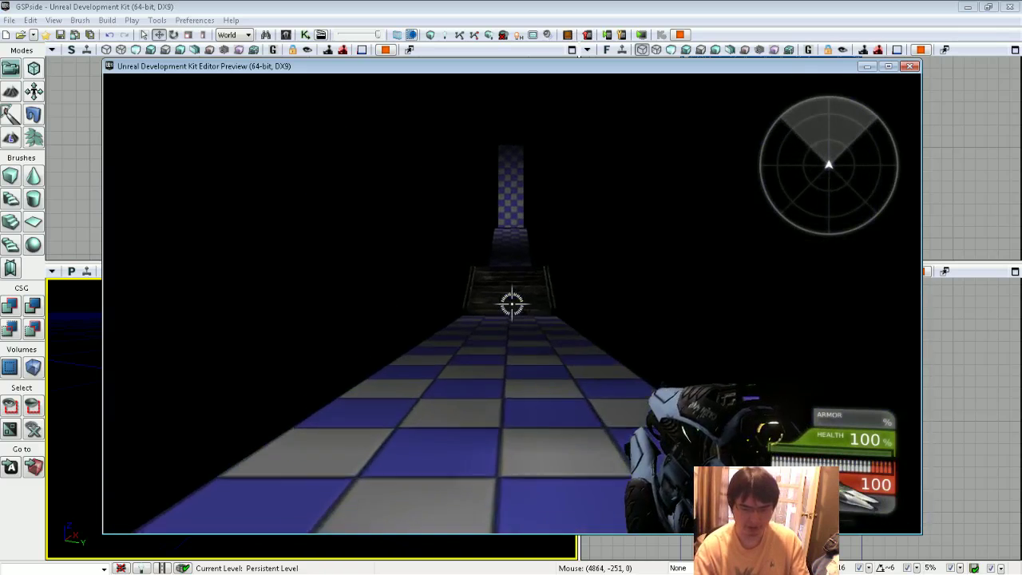
key("w")
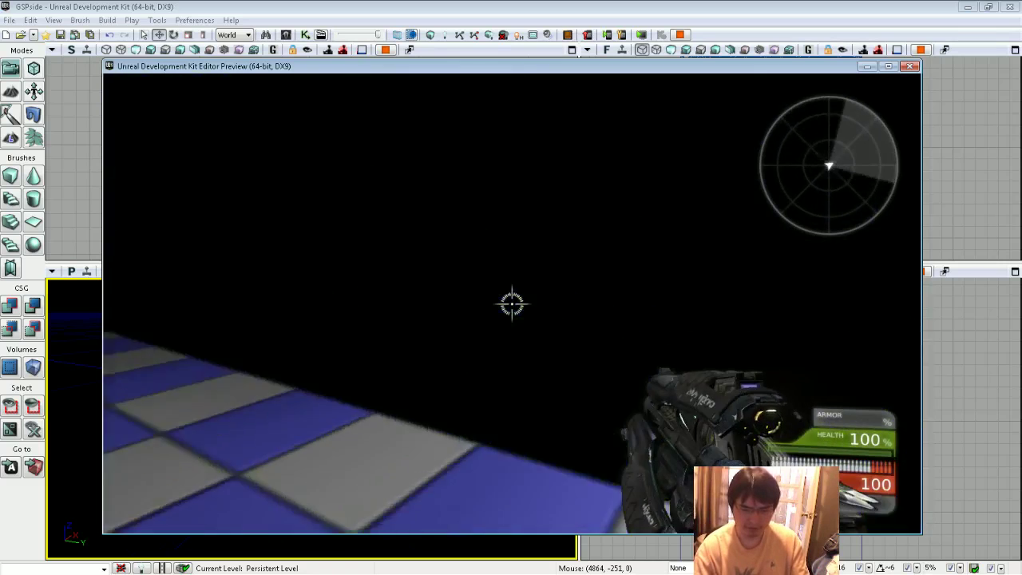
key("w")
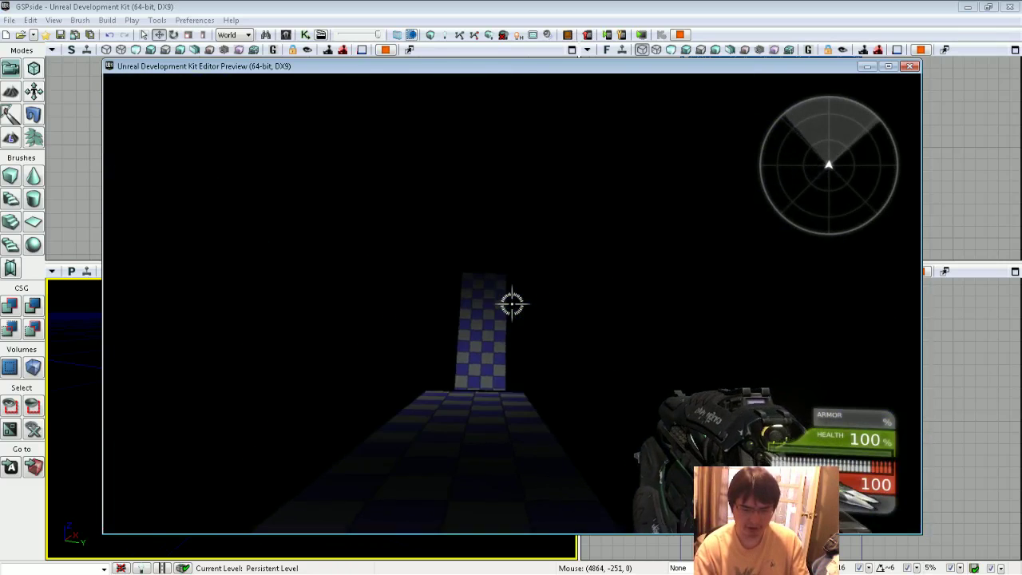
key("w")
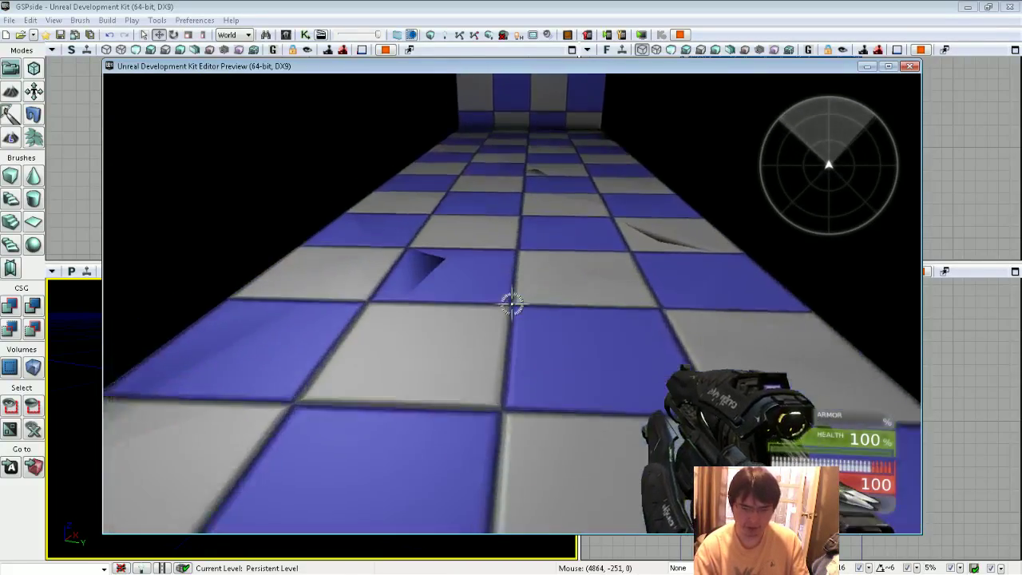
- Fire at the walkway tiles, climb the stairs and shoot the checkered cube wall
left_click(511, 303)
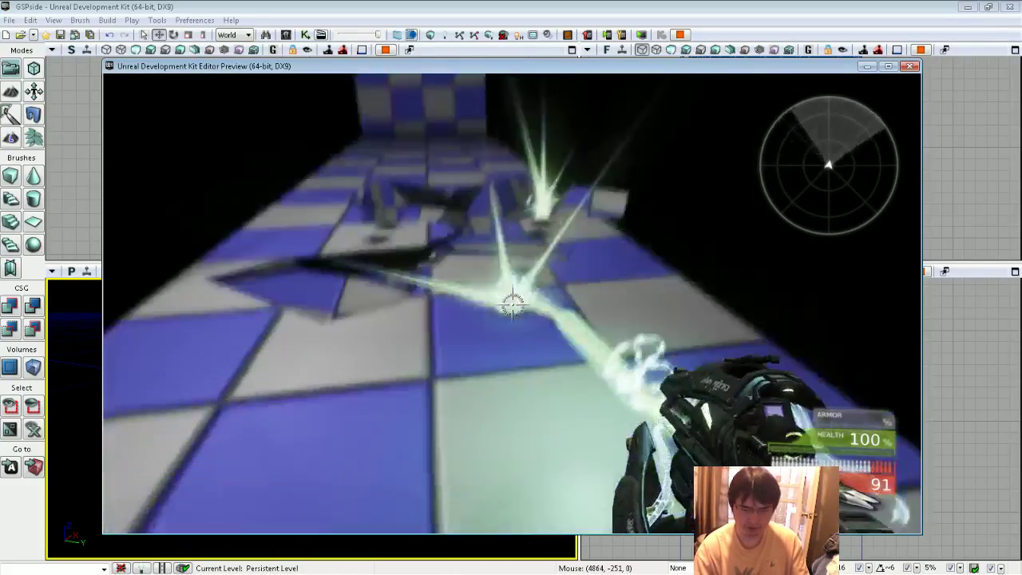
left_click_drag(511, 304, 511, 303)
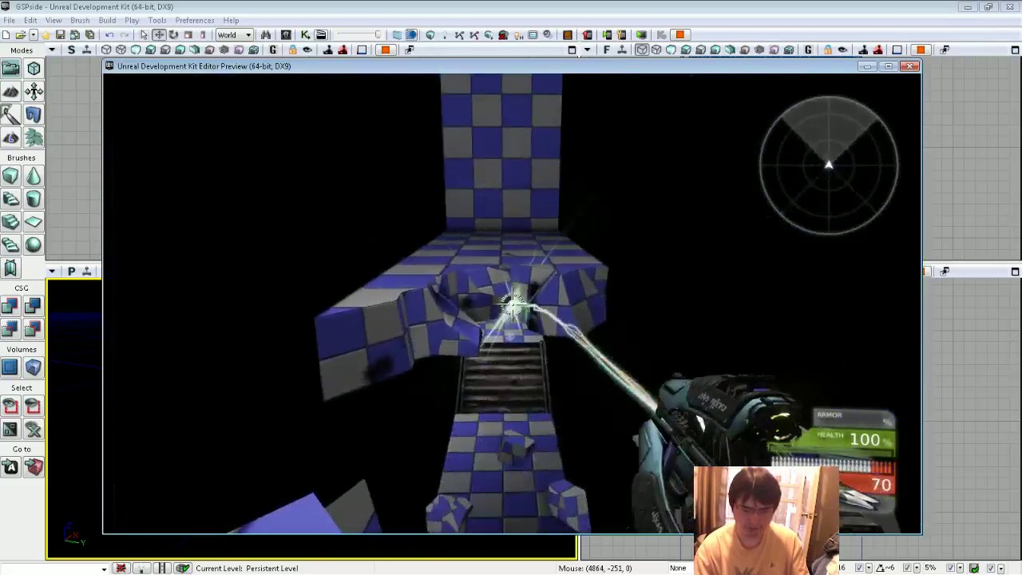
right_click_drag(511, 303, 511, 303)
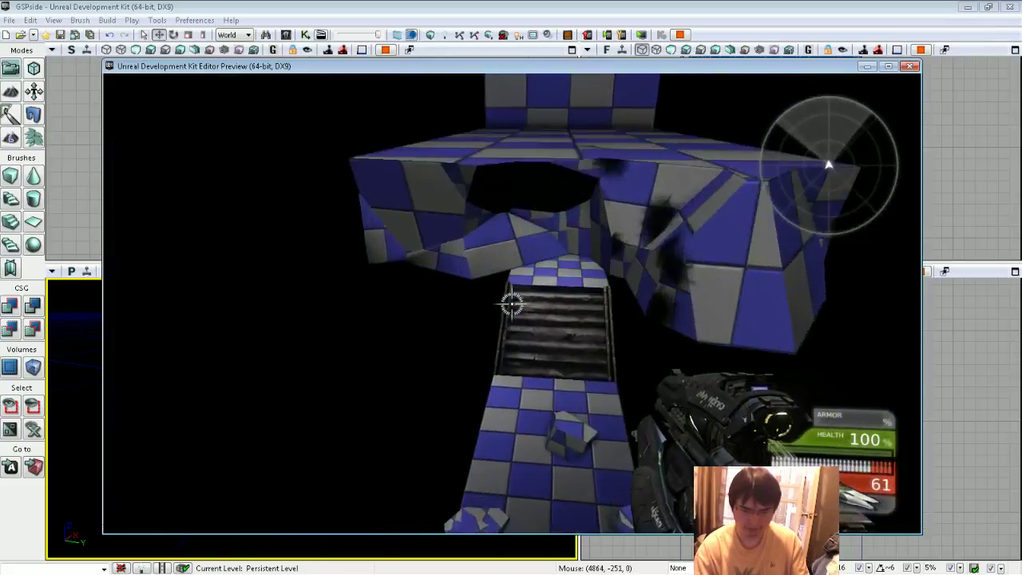
key("w")
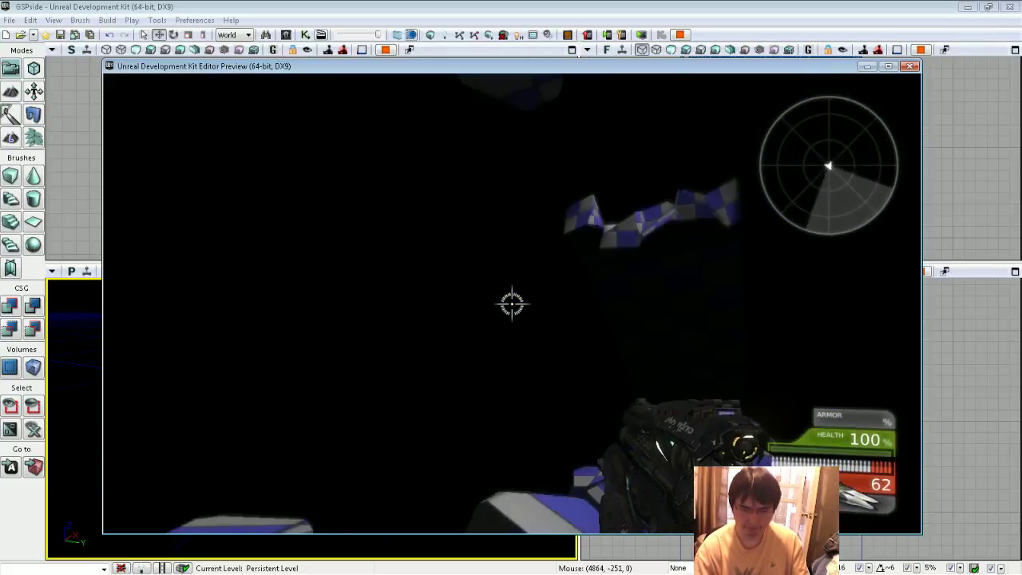
right_click_drag(511, 303, 511, 304)
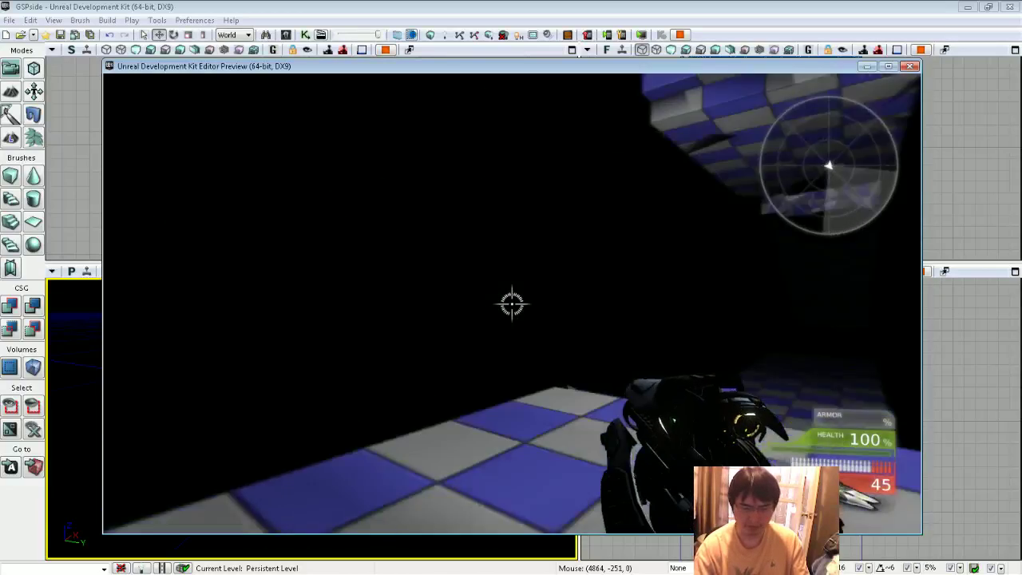
left_click(510, 303)
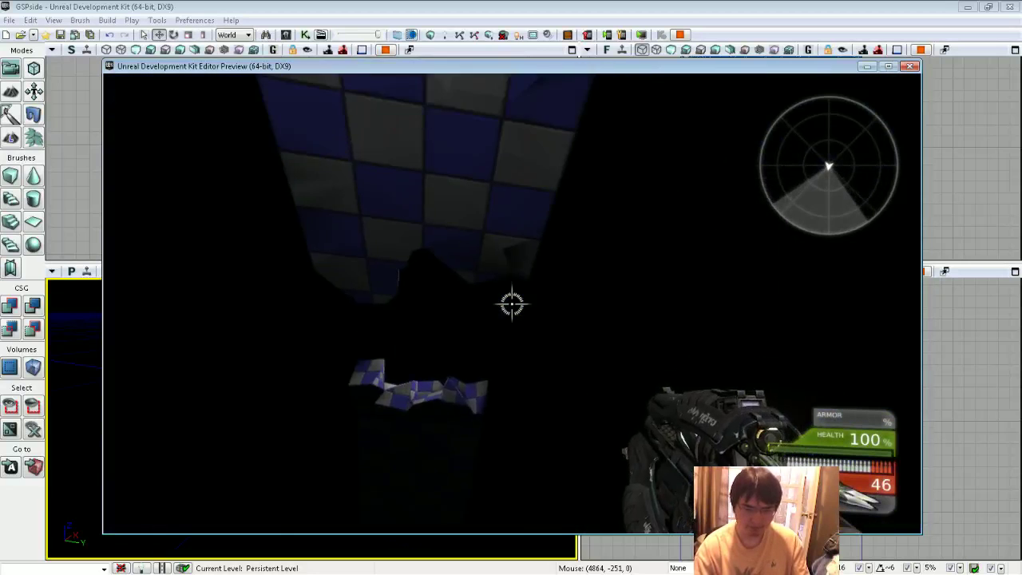
left_click(511, 304)
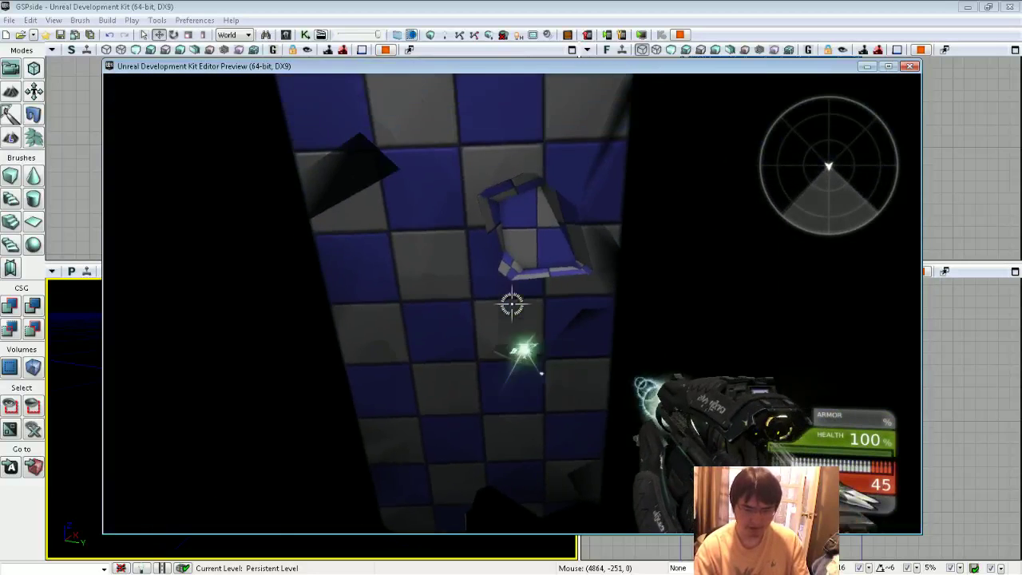
left_click(510, 303)
left_click(510, 303)
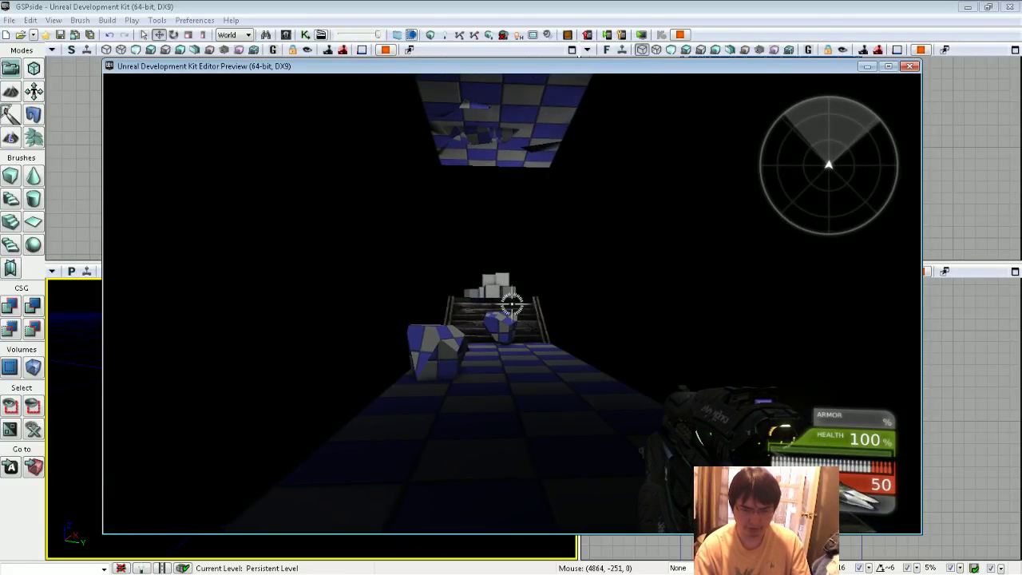
- Leave the preview and add a UTWeaponPickupFactory on the walkway from Actor Classes
key("Escape")
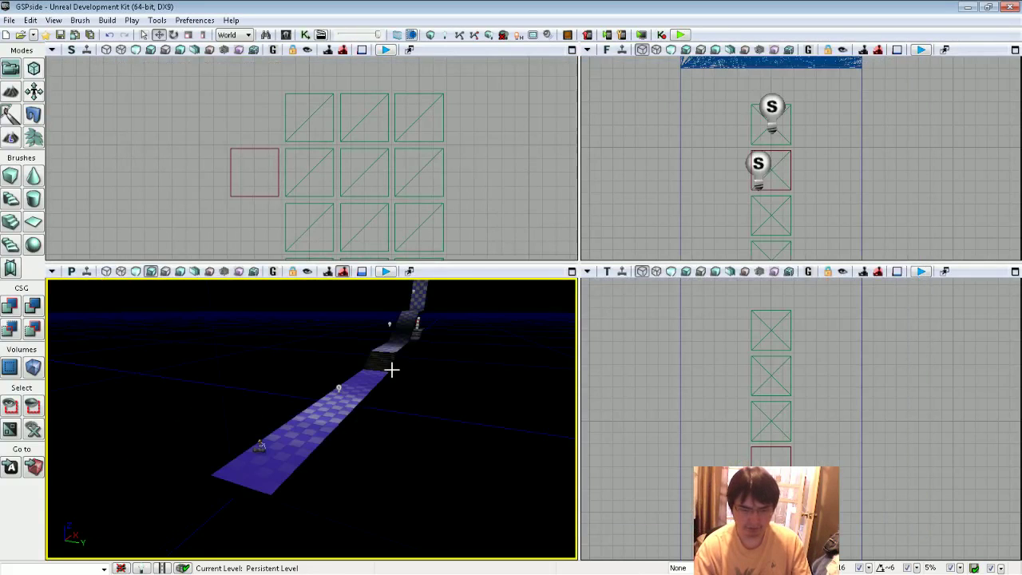
mouse_move(311, 419)
left_mouse_down()
mouse_move(336, 399)
mouse_move(328, 407)
left_mouse_up()
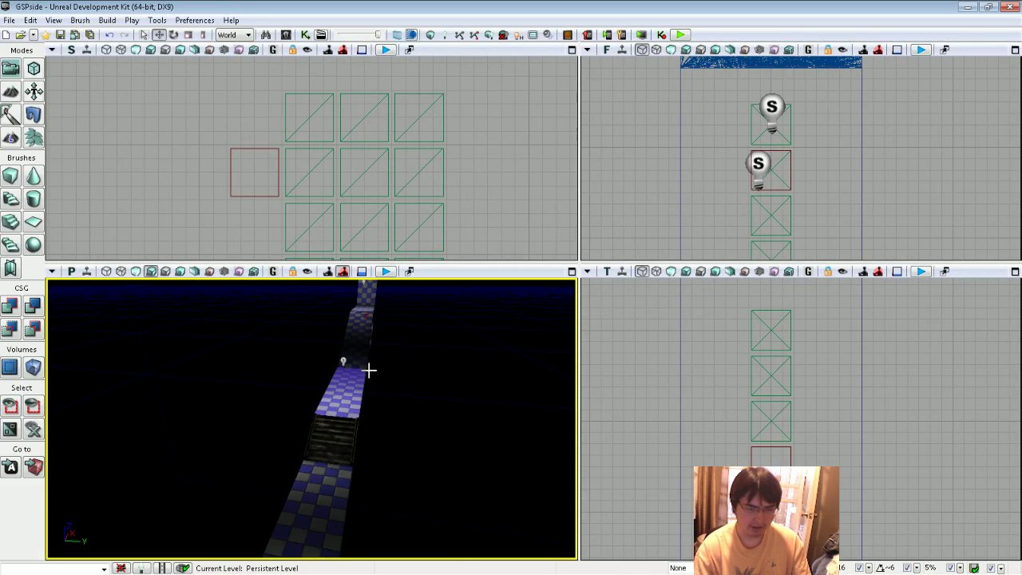
left_click(284, 36)
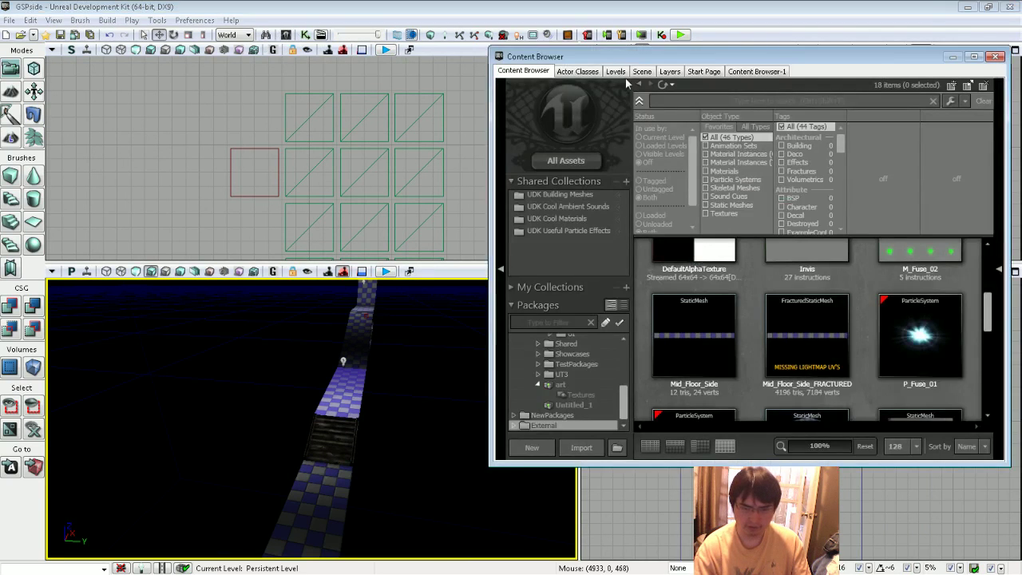
left_click(591, 72)
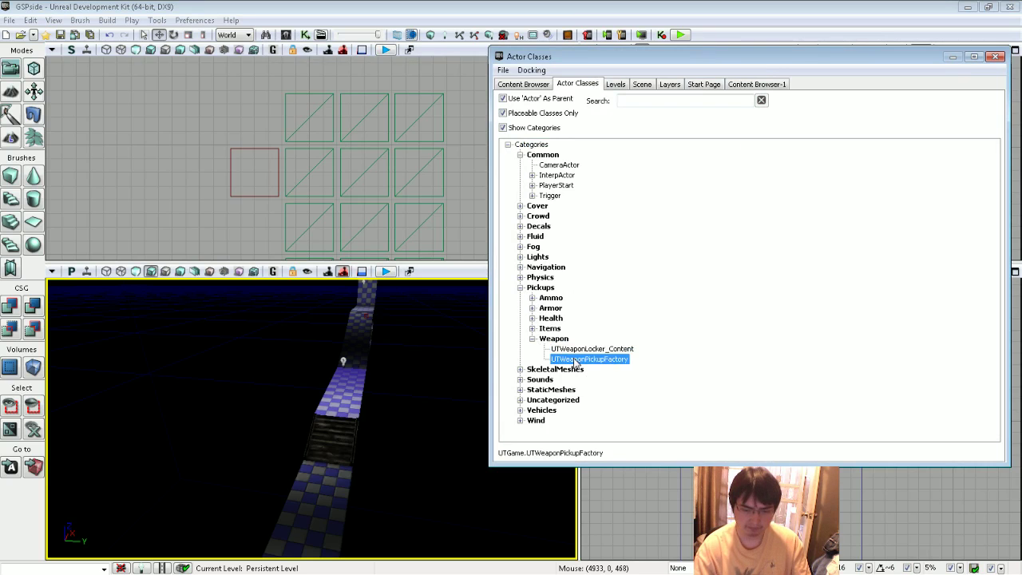
right_click(349, 389)
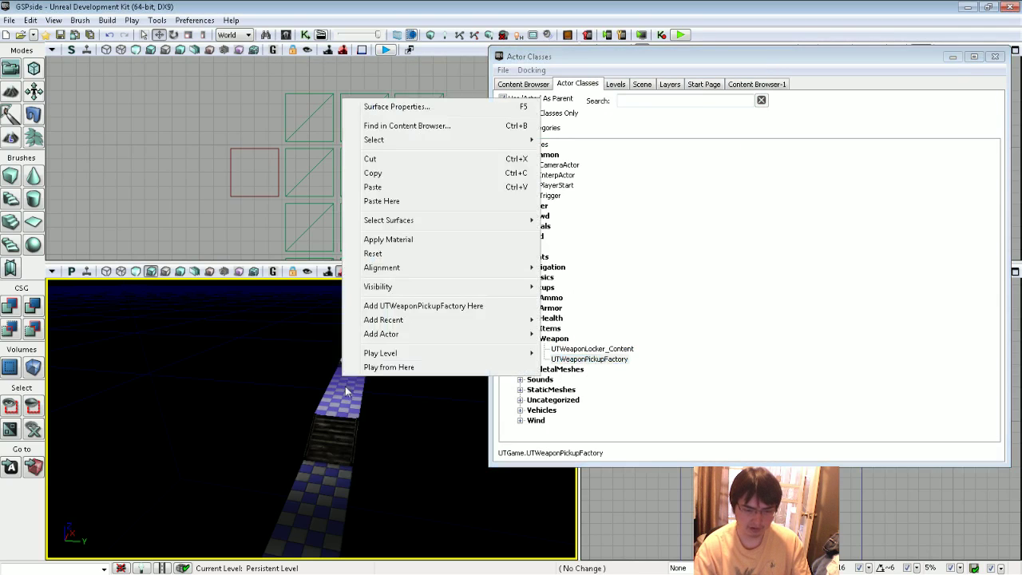
left_click(395, 306)
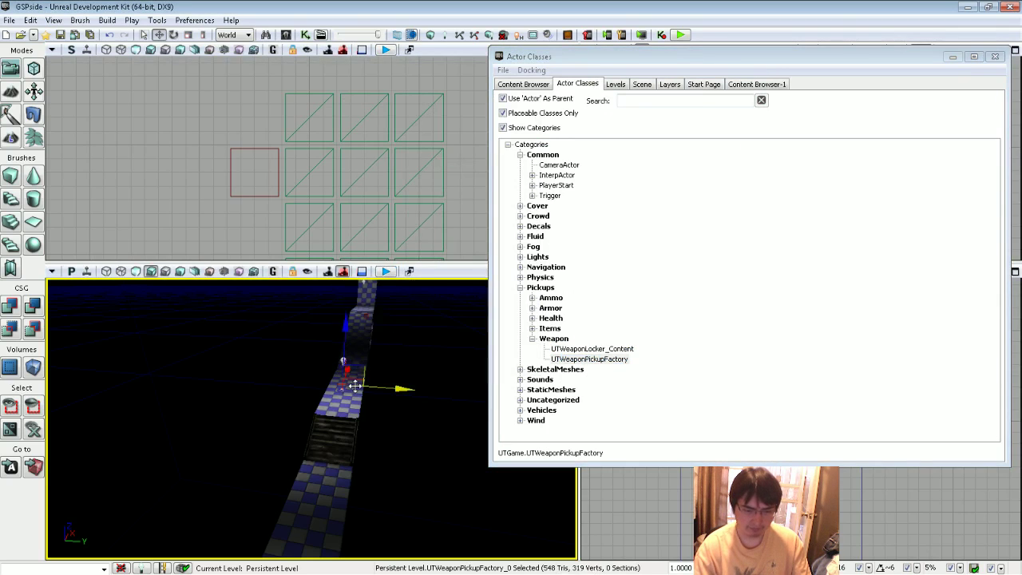
- Set the pickup's Weapon Pickup Class to UTWeap_RocketLauncher_Content
scroll(360, 380, "up", 3)
double_click(354, 359)
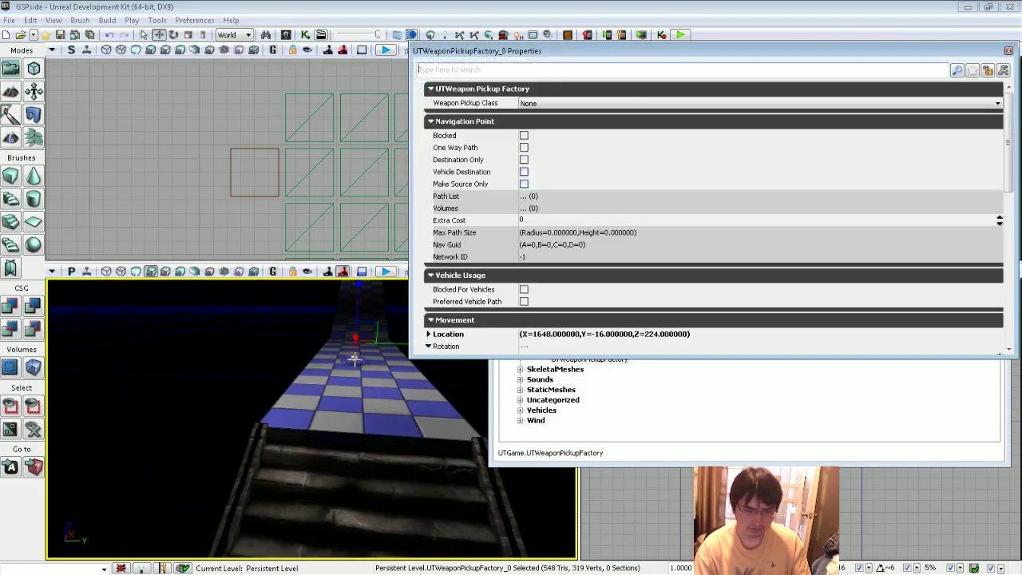
left_click(573, 105)
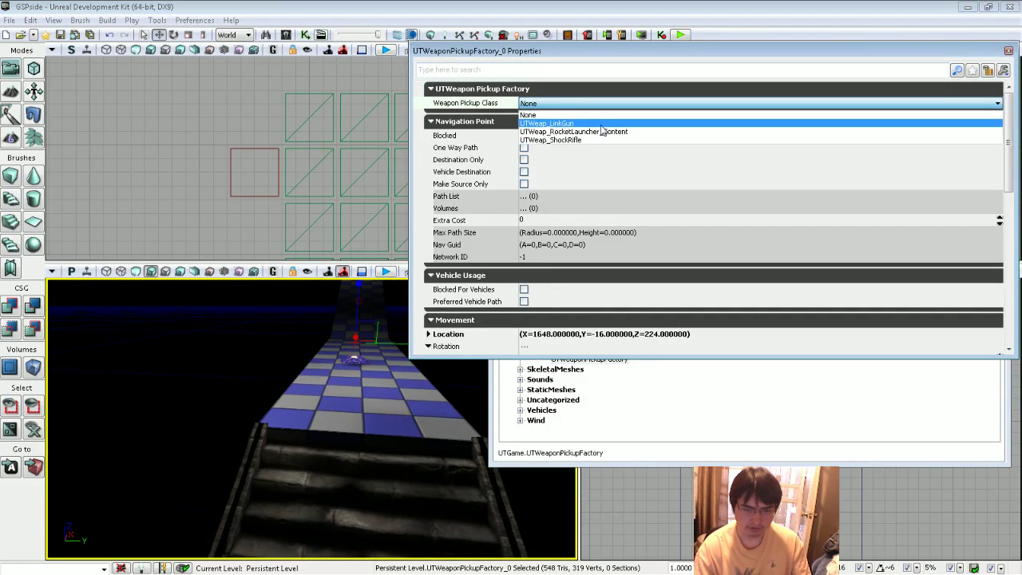
left_click(602, 131)
left_click_drag(363, 385, 365, 388)
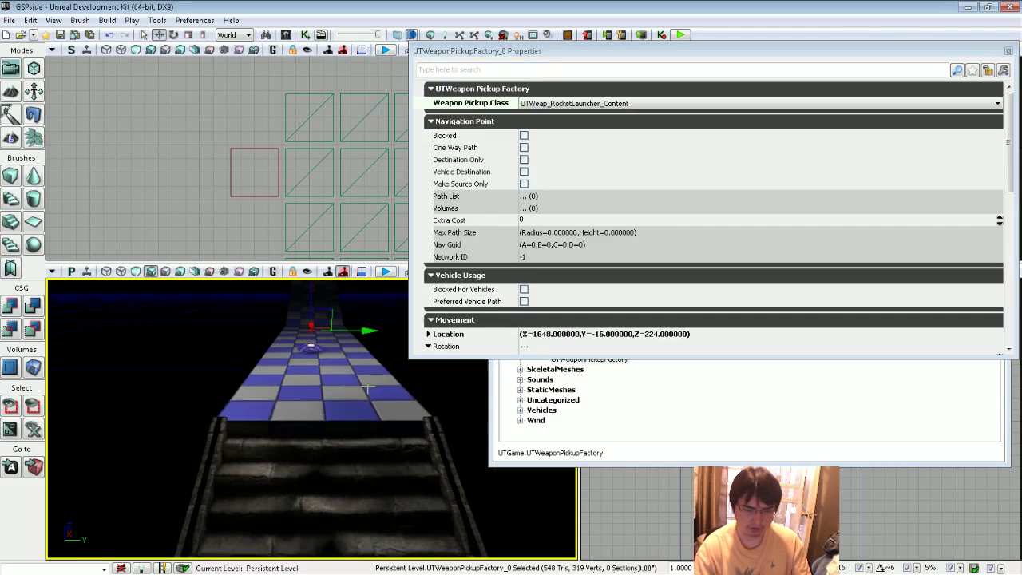
right_click(344, 377)
- Start play from the stairs and walk forward along the checkered path
left_click(395, 345)
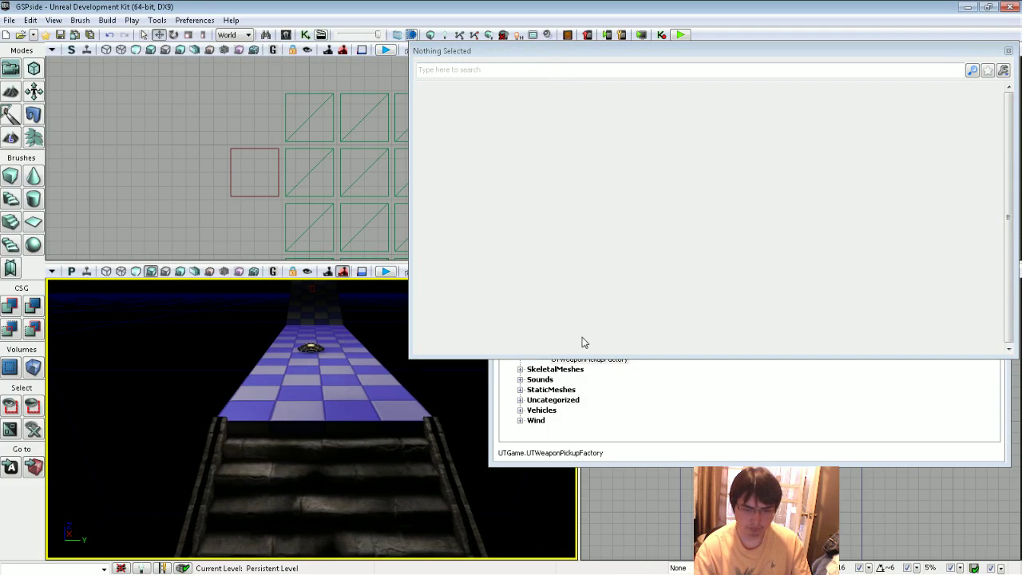
right_click(310, 451)
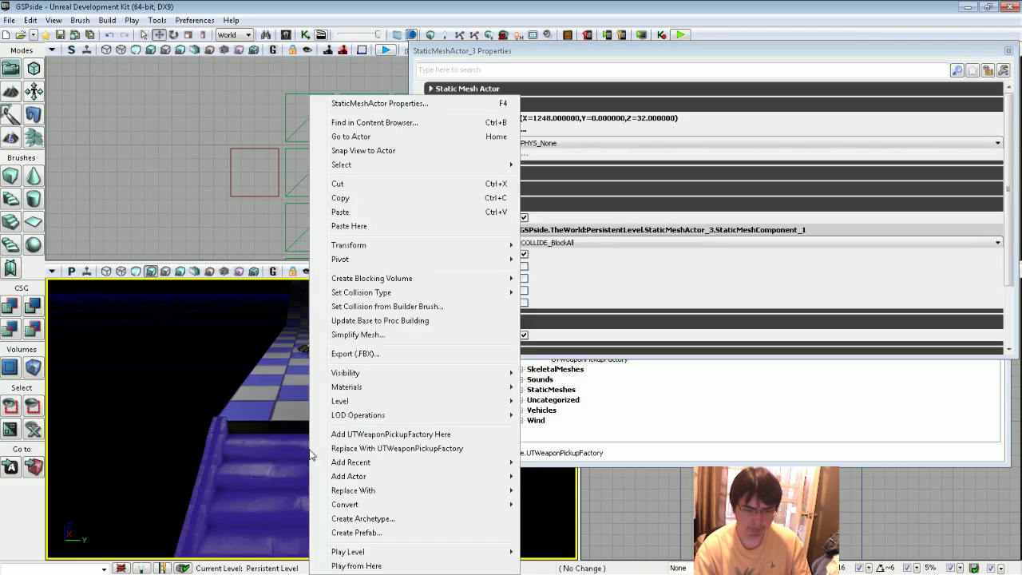
left_click(347, 565)
left_click(582, 326)
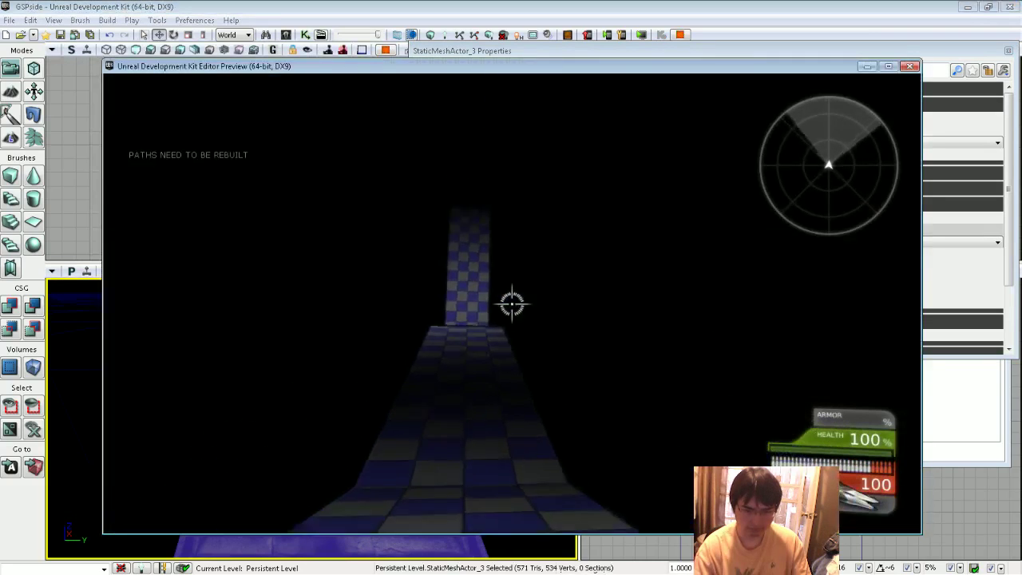
scroll(511, 303, "down", 1)
scroll(510, 303, "down", 1)
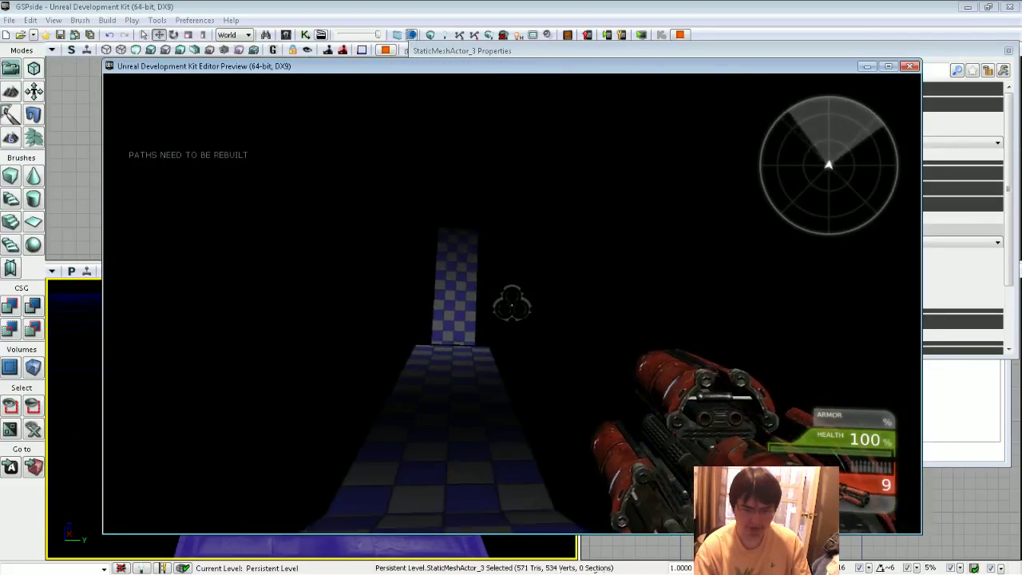
key("w")
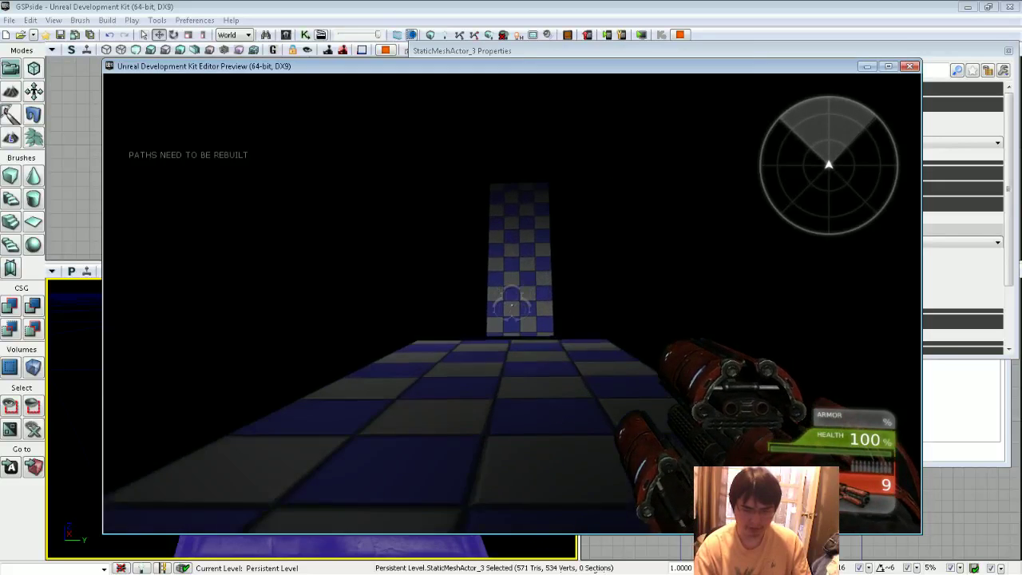
scroll(511, 303, "down", 1)
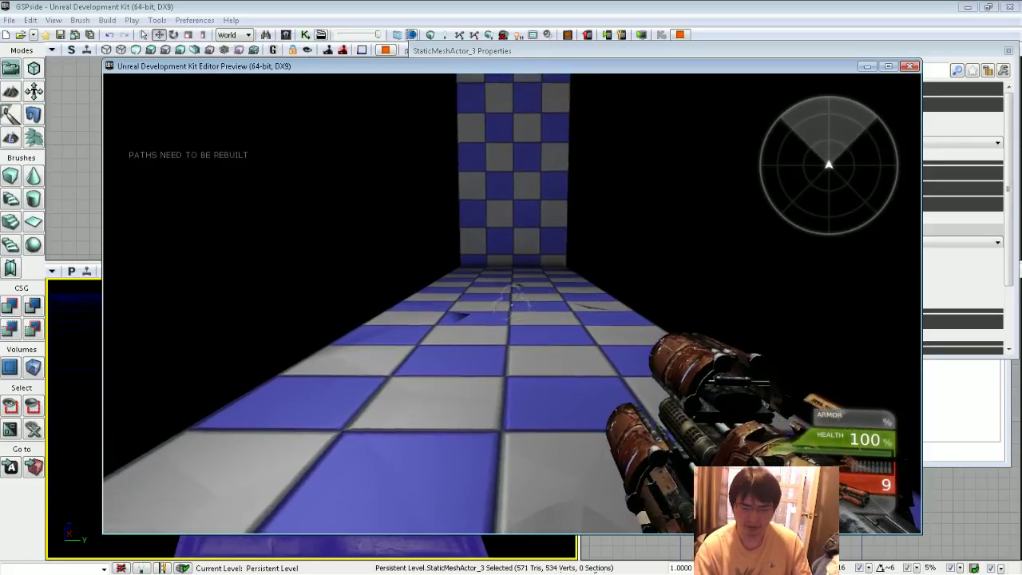
- Fire rockets at the far wall, the walkway floor and the pillar
left_click(511, 304)
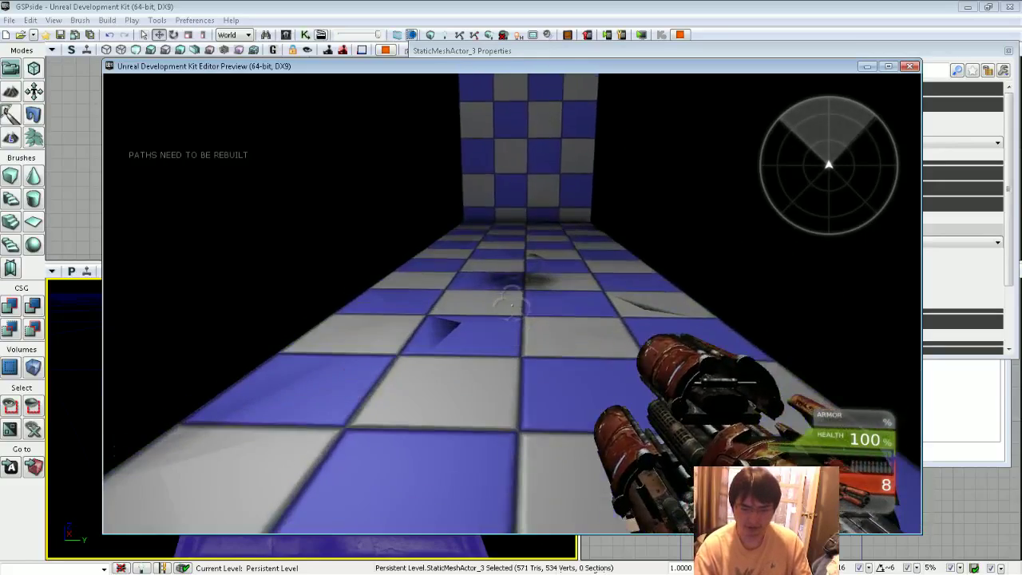
left_click(510, 303)
left_click(510, 303)
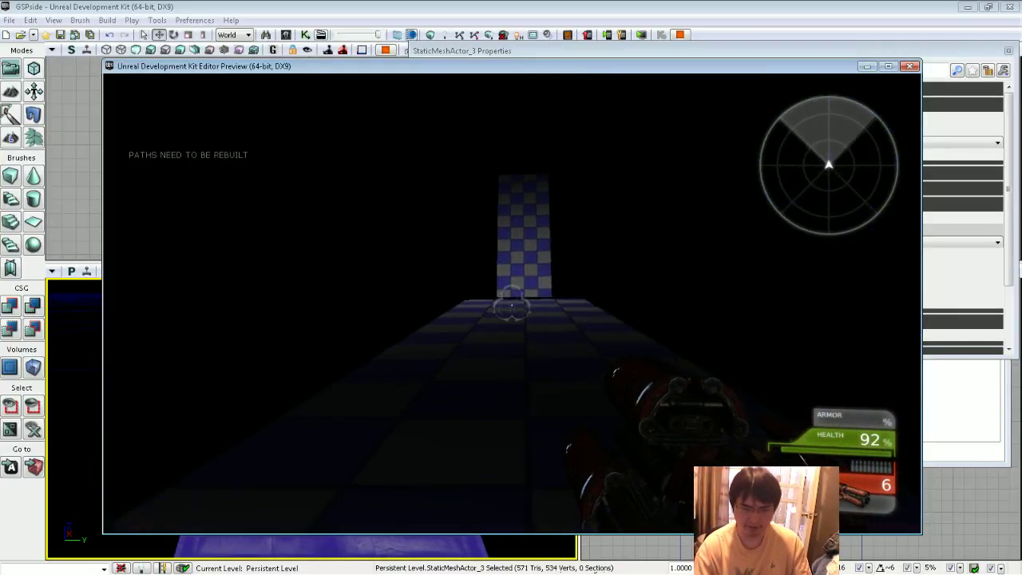
scroll(511, 304, "down", 1)
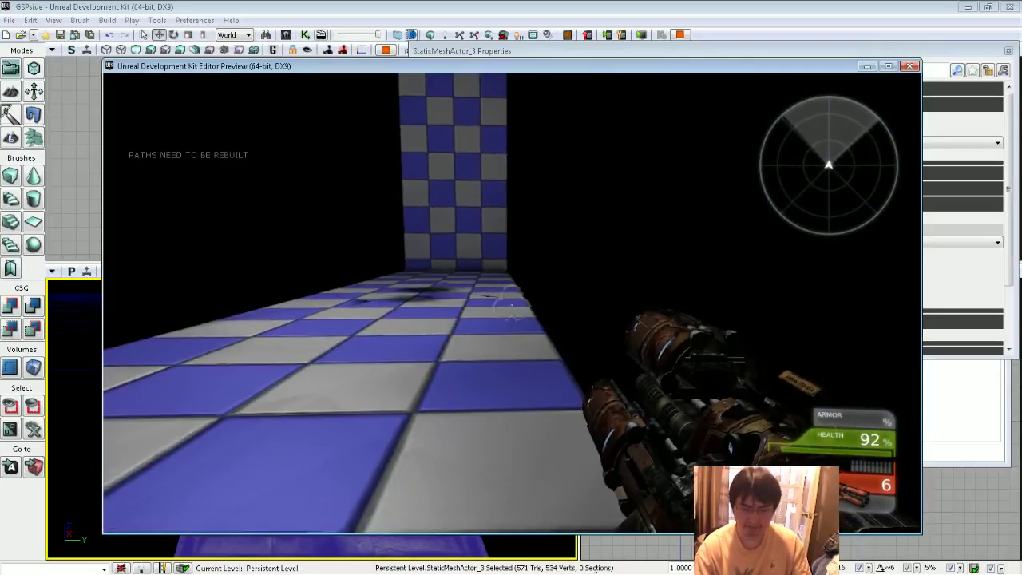
key("a")
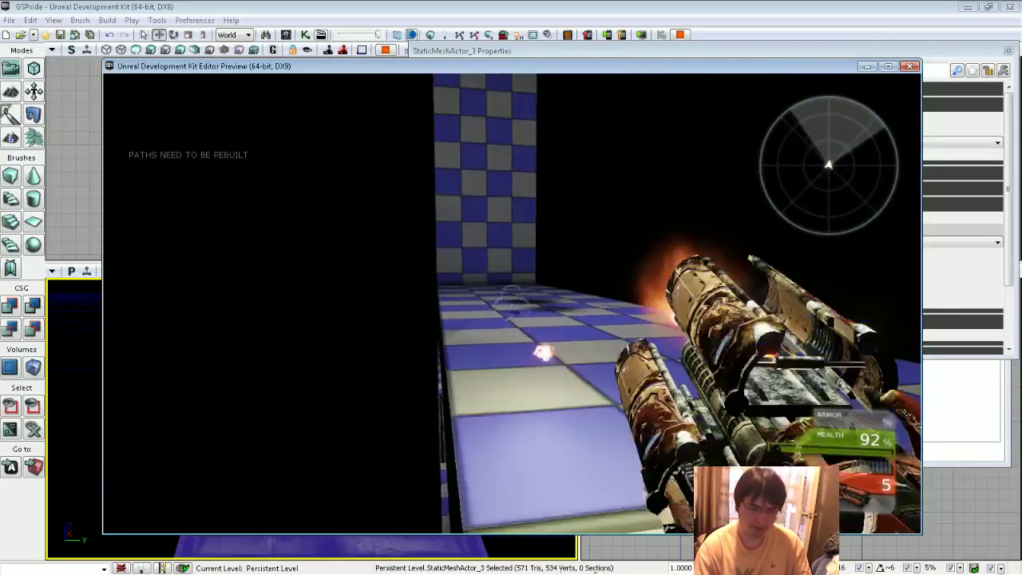
left_click(511, 304)
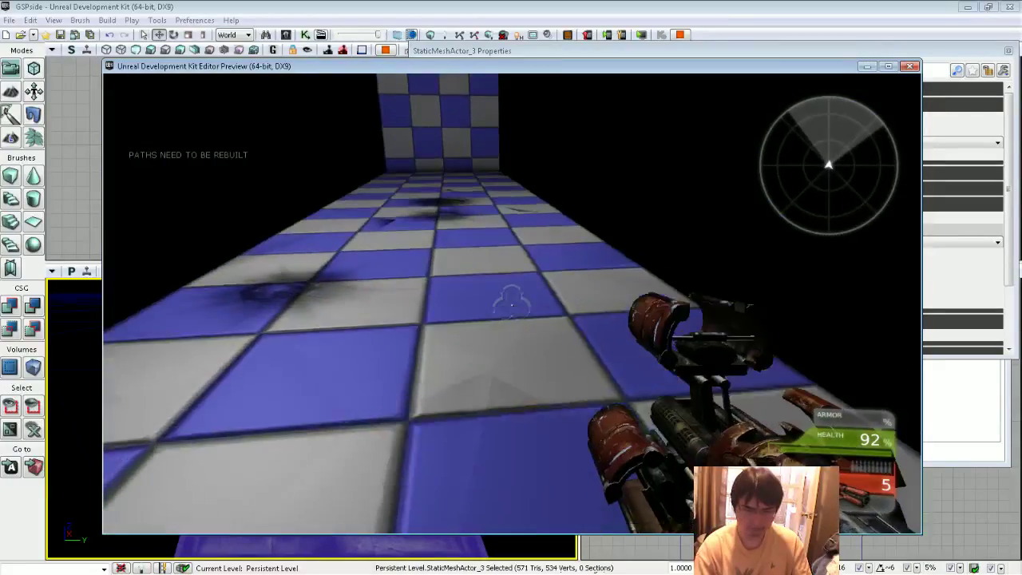
left_click(511, 303)
scroll(511, 303, "down", 1)
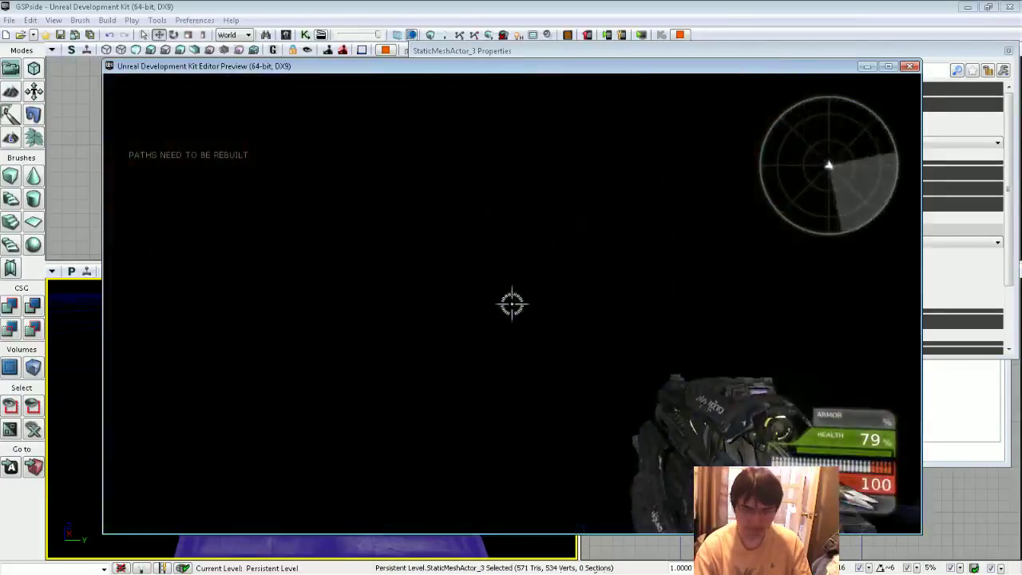
- Shoot the collapsed floor with the link gun, head to the stairs, then exit the preview
right_click(511, 303)
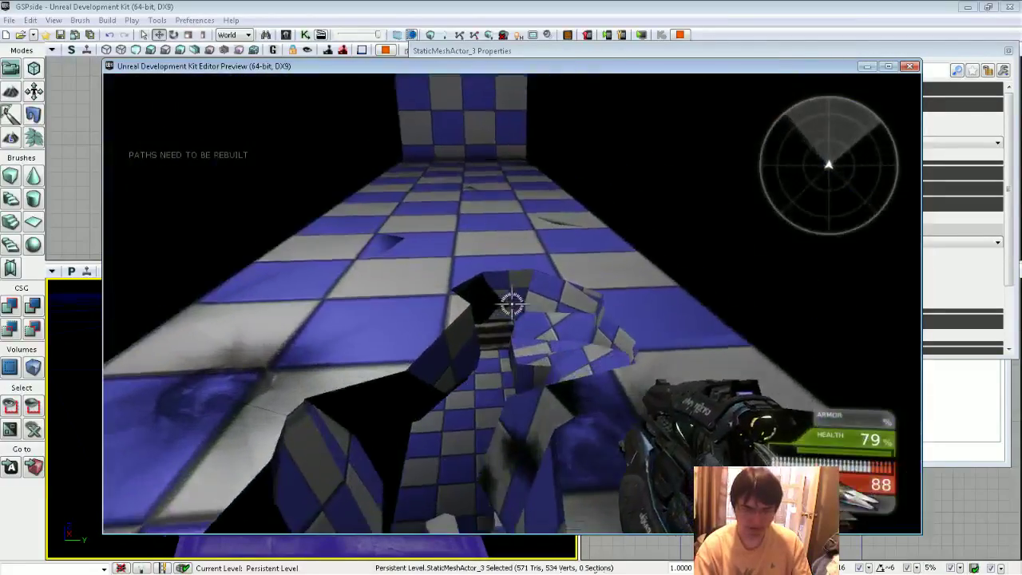
left_click(511, 303)
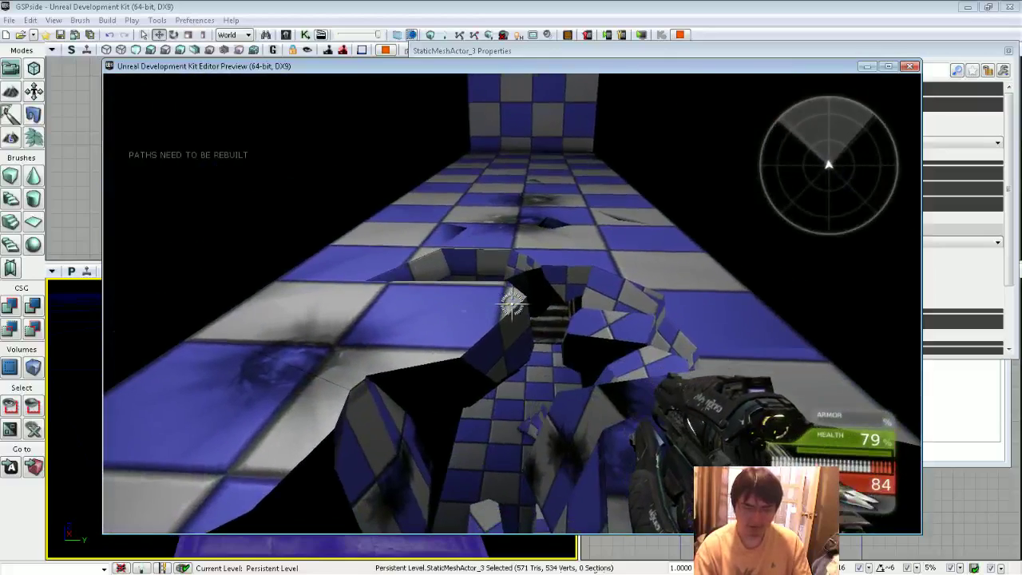
left_click(511, 303)
key("w")
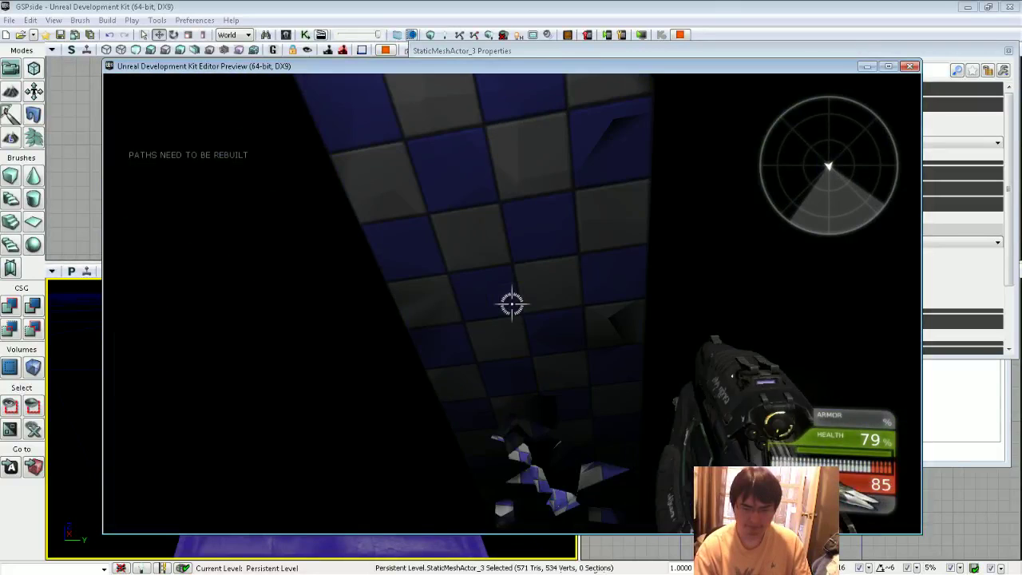
scroll(511, 303, "up", 1)
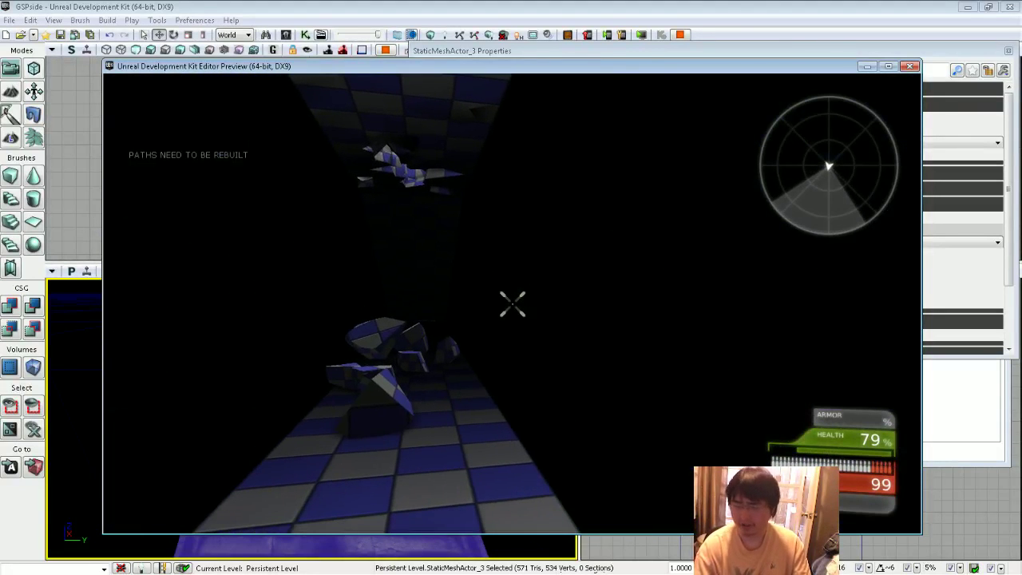
key("Escape")
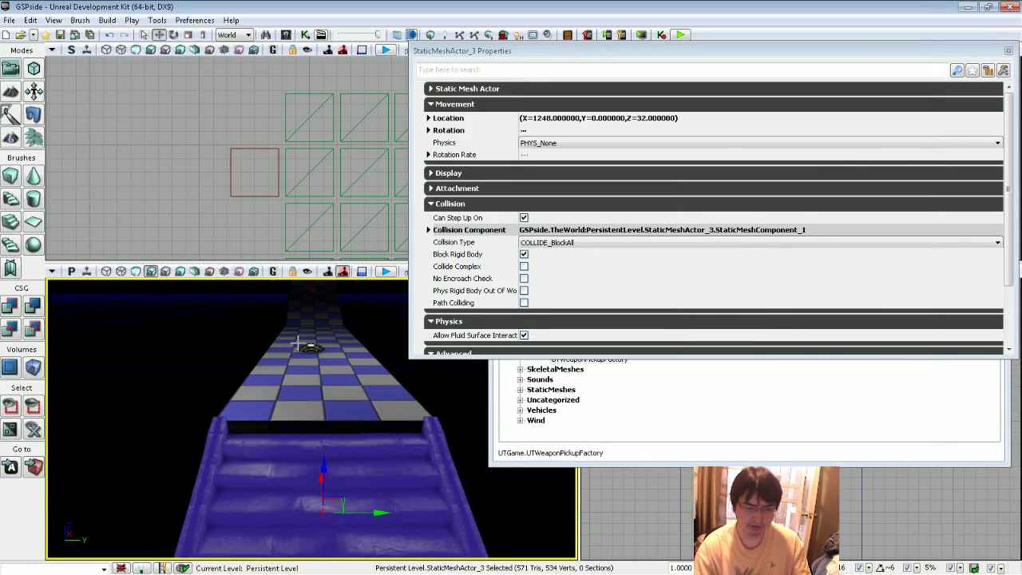
- Slide the rocket launcher pickup sideways along the walkway track
left_click(308, 348)
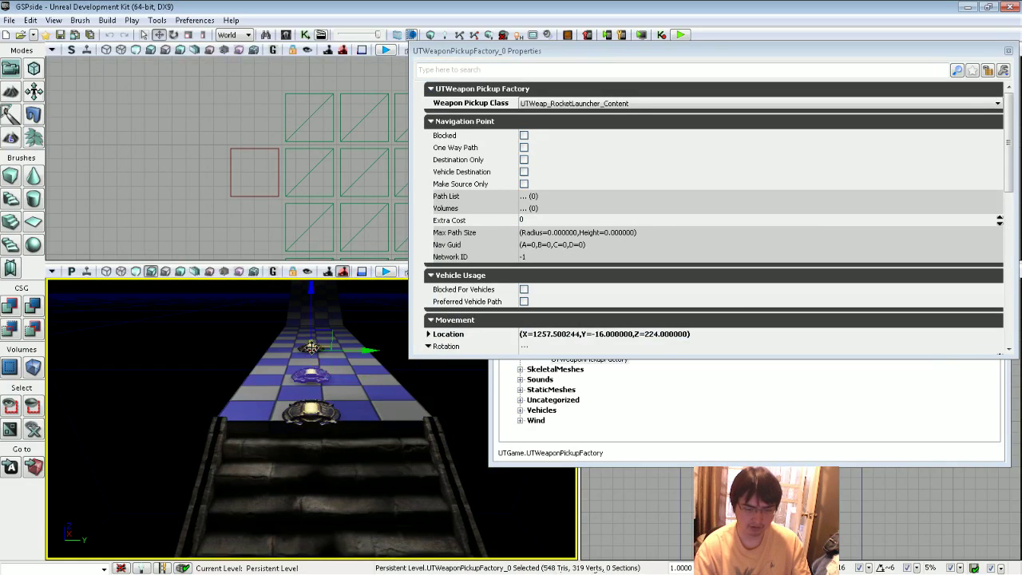
left_click_drag(311, 318, 312, 336)
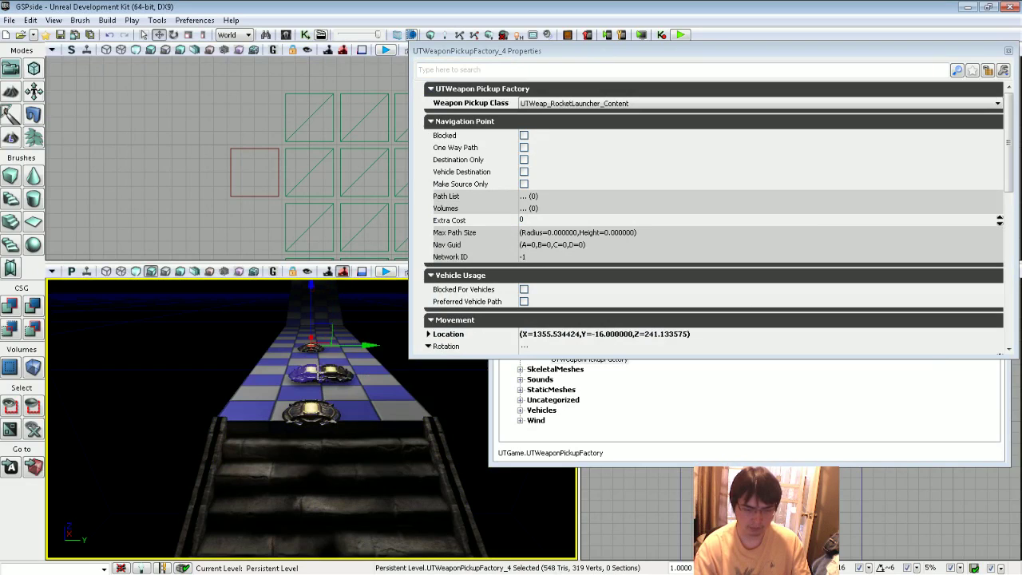
left_click_drag(324, 347, 377, 355)
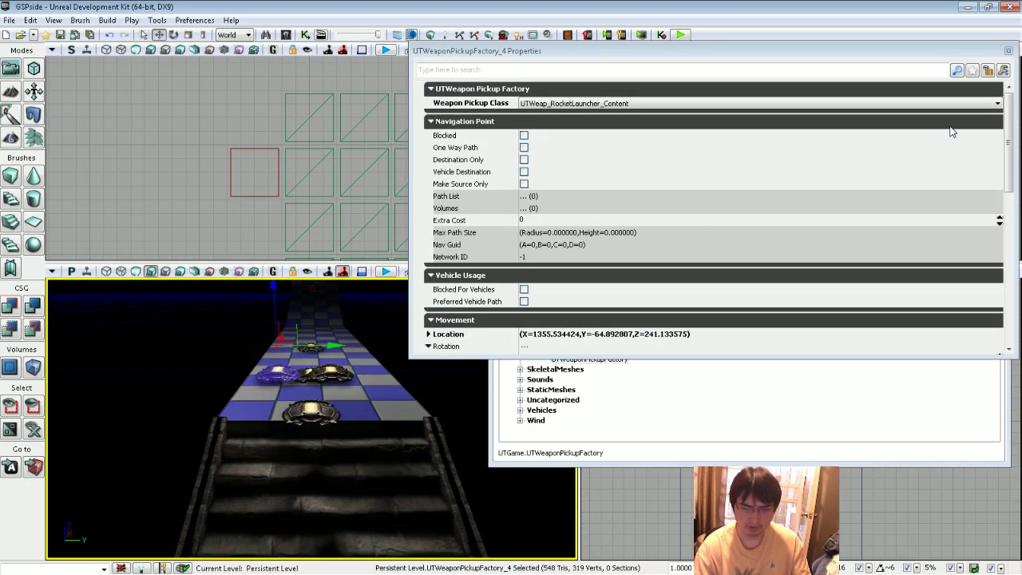
- Place a UTArmorPickup_BaseArmor from Pickups > Armor on the walkway and close Actor Classes
left_click(869, 407)
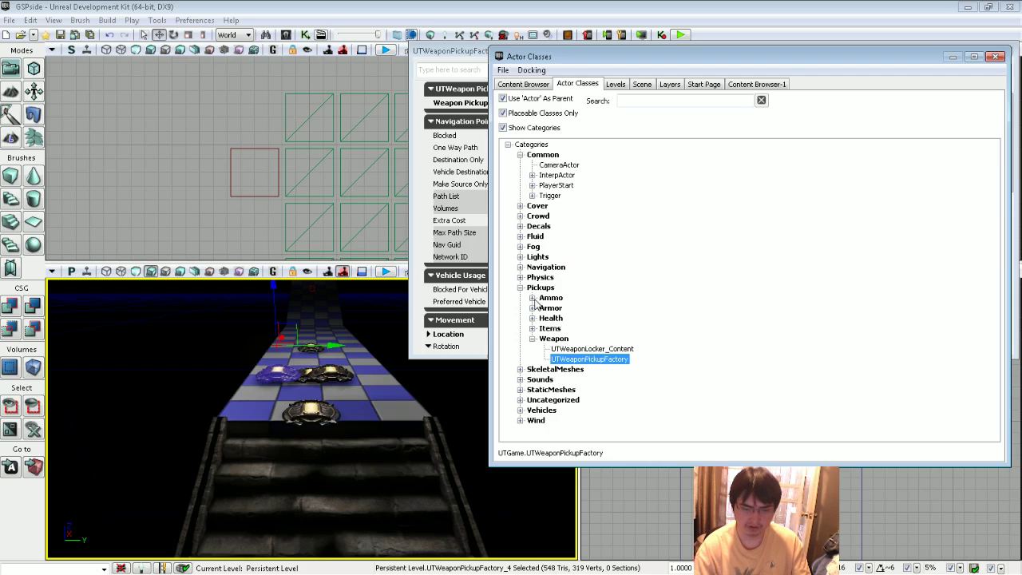
left_click(532, 307)
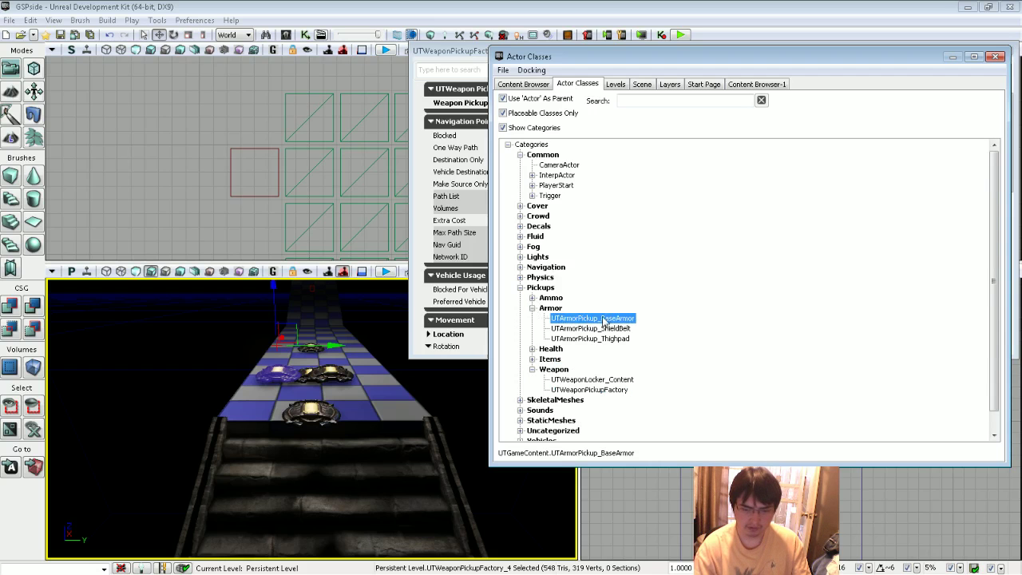
left_click(344, 348)
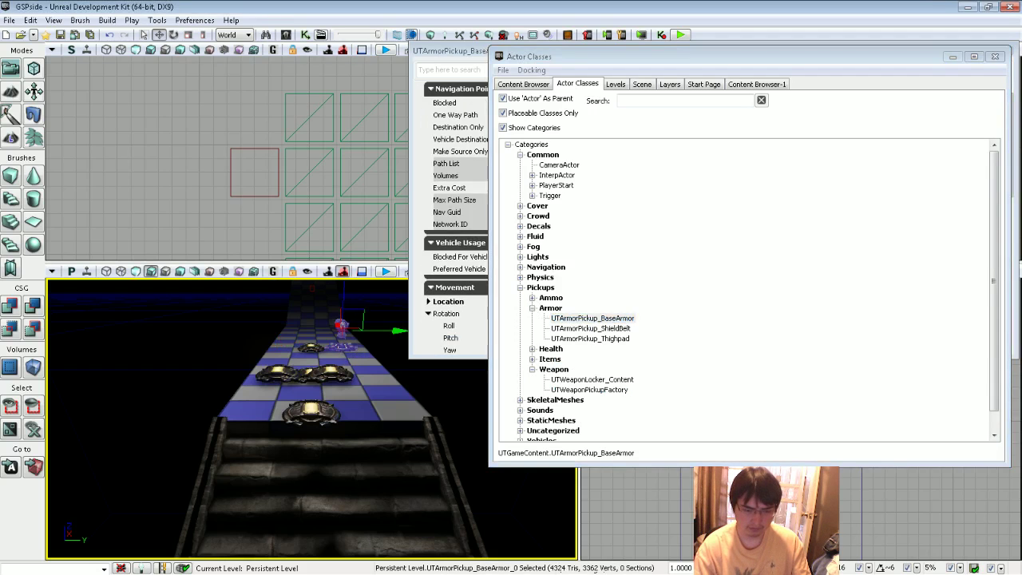
left_click_drag(343, 349, 263, 349)
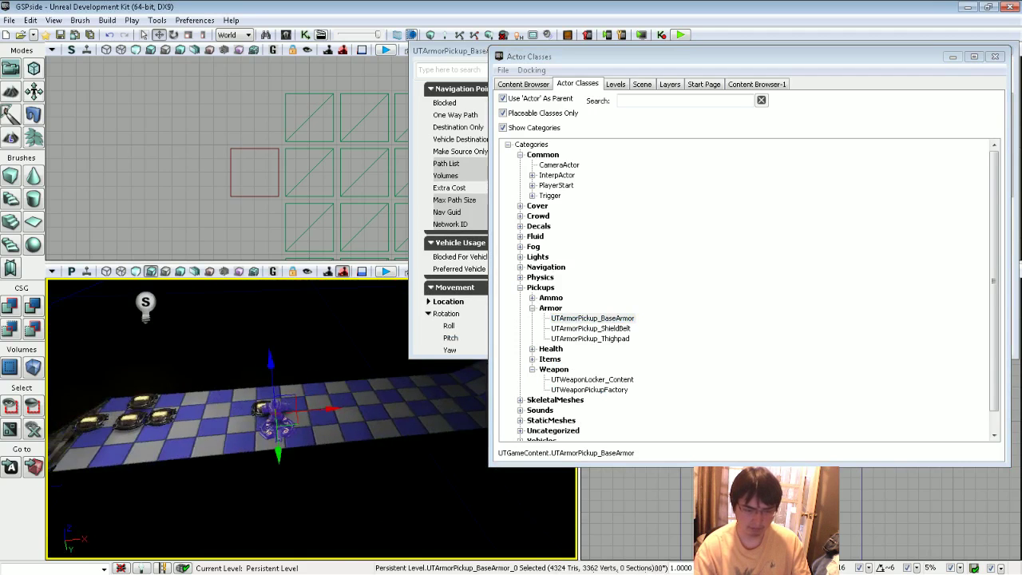
left_click_drag(360, 337, 360, 338)
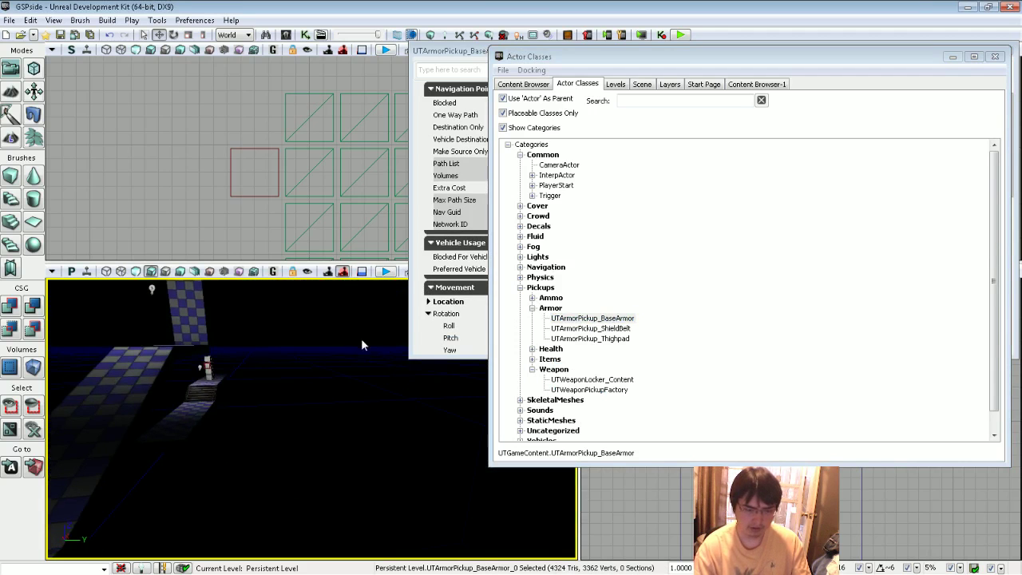
left_click(995, 56)
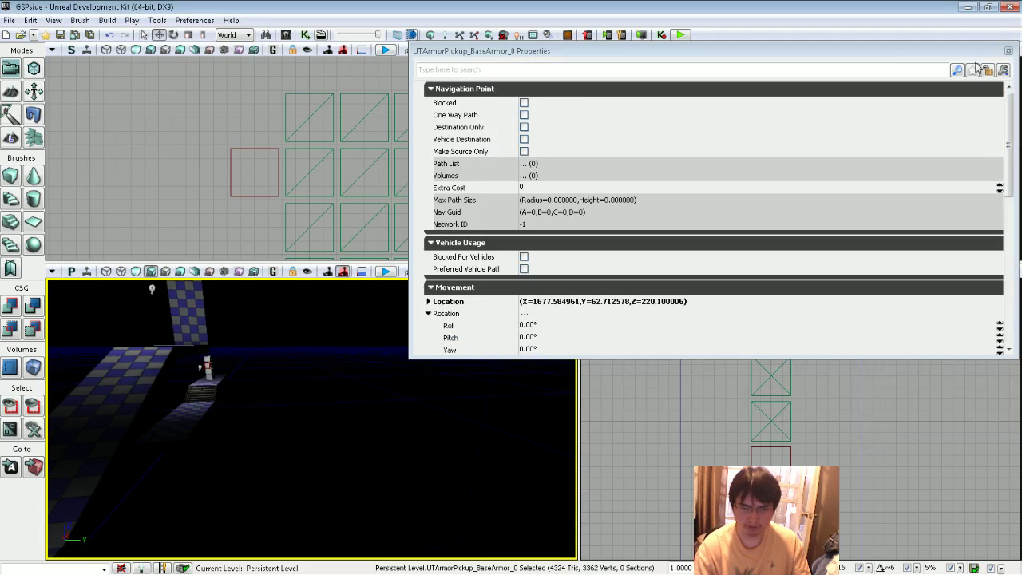
left_click(876, 56)
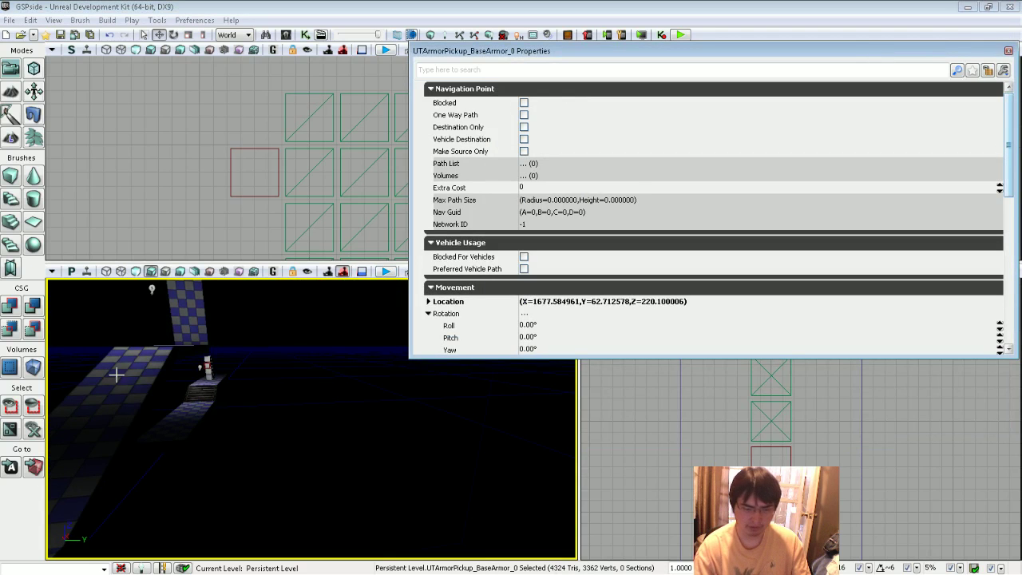
left_click_drag(116, 373, 120, 303)
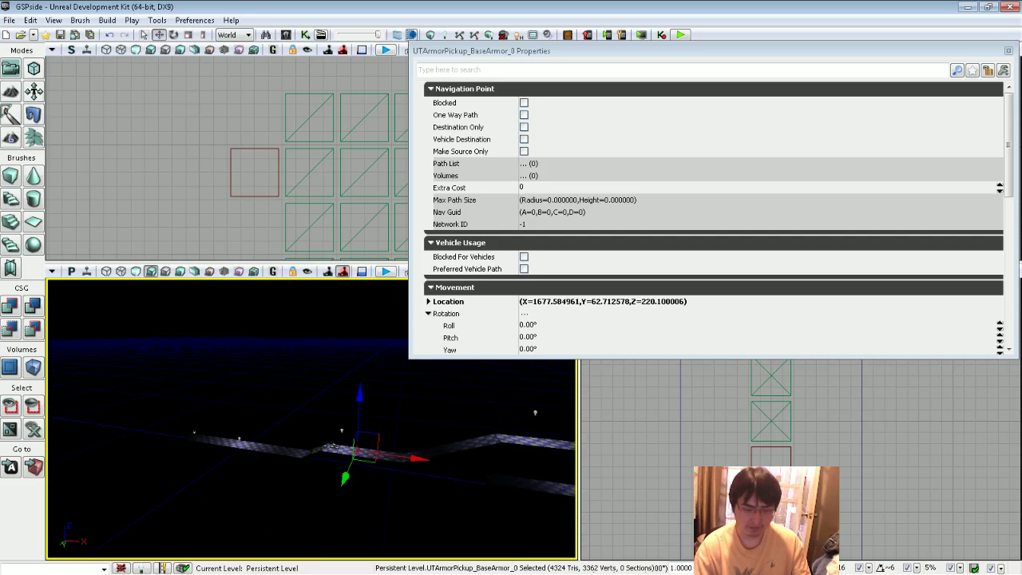
mouse_move(233, 384)
left_mouse_down()
mouse_move(217, 384)
mouse_move(210, 361)
left_mouse_up()
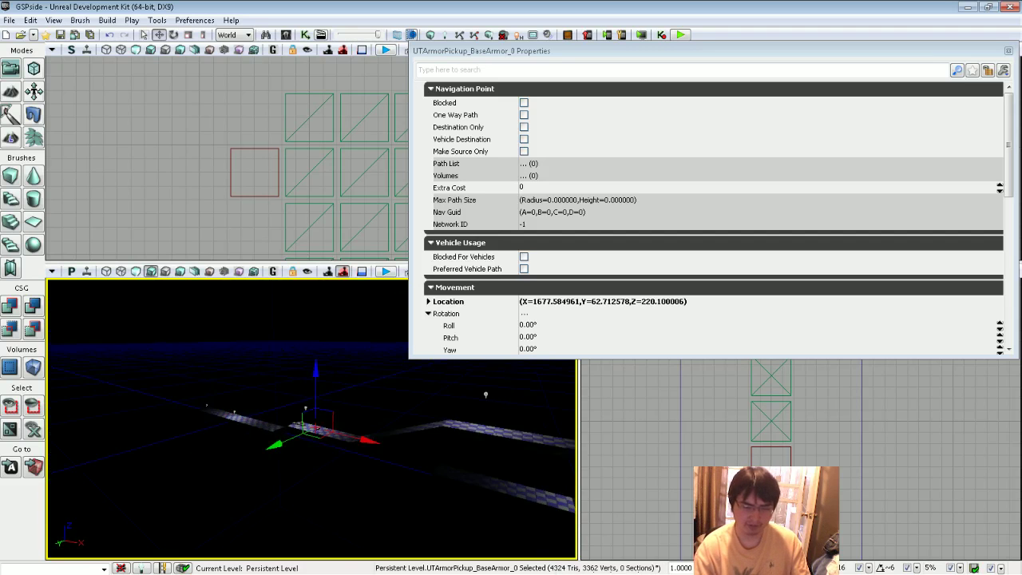
left_click_drag(268, 406, 252, 406)
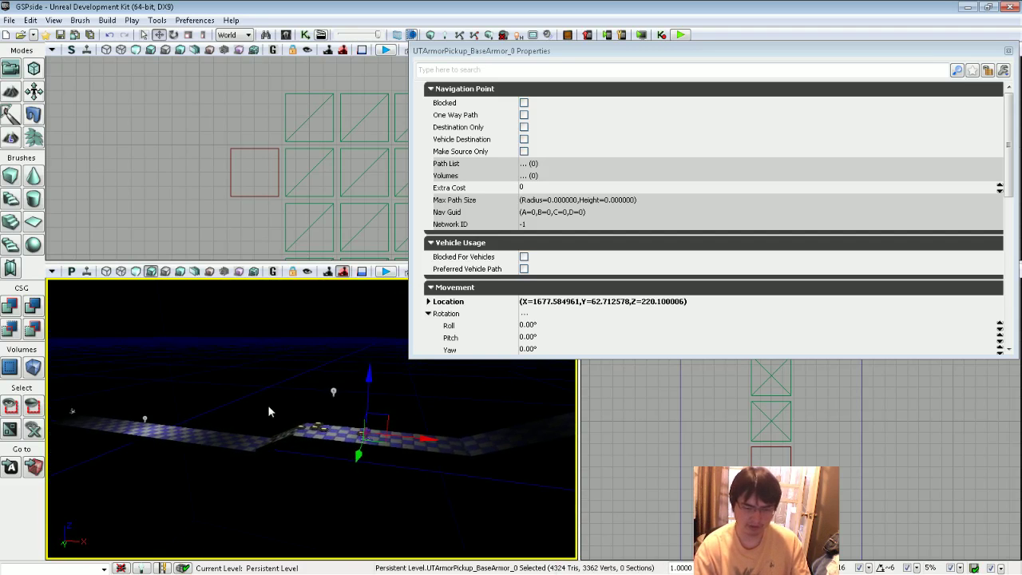
right_click(343, 432)
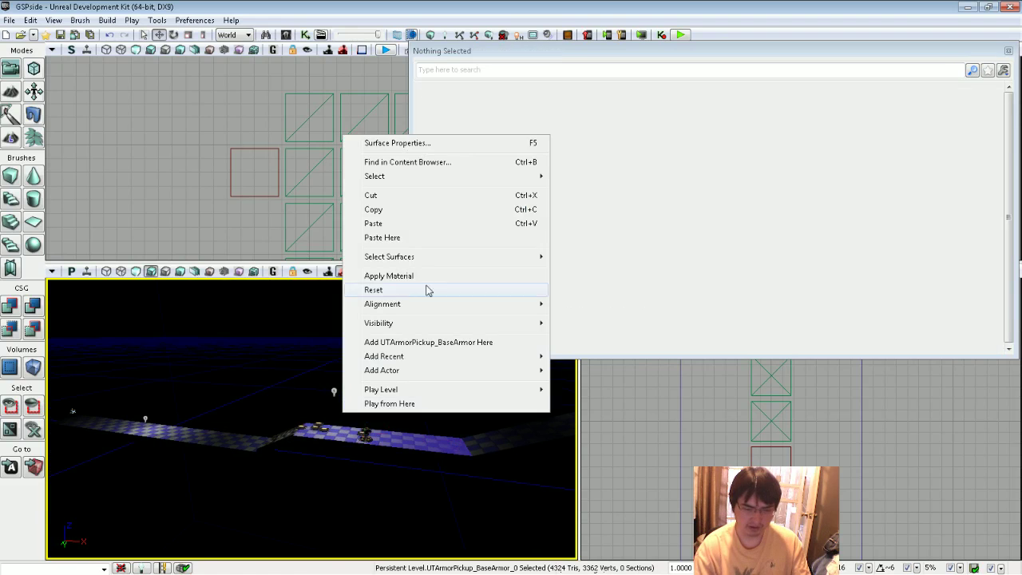
left_click(388, 466)
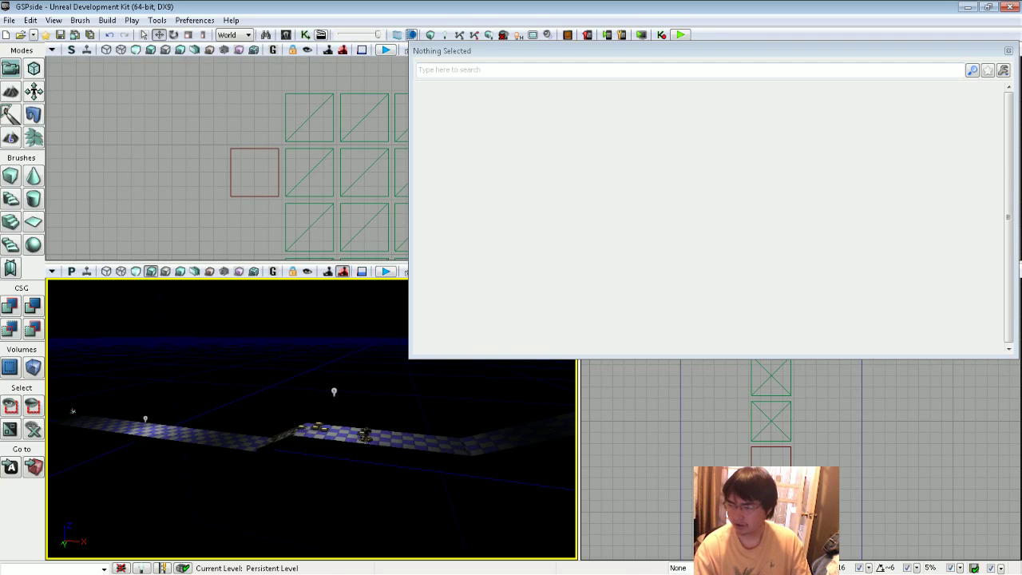
- Close the UDK editor and run GSPside via Start Debugging in Visual Studio
left_click(1007, 9)
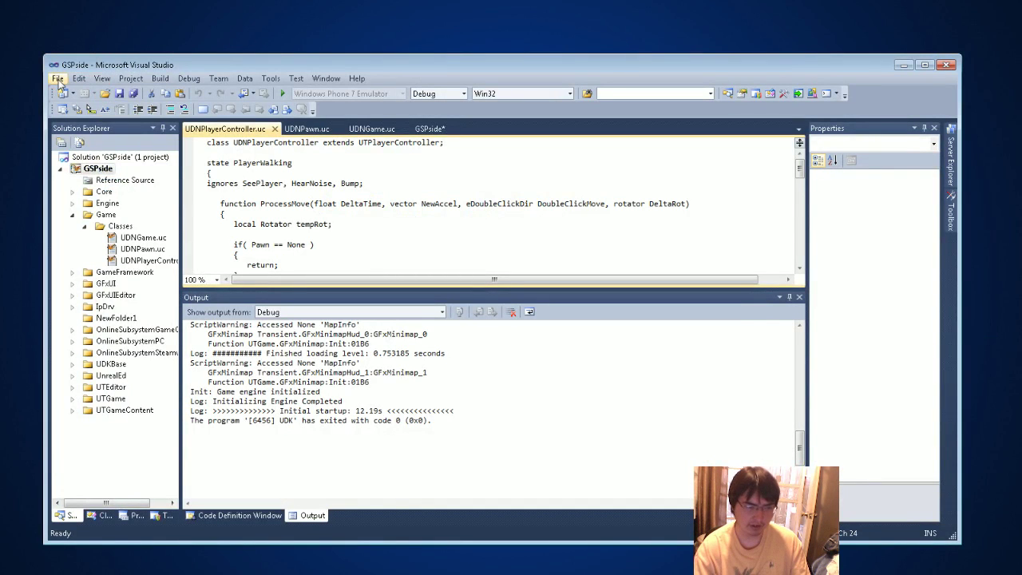
left_click(283, 94)
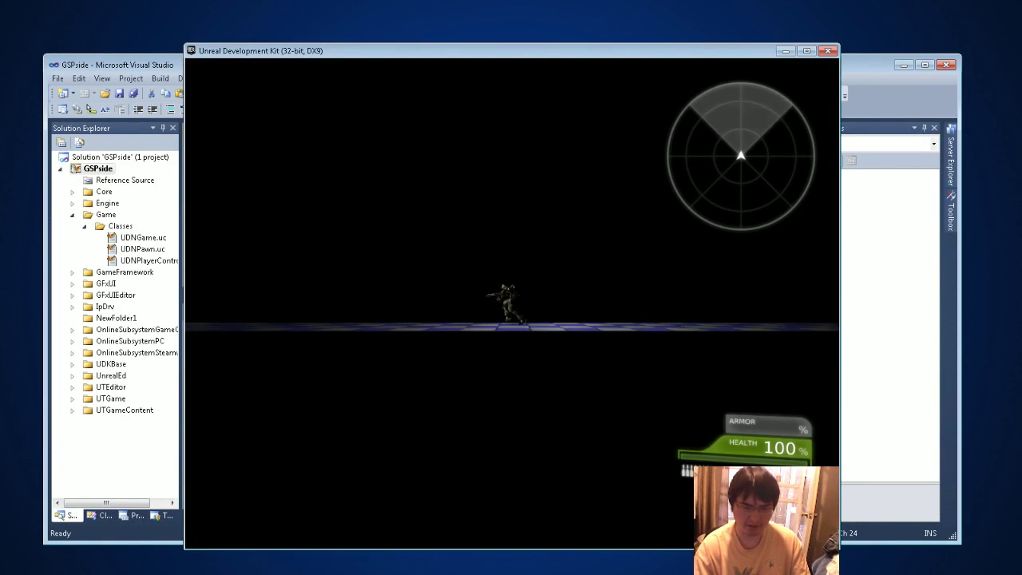
- Run the character left and right along the walkway, down the ramp onto the lower floor
key("a")
key("d")
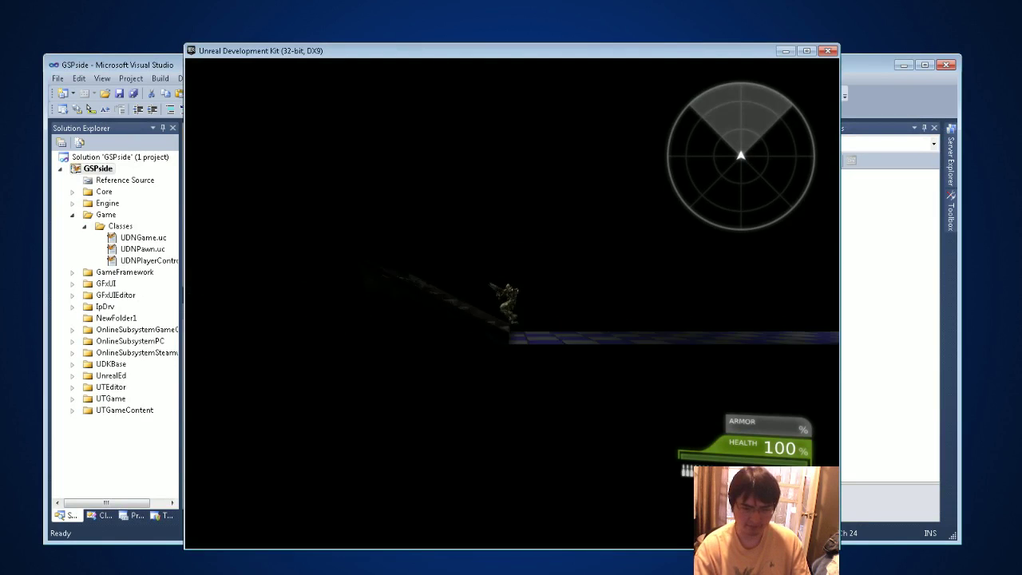
key("d")
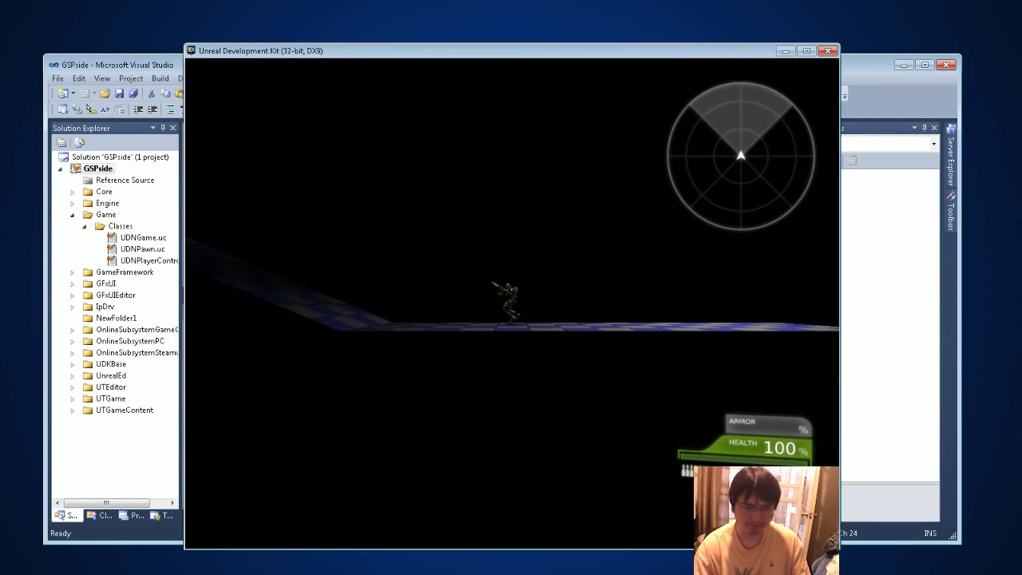
key("d")
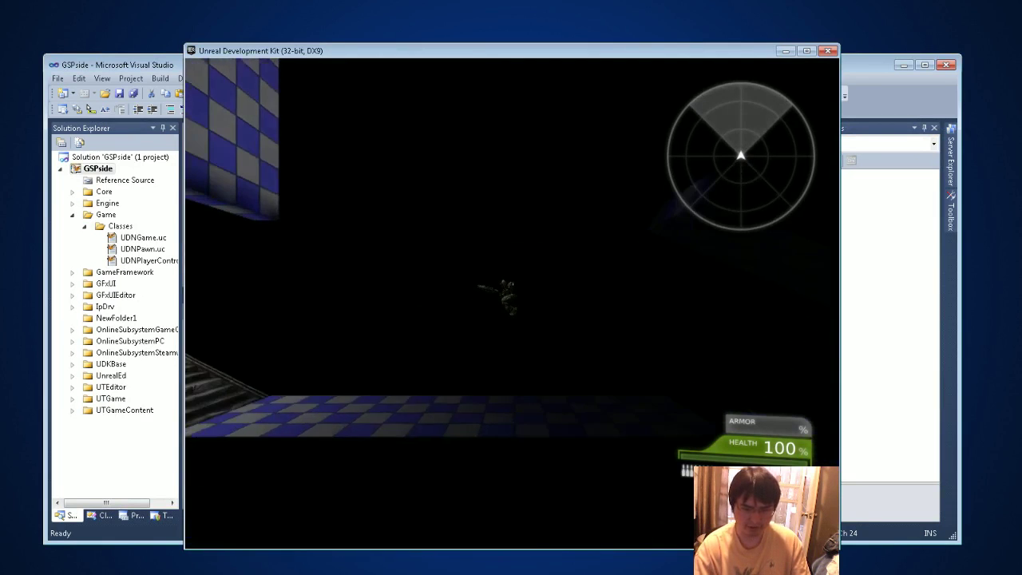
key("d")
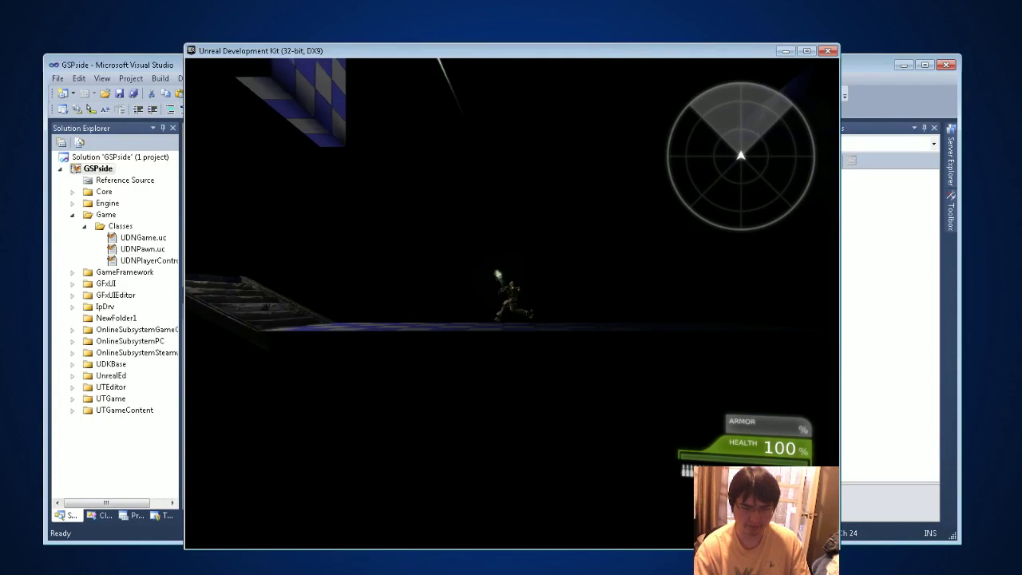
key("a")
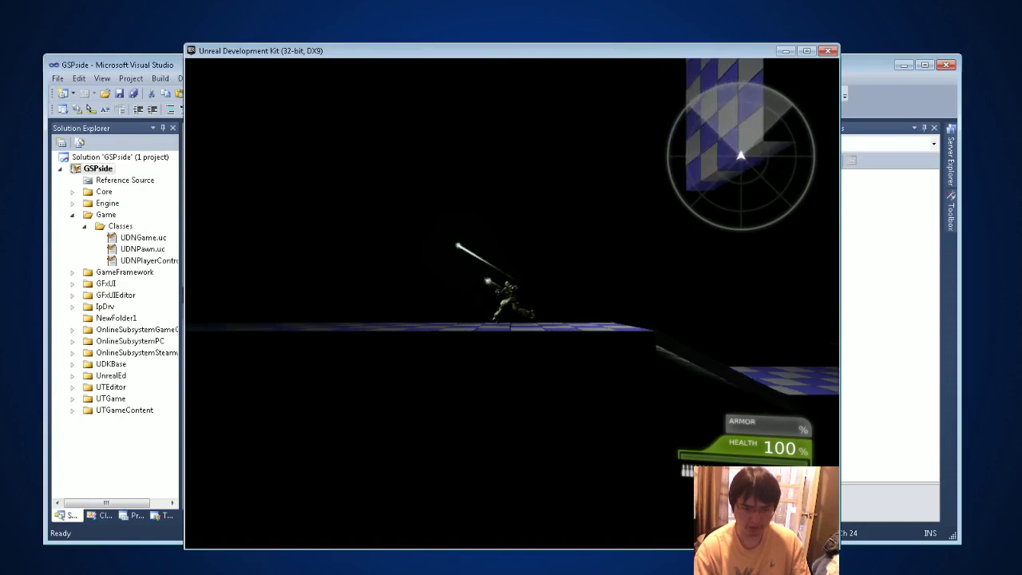
key("d")
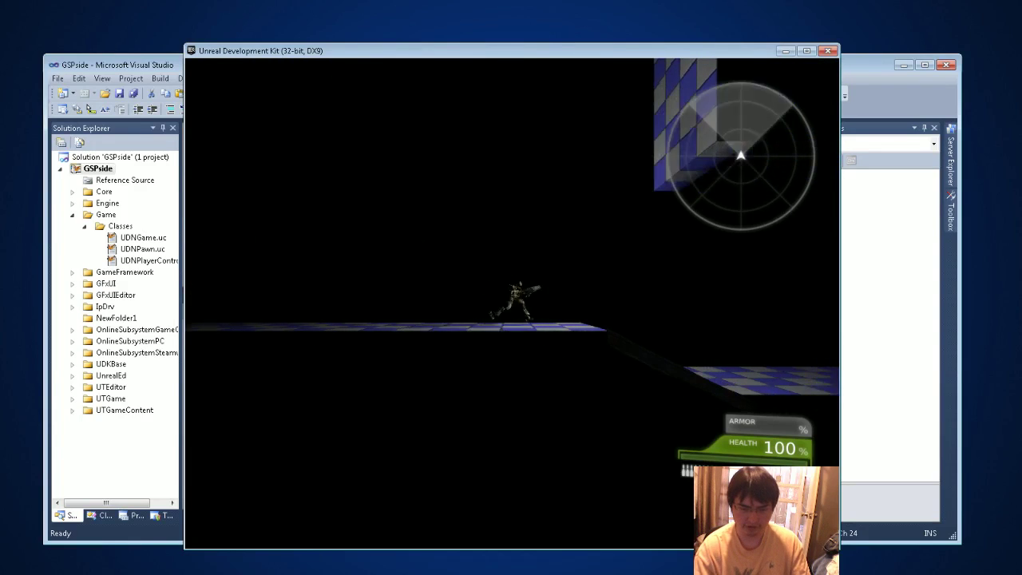
- Pause with Esc, leave the match, and confirm Exit Game to close UDK
key("Escape")
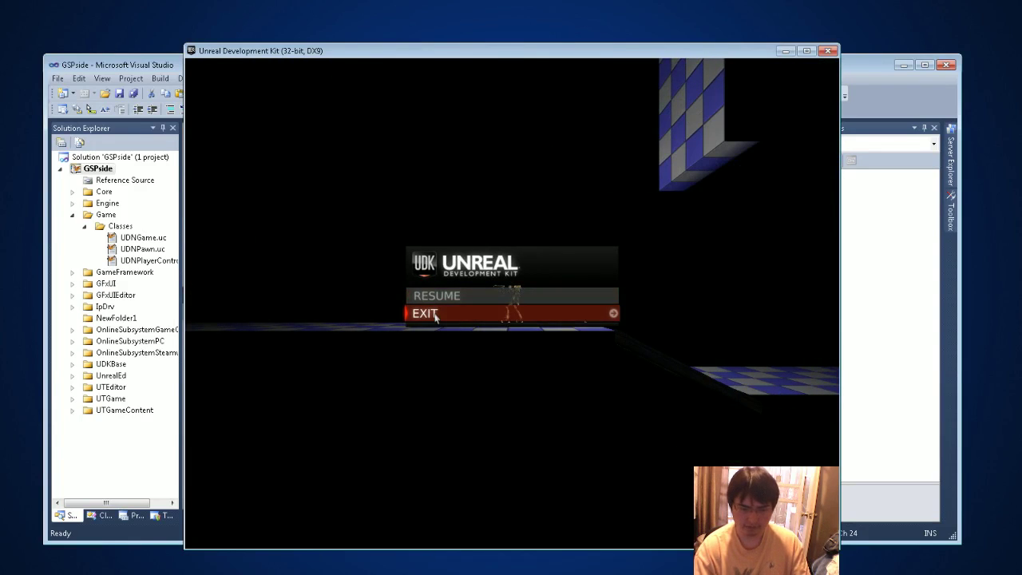
left_click(435, 315)
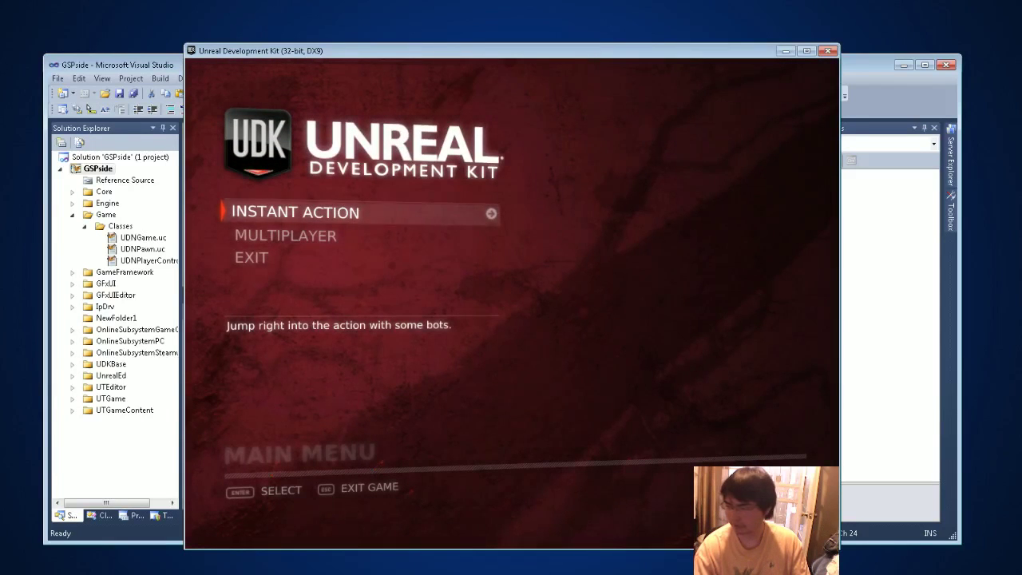
left_click(271, 264)
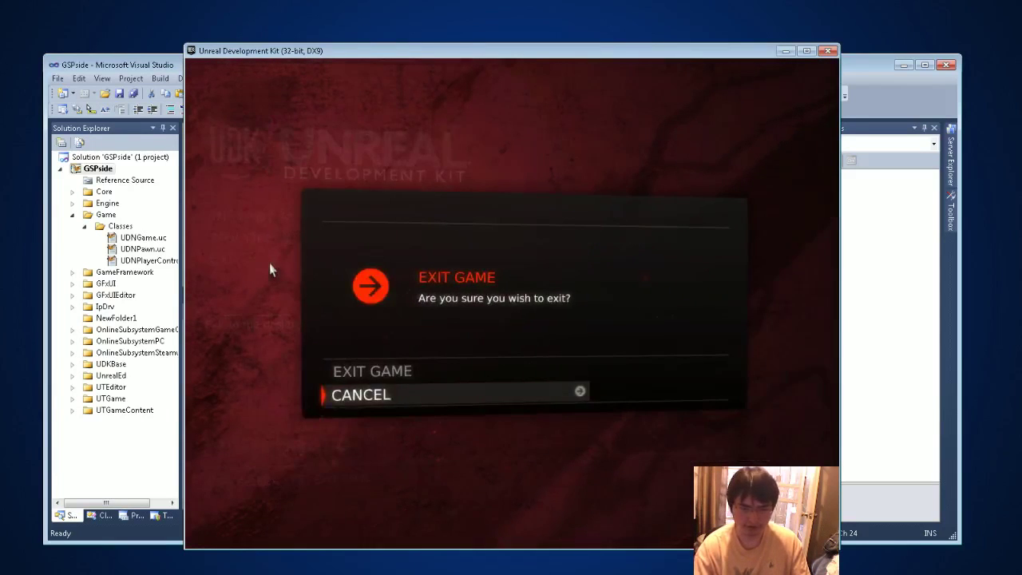
left_click(376, 370)
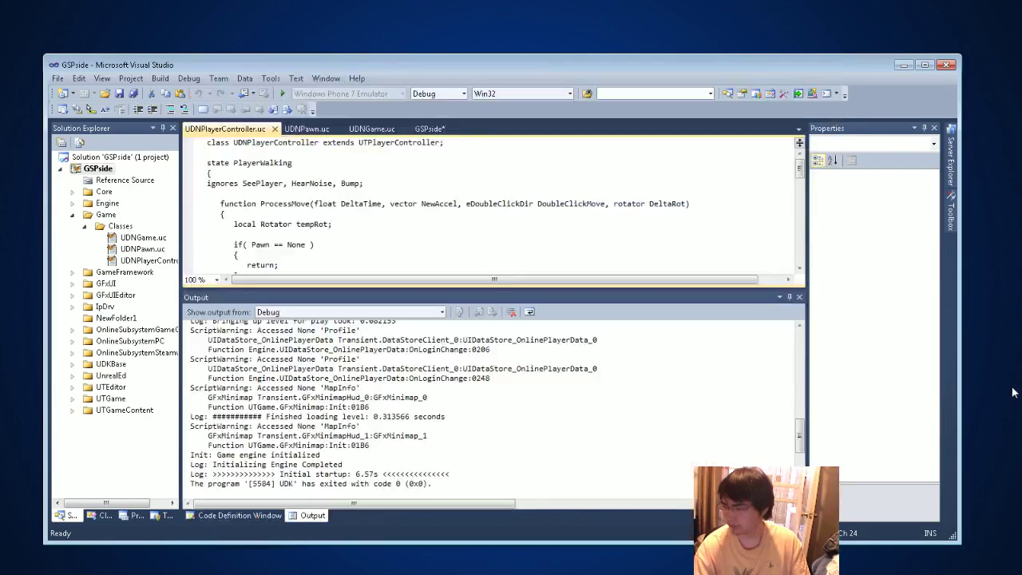